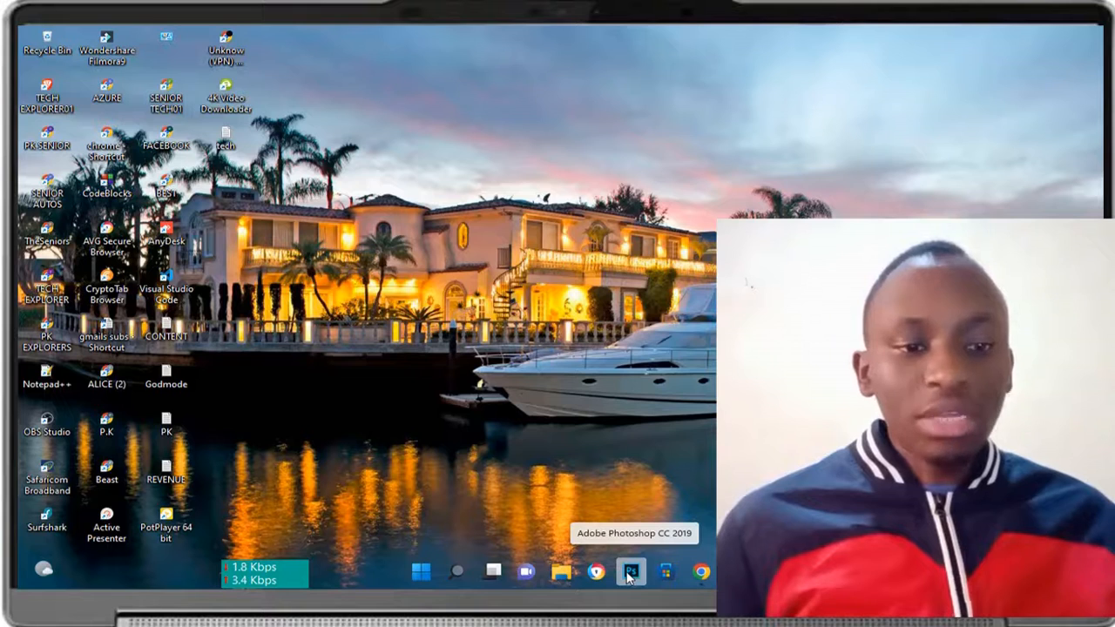
Launch Adobe Photoshop CC 2019 and create a blank document from the recent 1280 x 720 px at 72 ppi preset
left_click(630, 573)
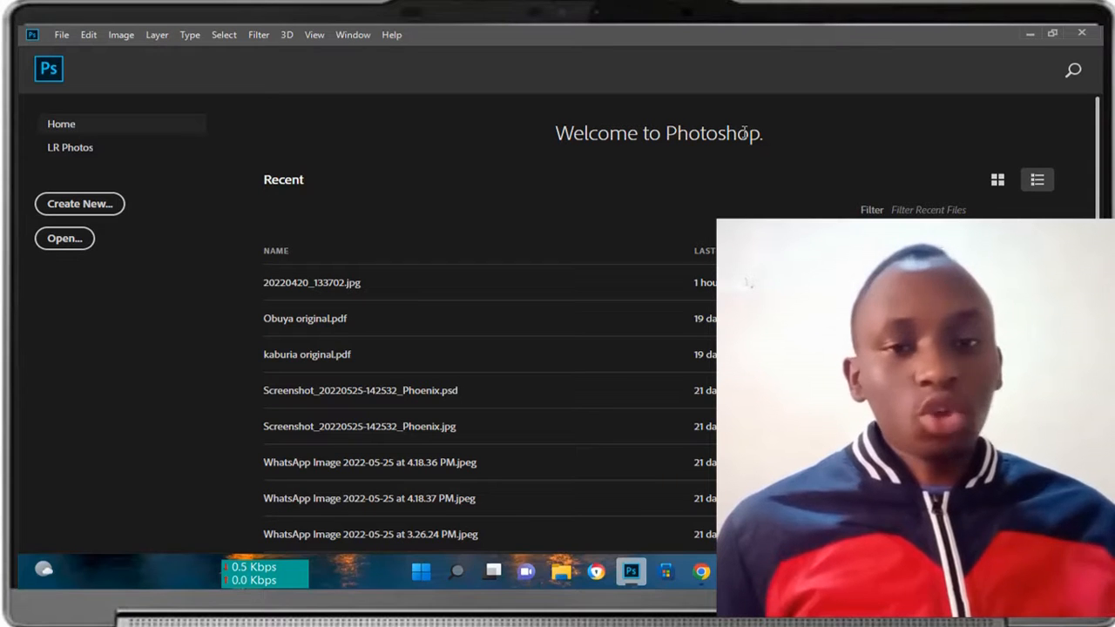
left_click(86, 204)
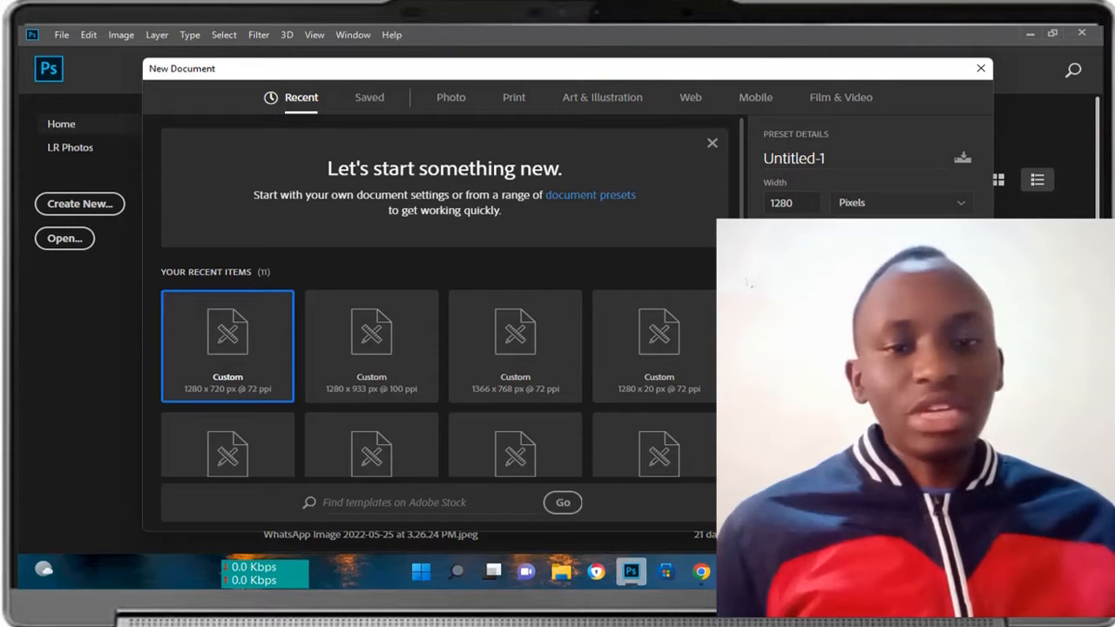
key("Escape")
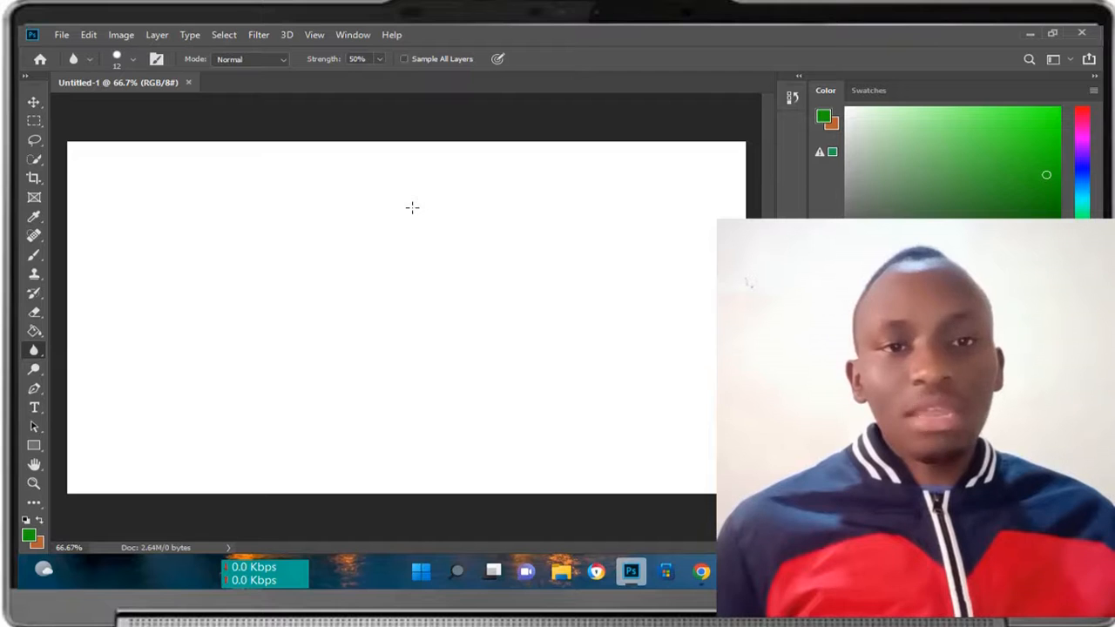
Place the light grey image WhatsApp Image 2021-10-09 at 14.58.24 from the PIC EDITS > DEFAULT folder as an embedded object
left_click(61, 35)
left_click(347, 119)
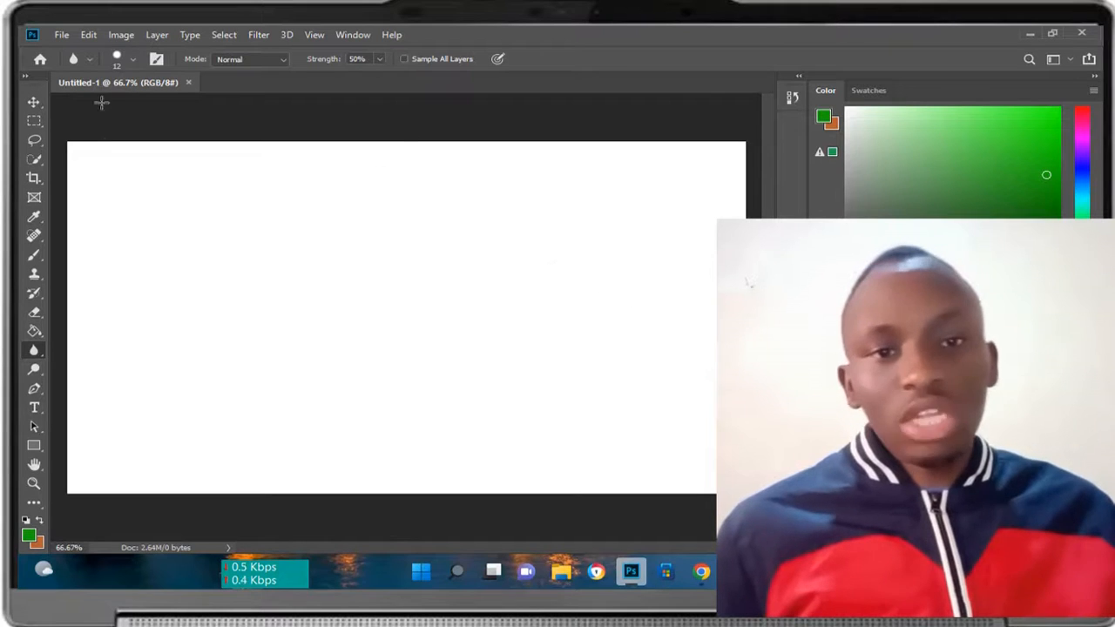
left_click(61, 37)
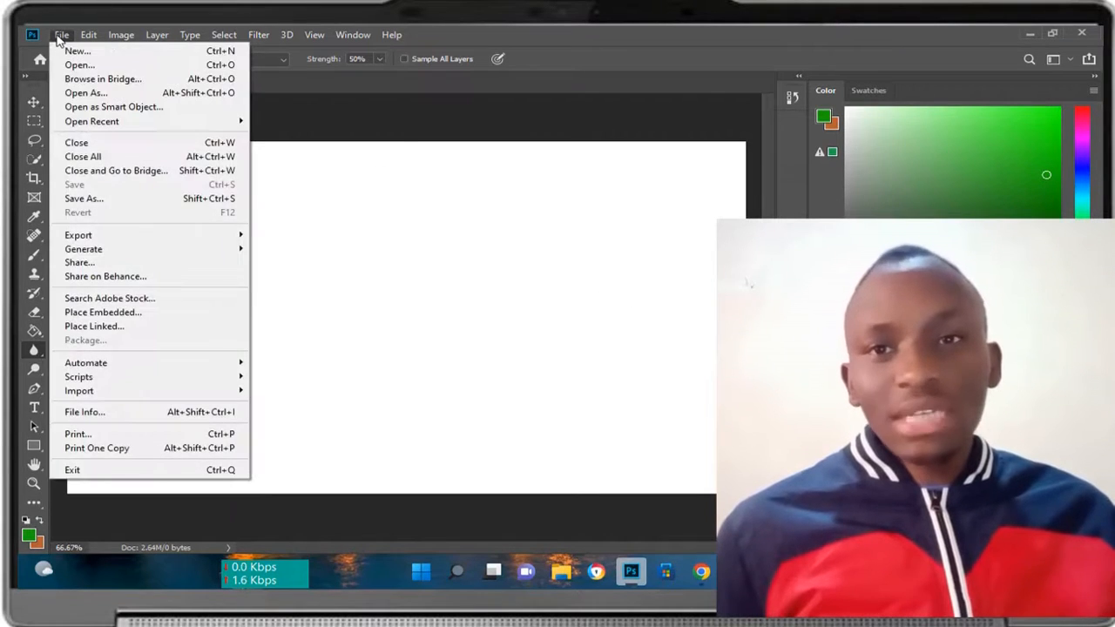
left_click(88, 312)
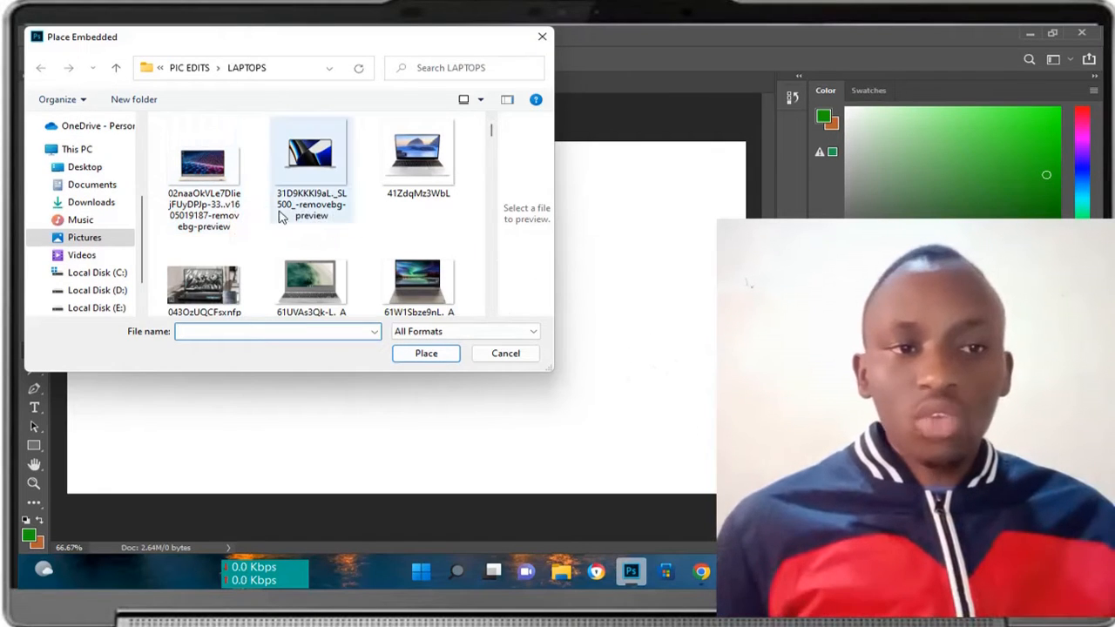
left_click(185, 68)
double_click(220, 162)
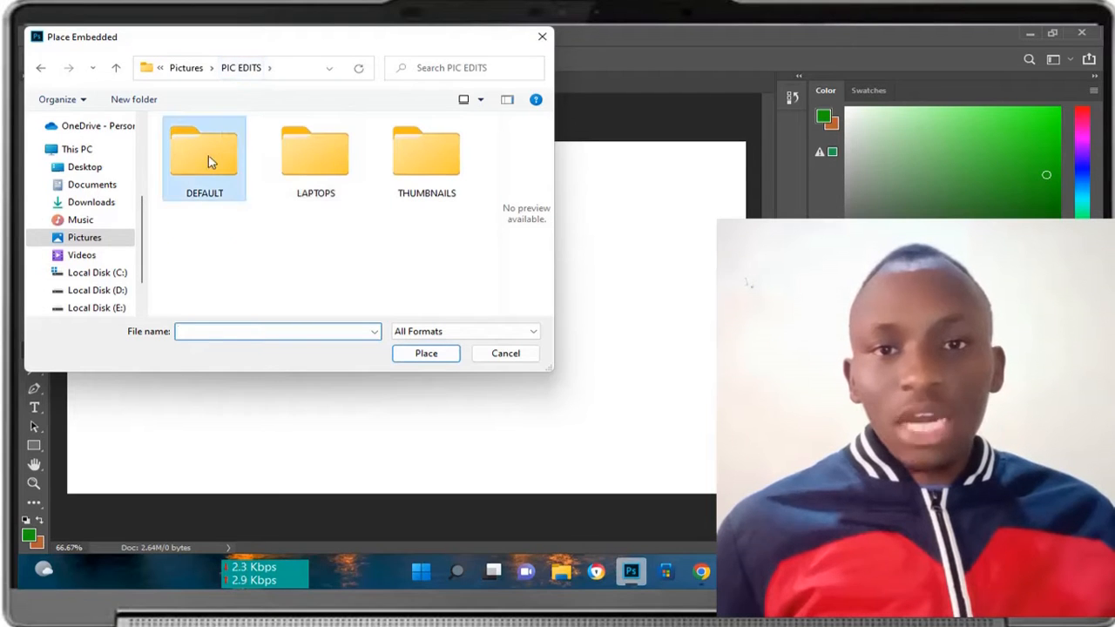
scroll(327, 176, "down", 3)
scroll(331, 177, "down", 10)
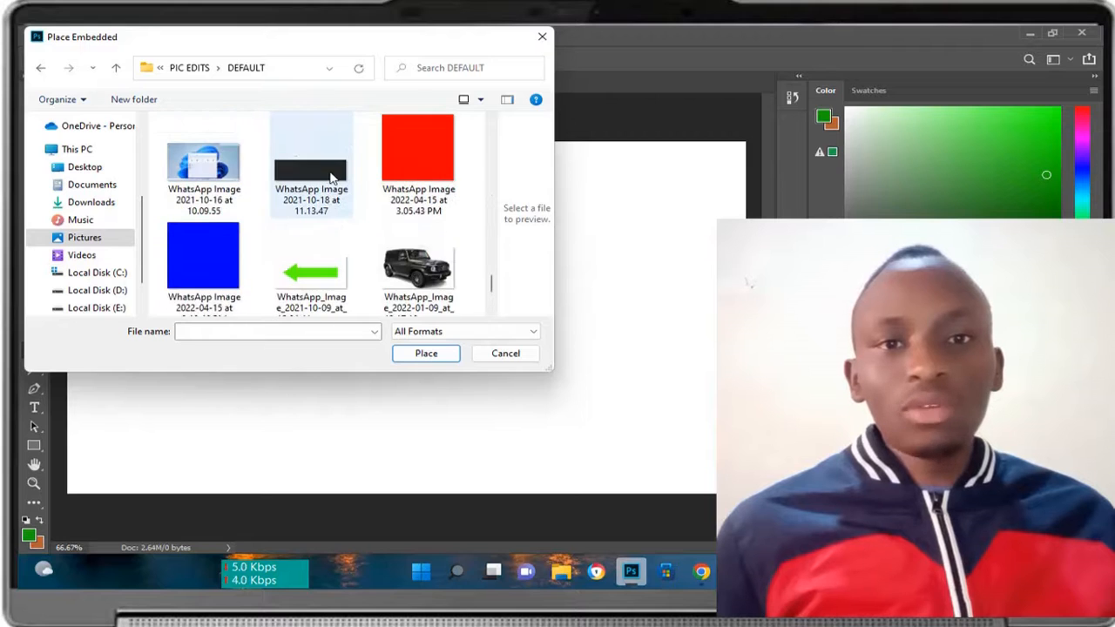
scroll(331, 177, "up", 1)
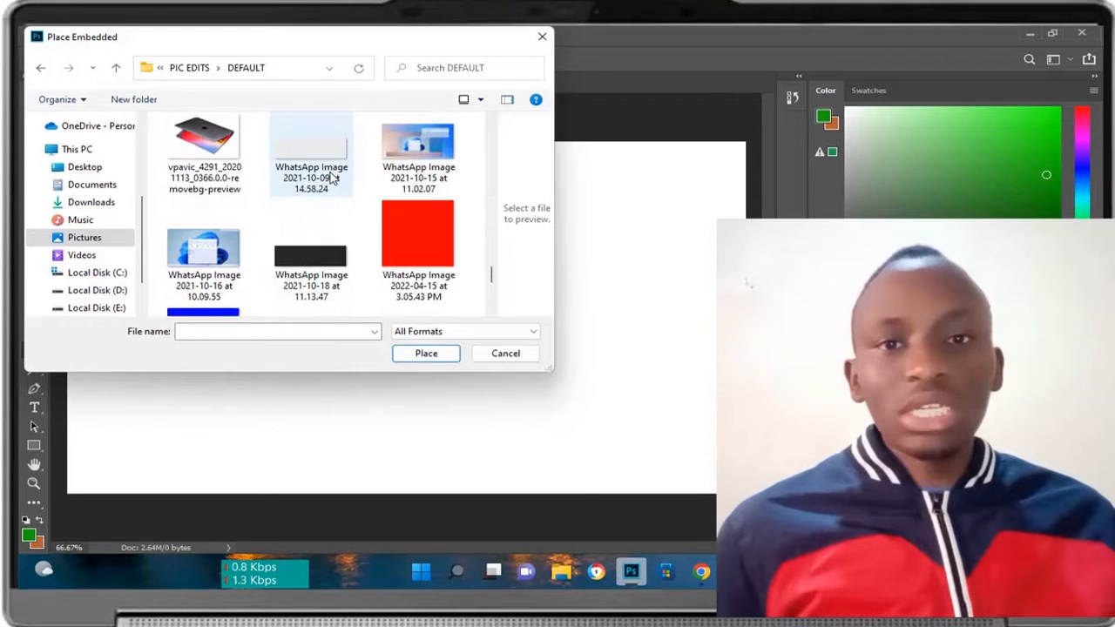
left_click(424, 356)
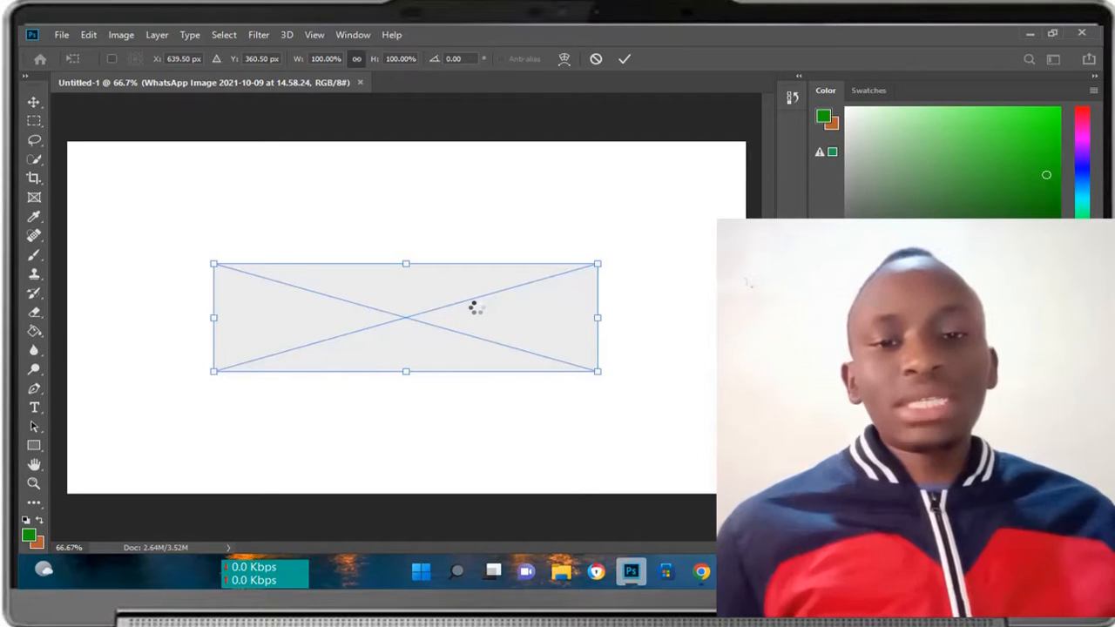
Scale the placed grey image to about 362% so it covers the whole canvas, and commit the transform
left_click(403, 264)
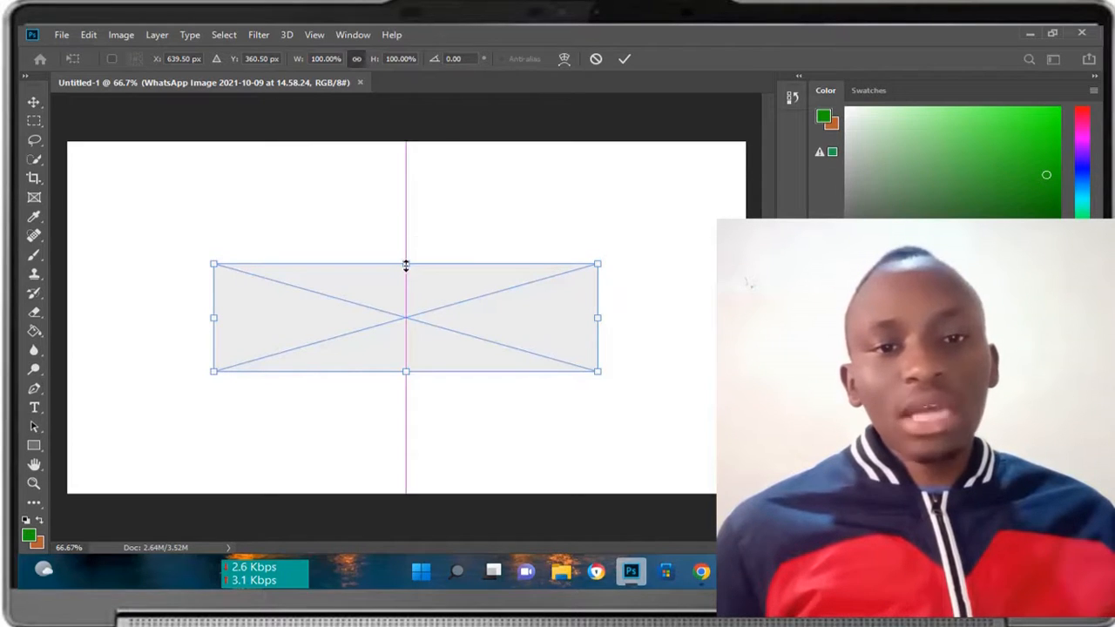
left_click_drag(406, 265, 406, 135)
left_click_drag(405, 370, 416, 488)
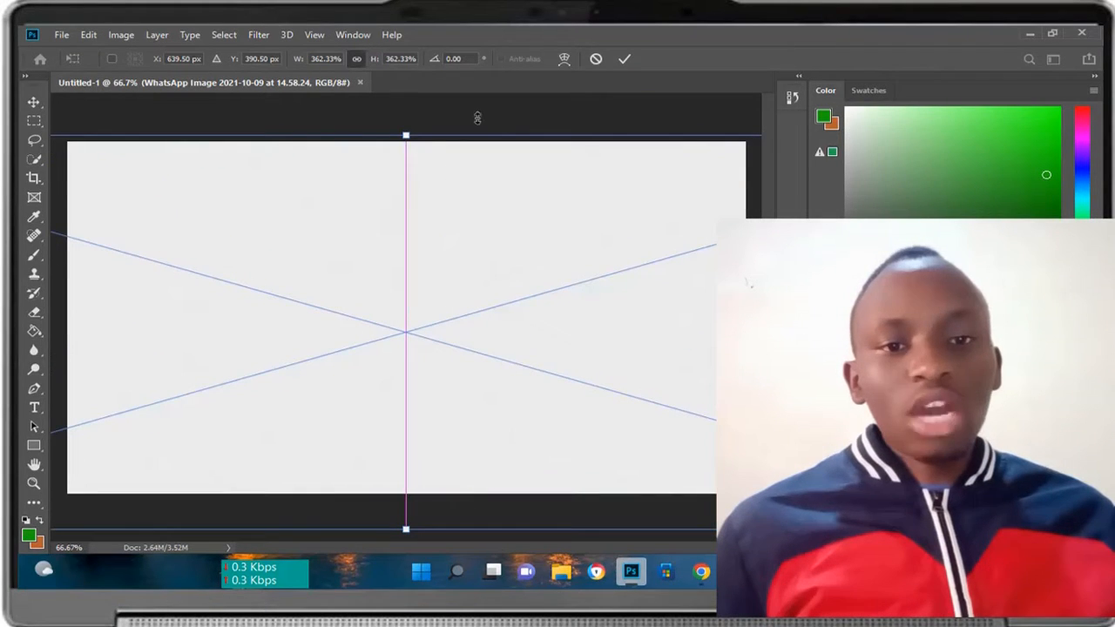
left_click(624, 60)
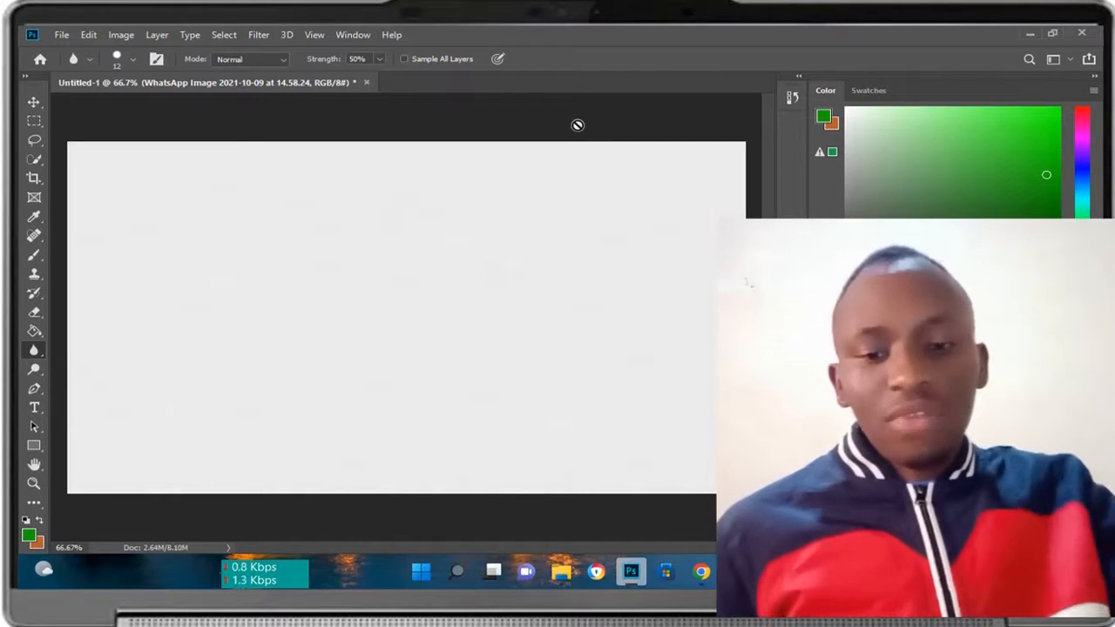
Switch to File Explorer, view the photo 20220420_133702 in the Downloads folder, and return to Photoshop
key("super+e")
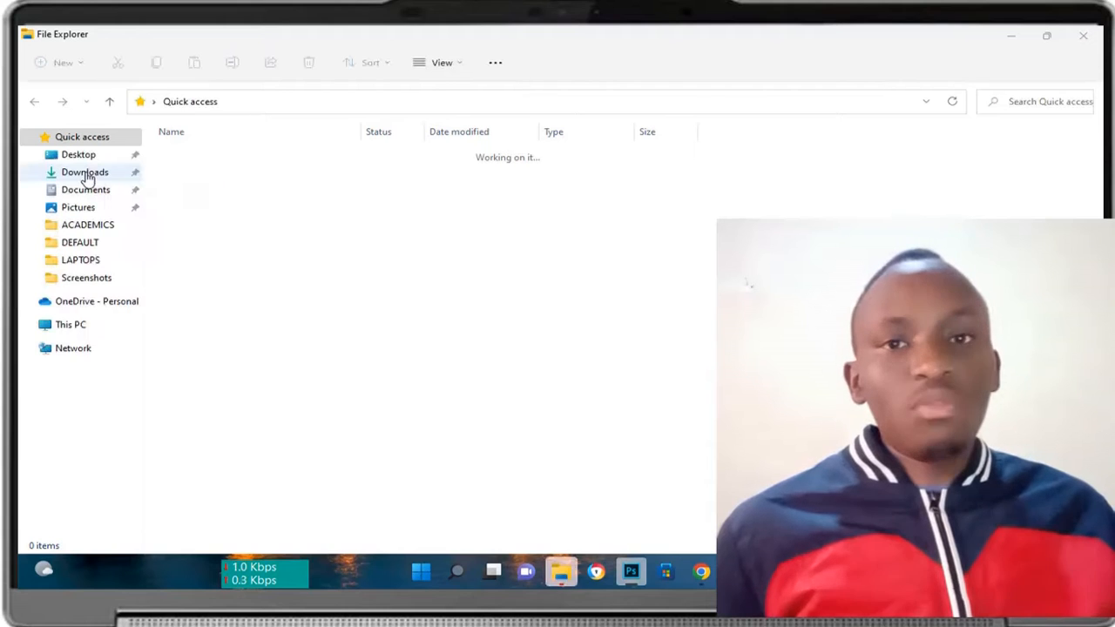
left_click(84, 173)
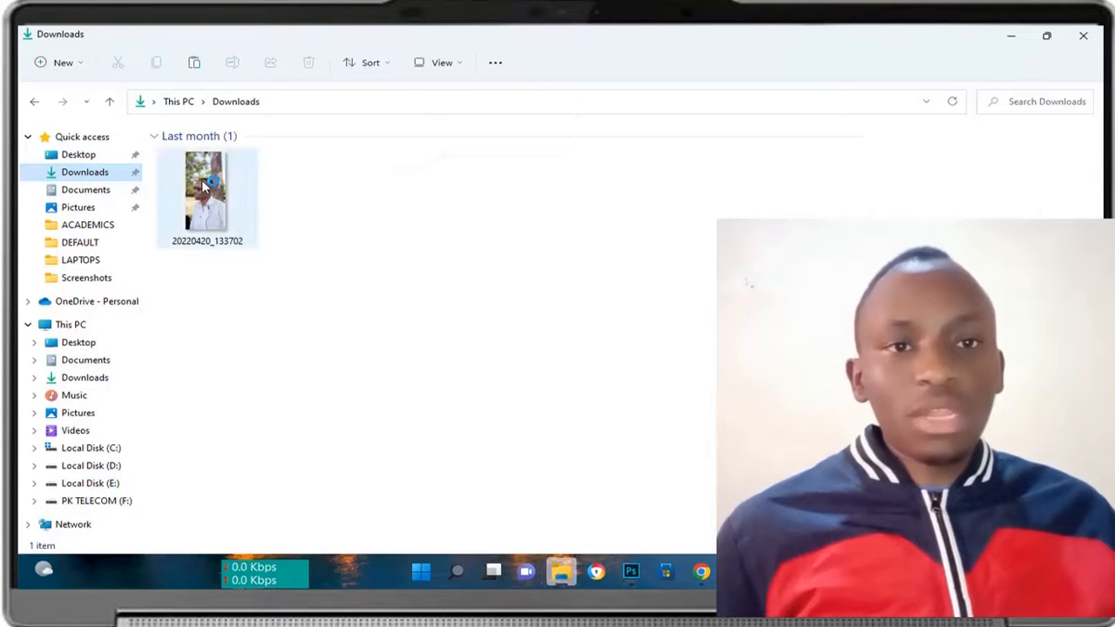
left_click(202, 187)
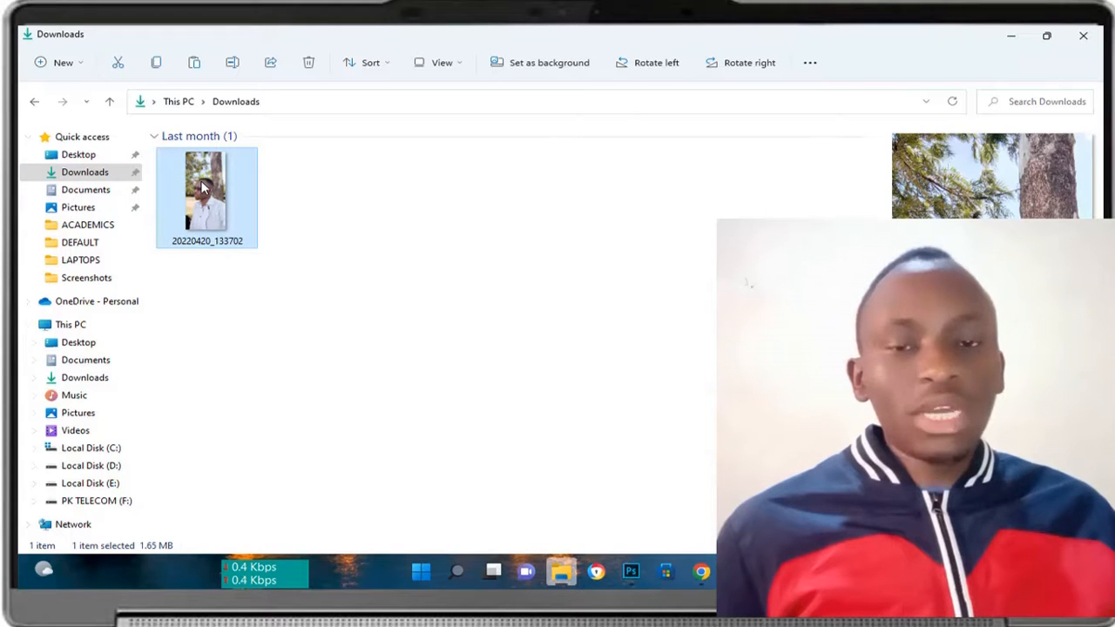
double_click(202, 186)
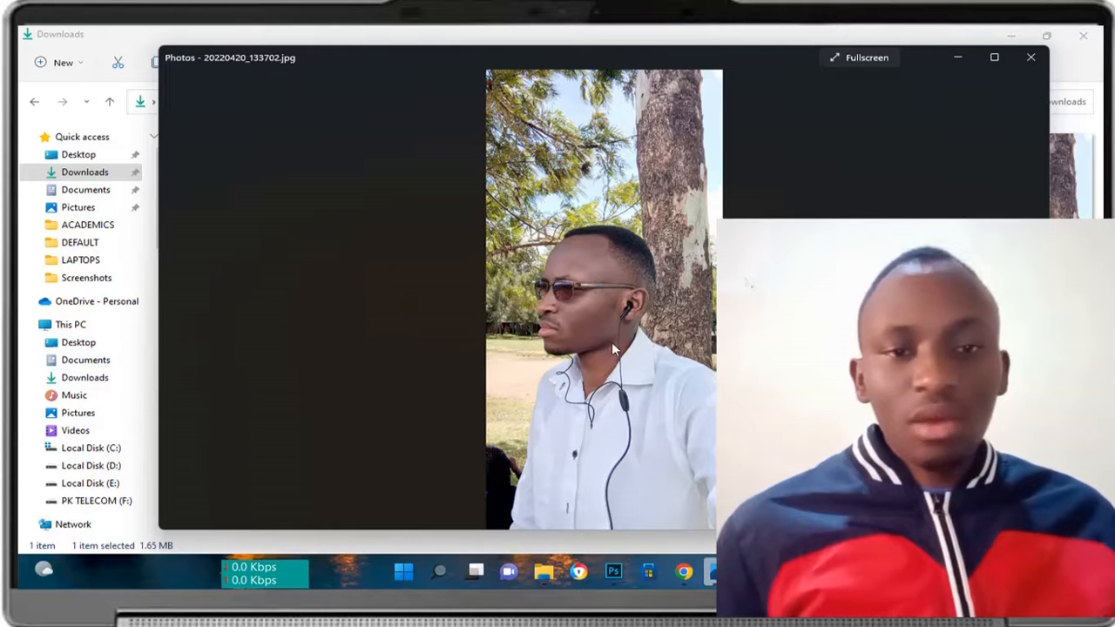
left_click(1031, 56)
left_click(631, 571)
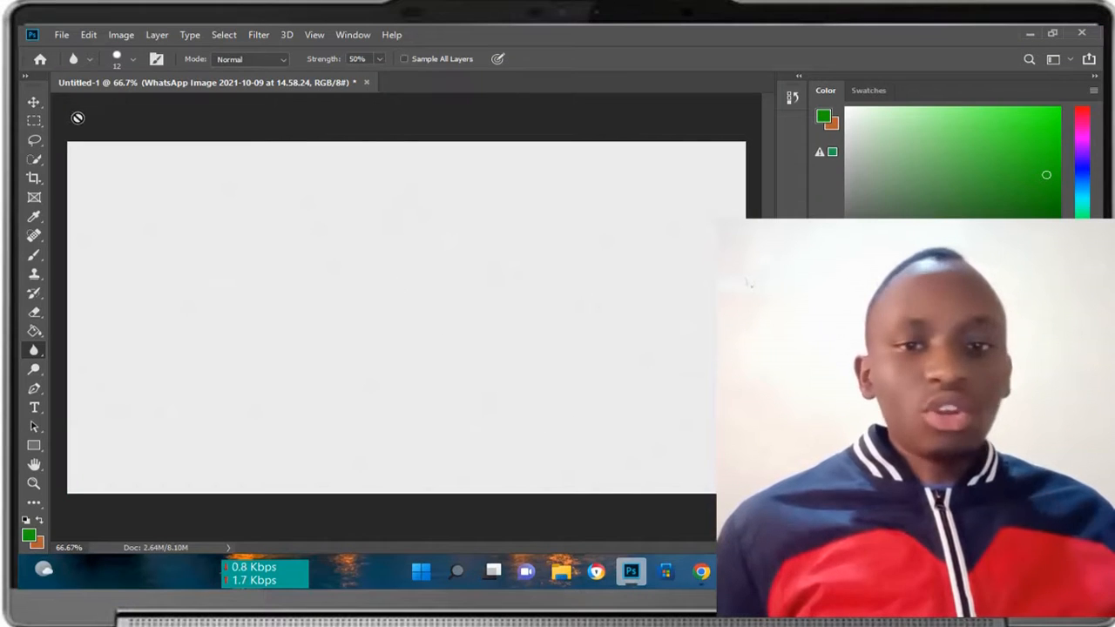
Open the photo 20220420_133702 from the Downloads folder as a separate document
left_click(61, 34)
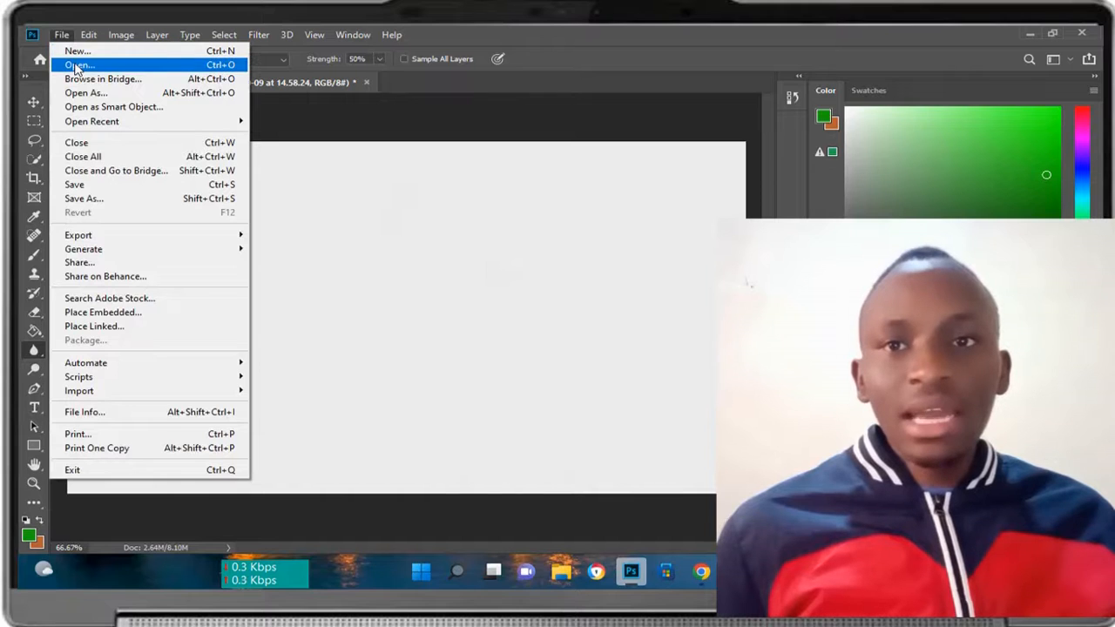
left_click(75, 63)
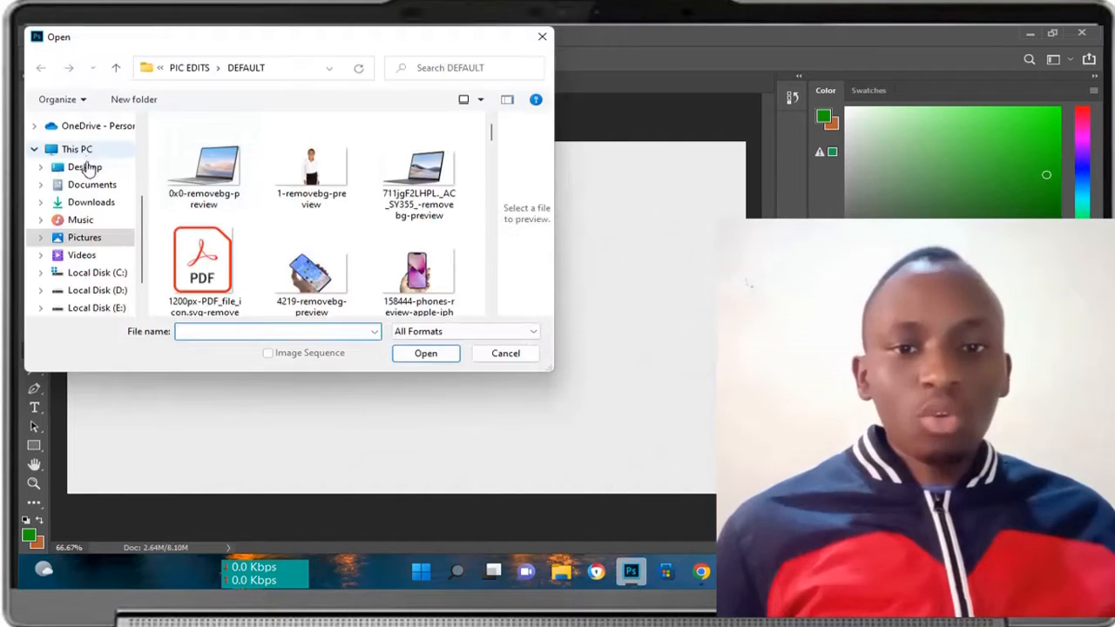
left_click(87, 206)
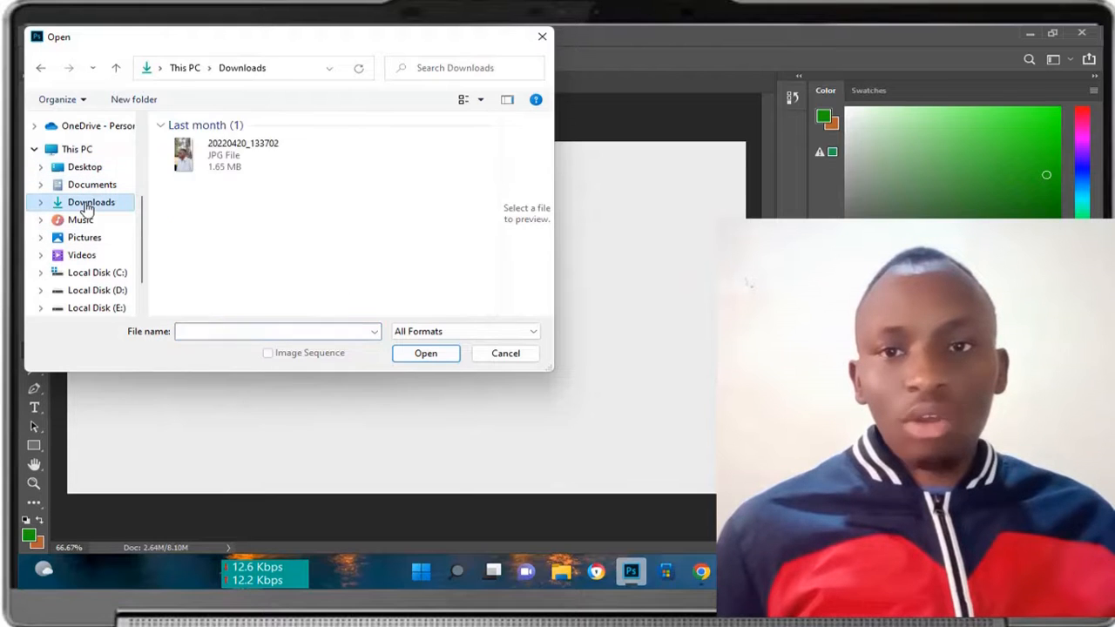
left_click(218, 161)
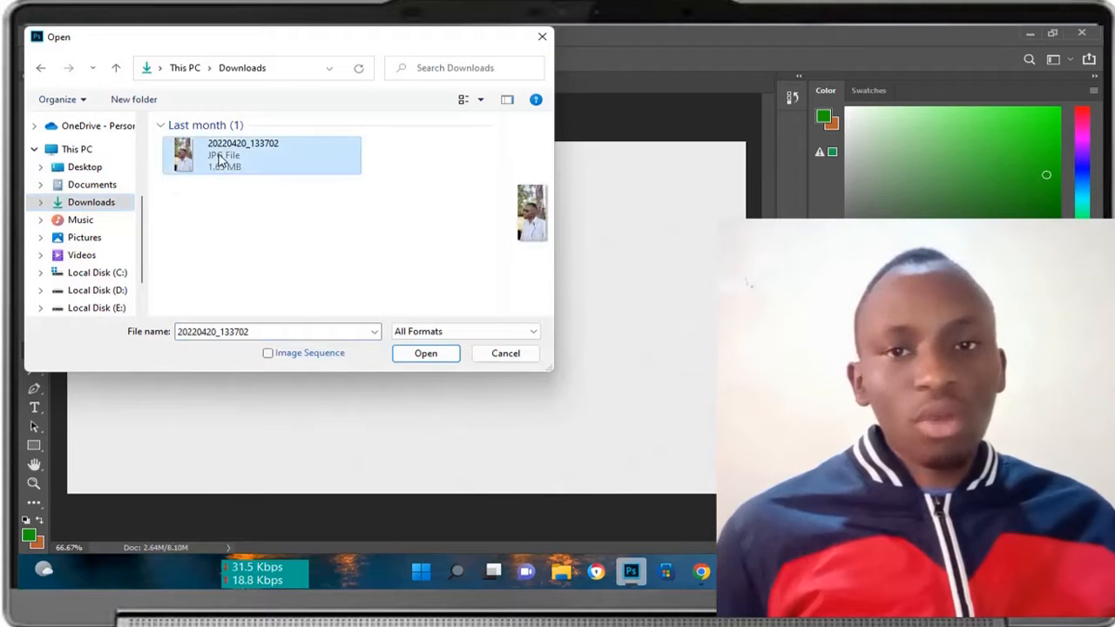
left_click(426, 354)
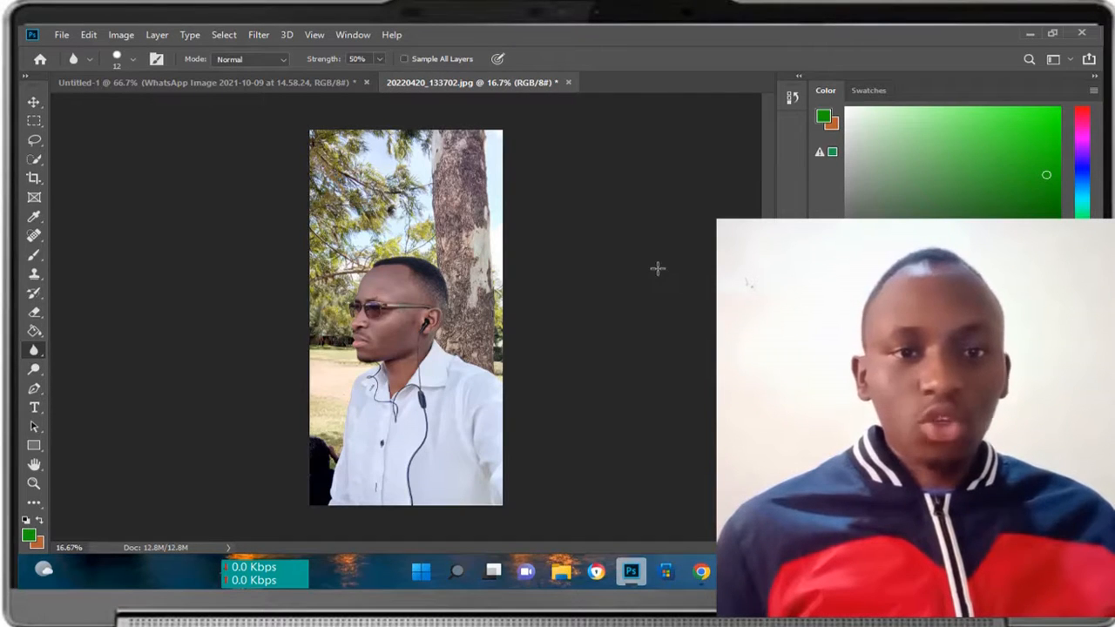
Take the program window out of its maximized state, then widen and reposition it to fill the screen
left_click(1052, 33)
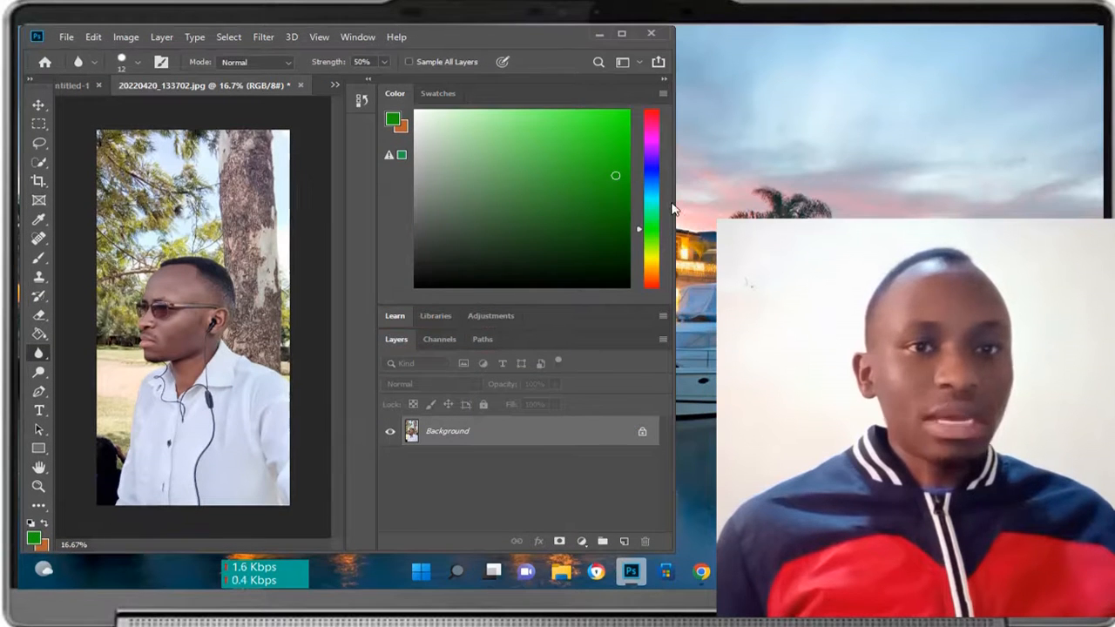
left_click_drag(680, 210, 878, 209)
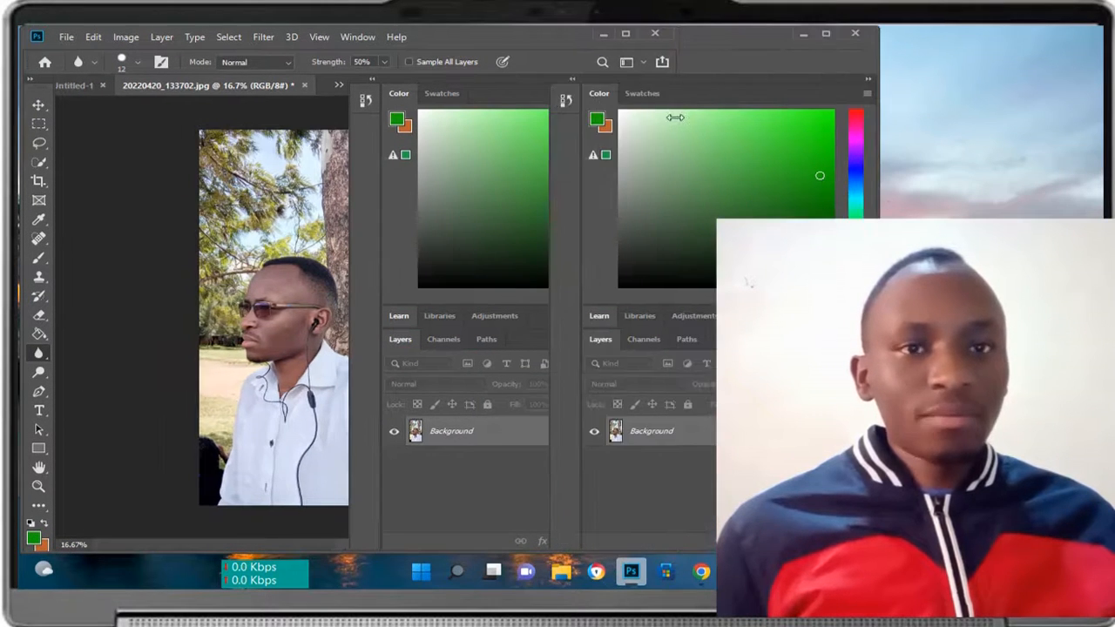
left_click_drag(552, 33, 851, 42)
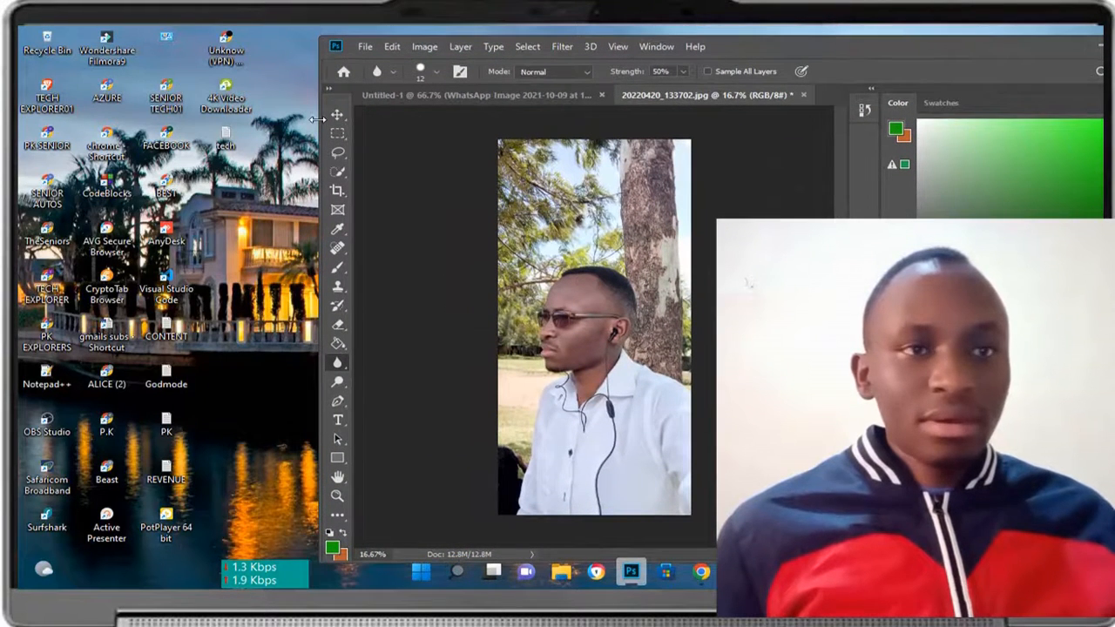
left_click_drag(279, 108, 179, 83)
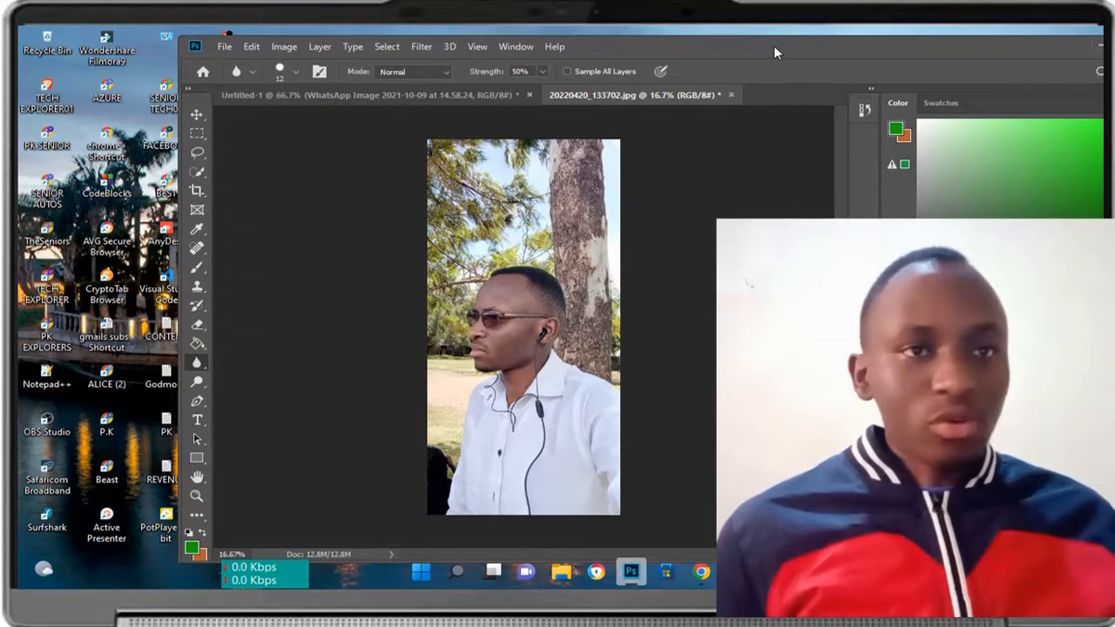
left_click_drag(773, 45, 813, 43)
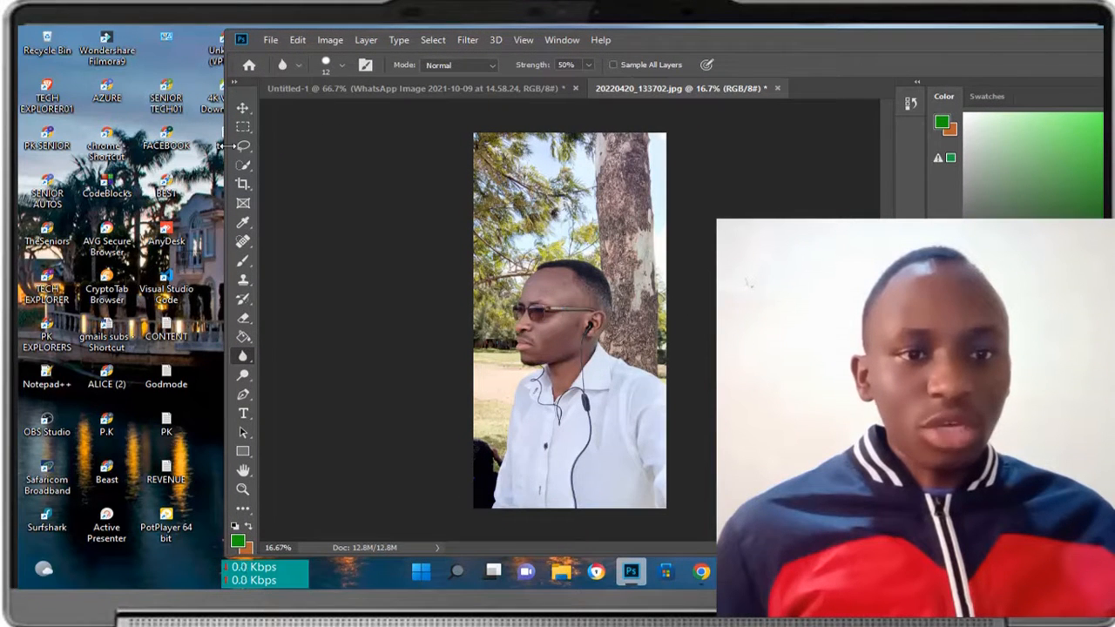
left_click_drag(225, 153, 64, 104)
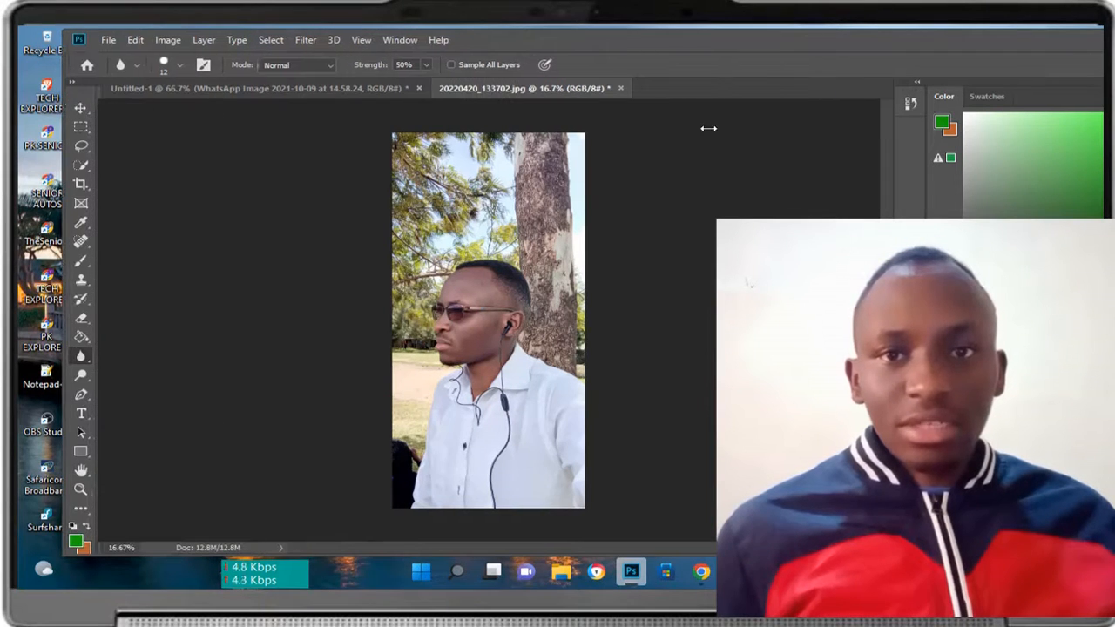
double_click(846, 37)
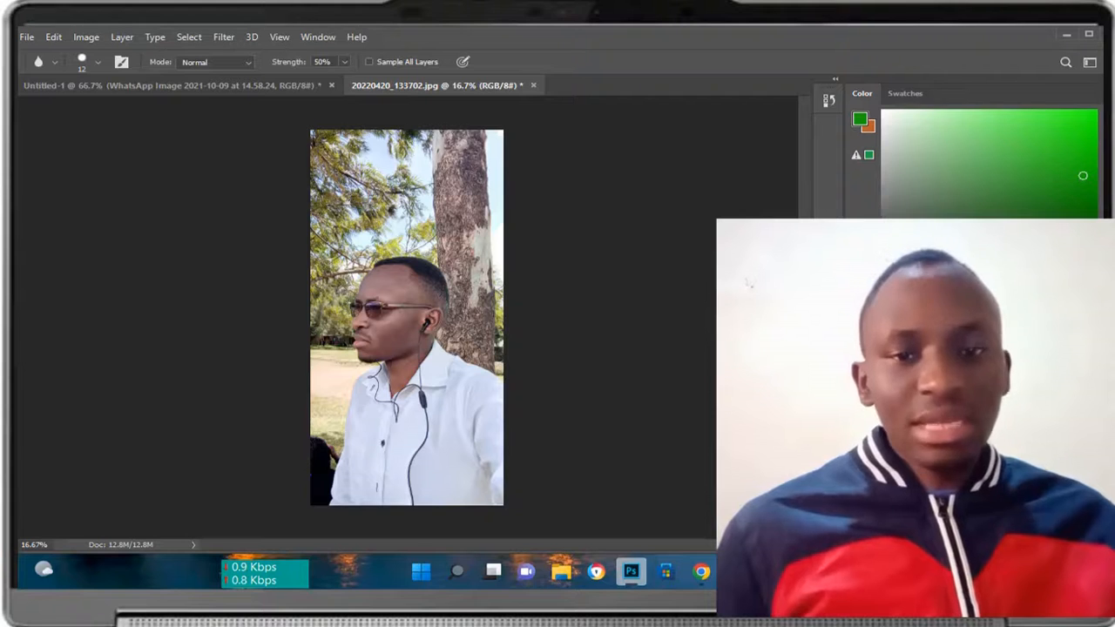
Examine the portrait photo at several zoom levels between 6.25% and 33.3%
key("ctrl+plus")
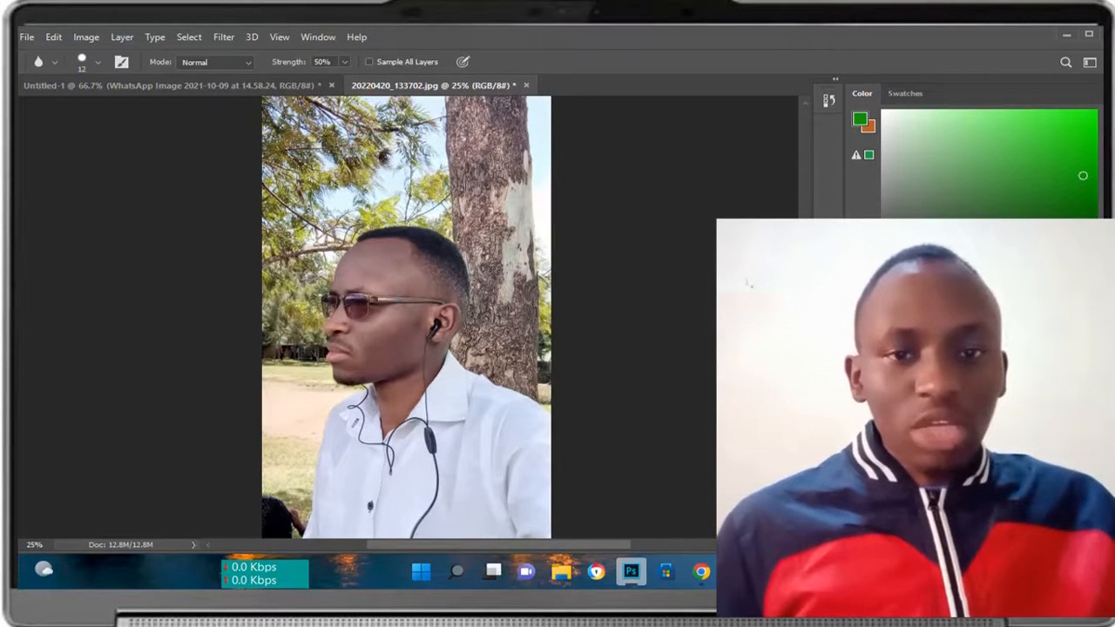
key("ctrl+minus")
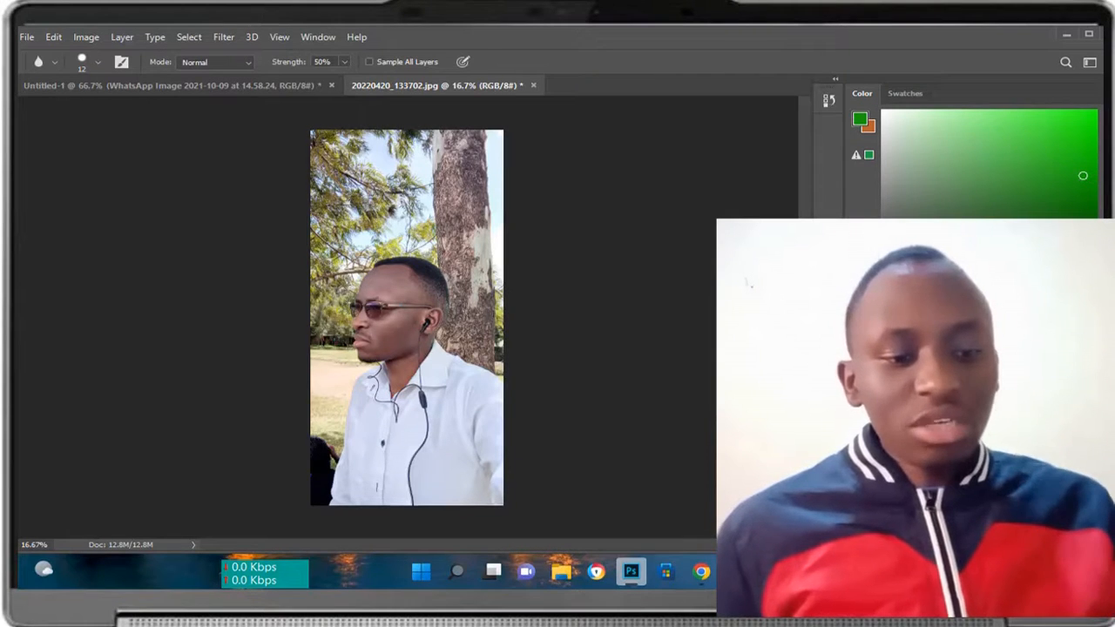
key("ctrl+minus")
key("ctrl+minus")
key("ctrl+minus")
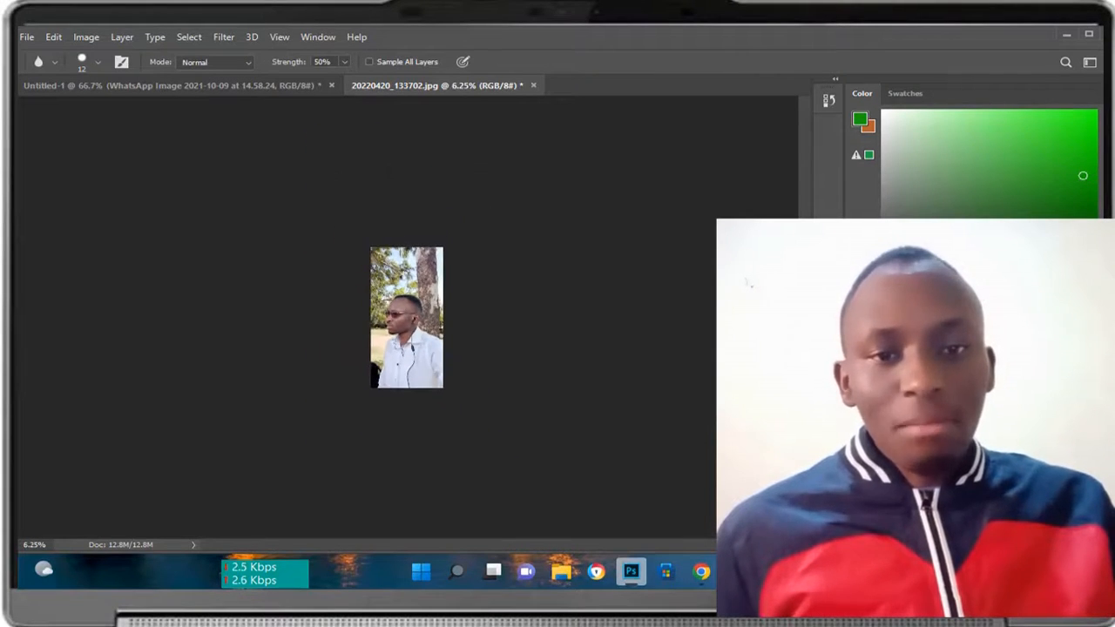
key("ctrl+plus")
key("ctrl+plus")
key("ctrl+plus")
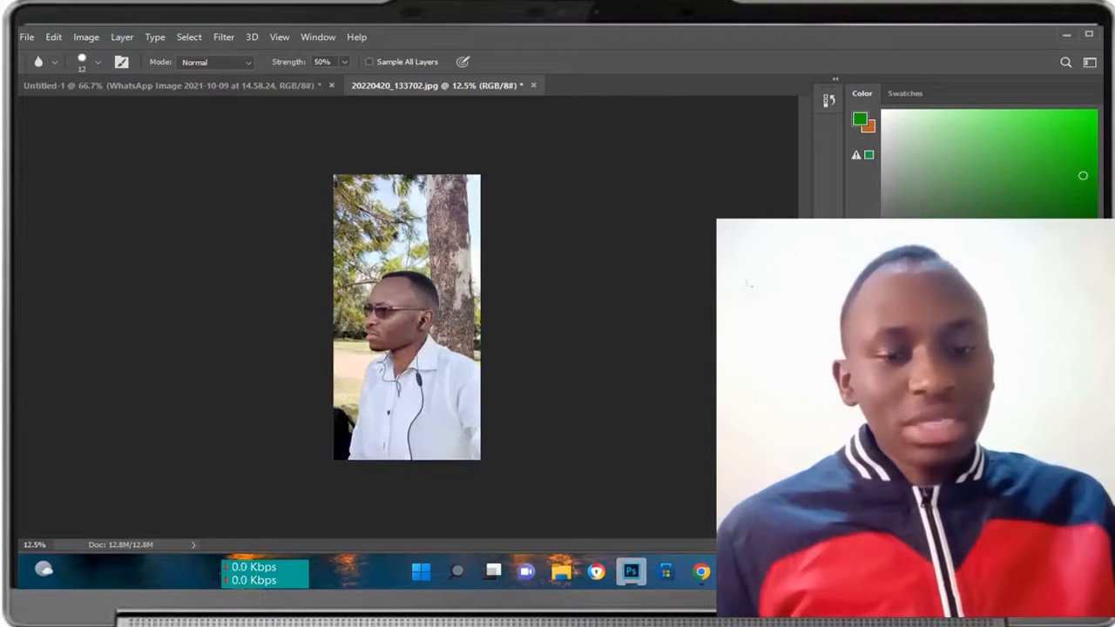
key("ctrl+plus")
key("ctrl+plus")
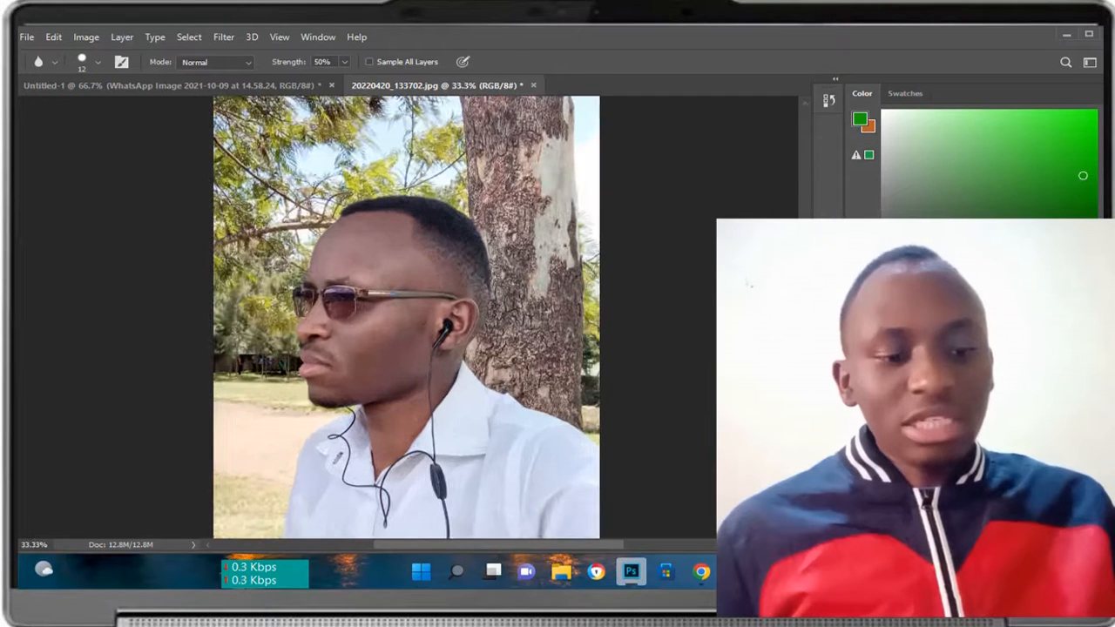
Zoom out to 16.7% so the whole portrait photo can be viewed
key("ctrl+minus")
key("ctrl+minus")
key("ctrl+minus")
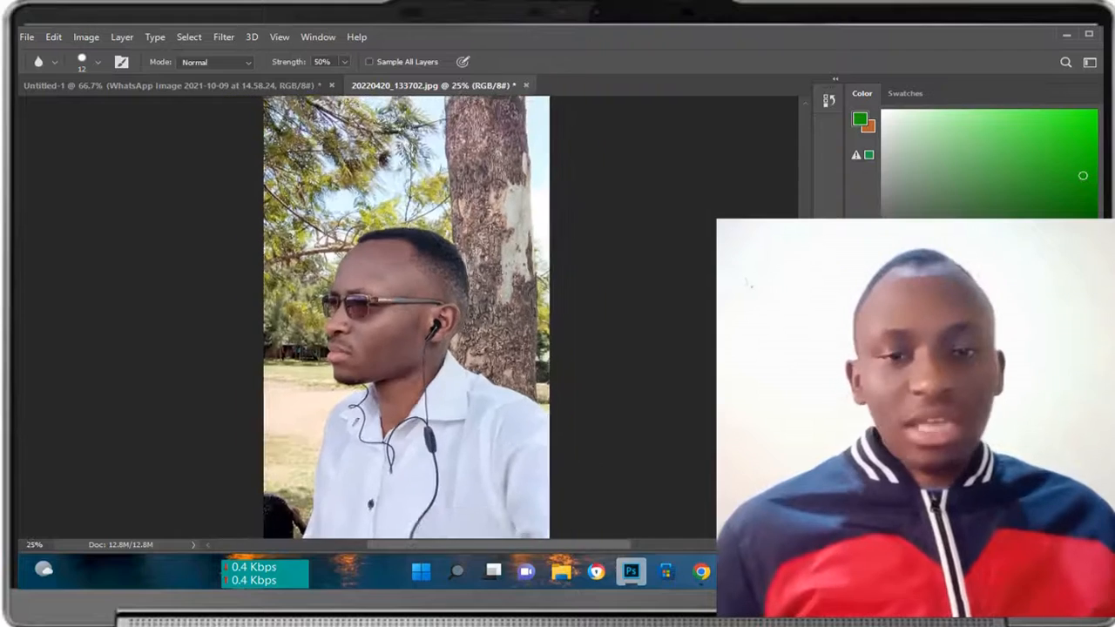
left_click_drag(799, 41, 764, 36)
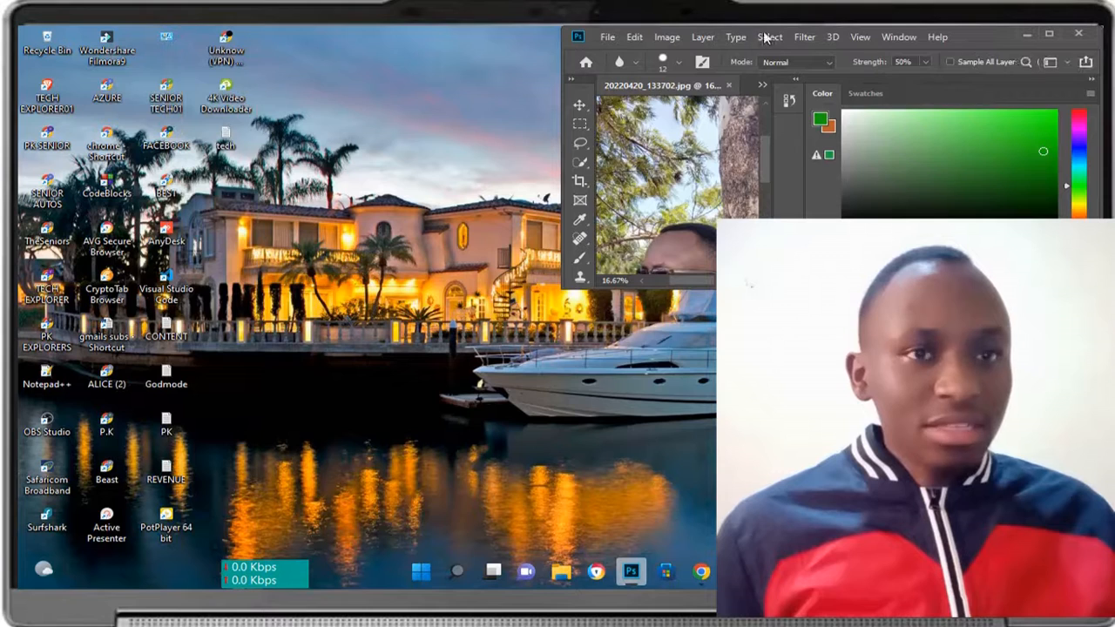
left_click(1049, 34)
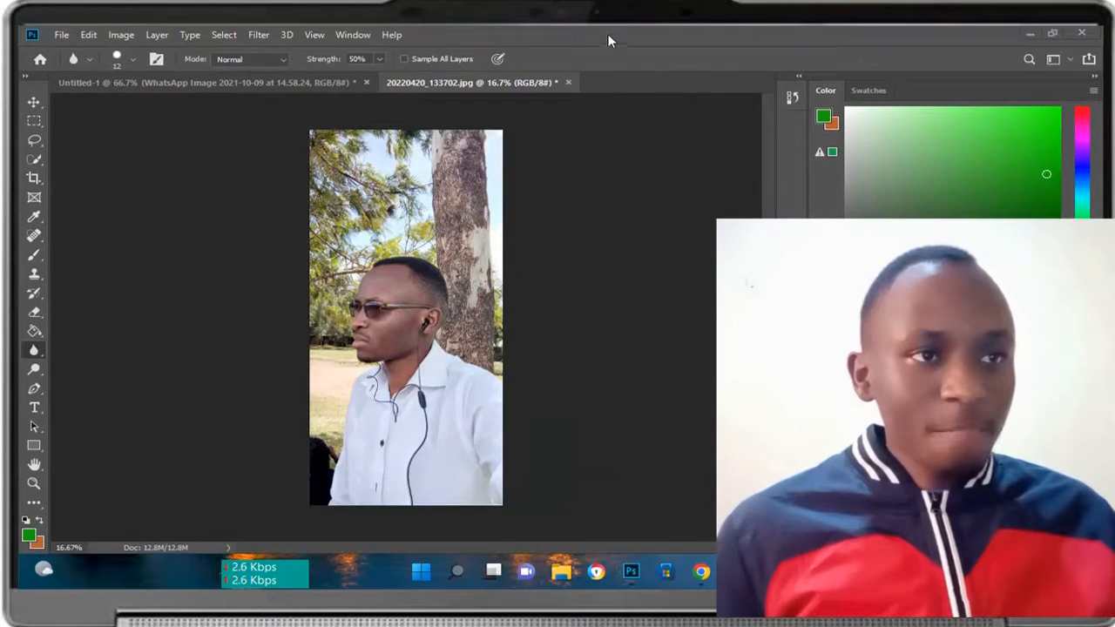
left_click_drag(609, 38, 710, 35)
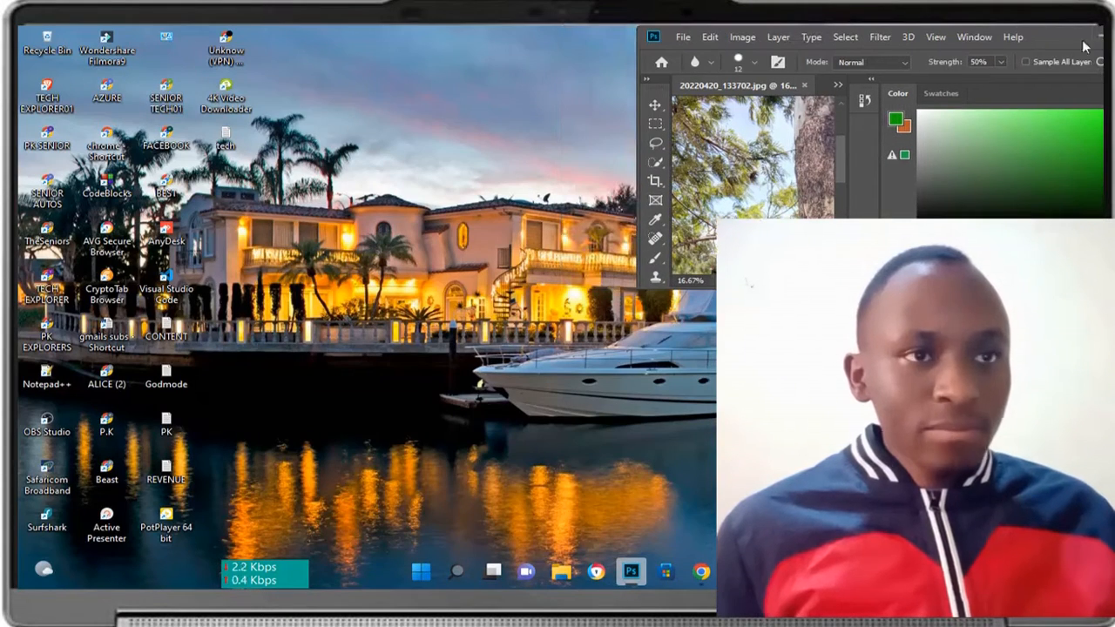
left_click_drag(1077, 41, 1032, 40)
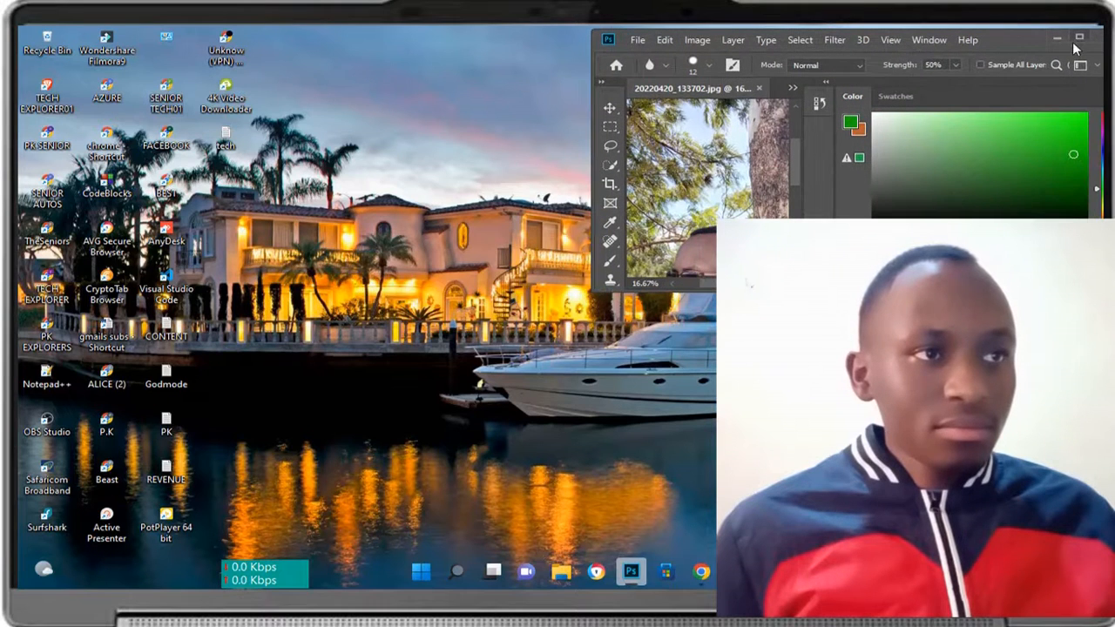
left_click(1080, 40)
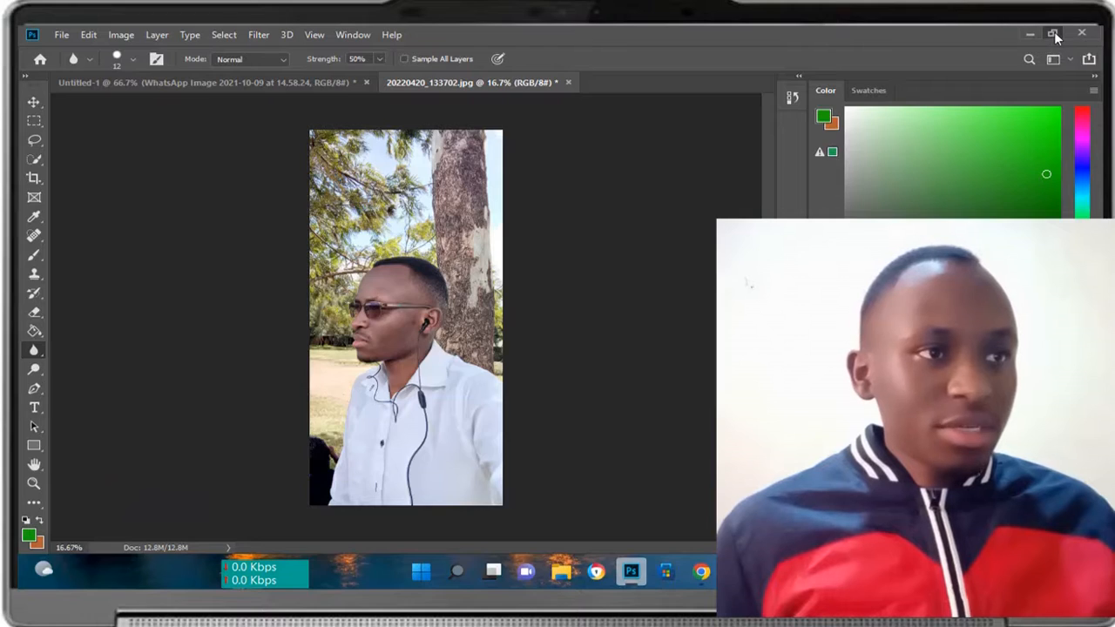
left_click(1054, 32)
left_click_drag(1023, 43, 986, 49)
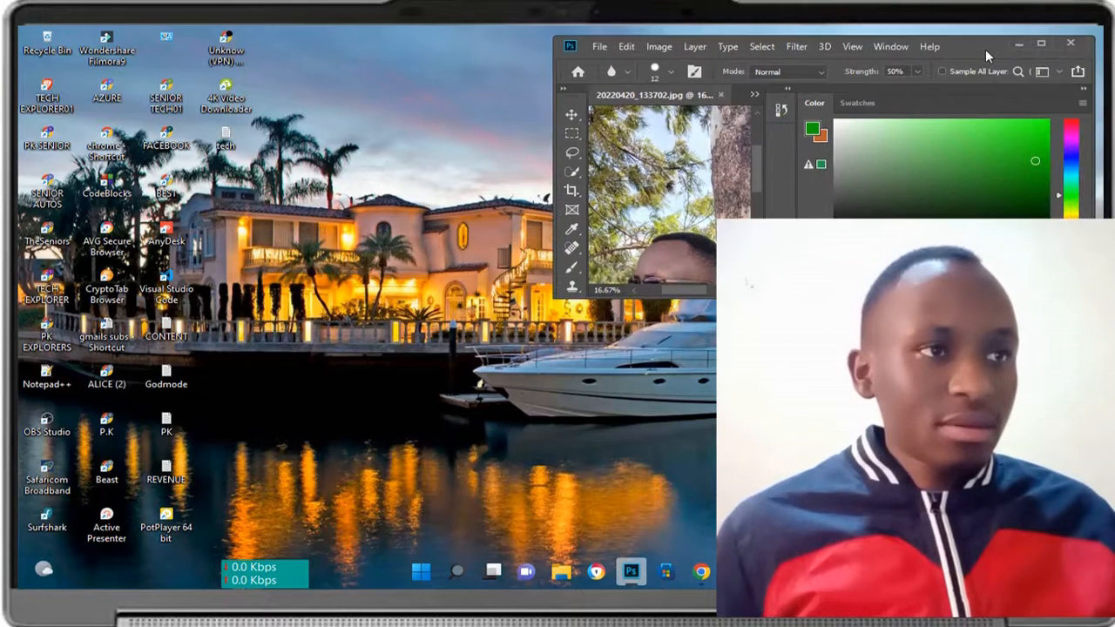
left_click(1041, 44)
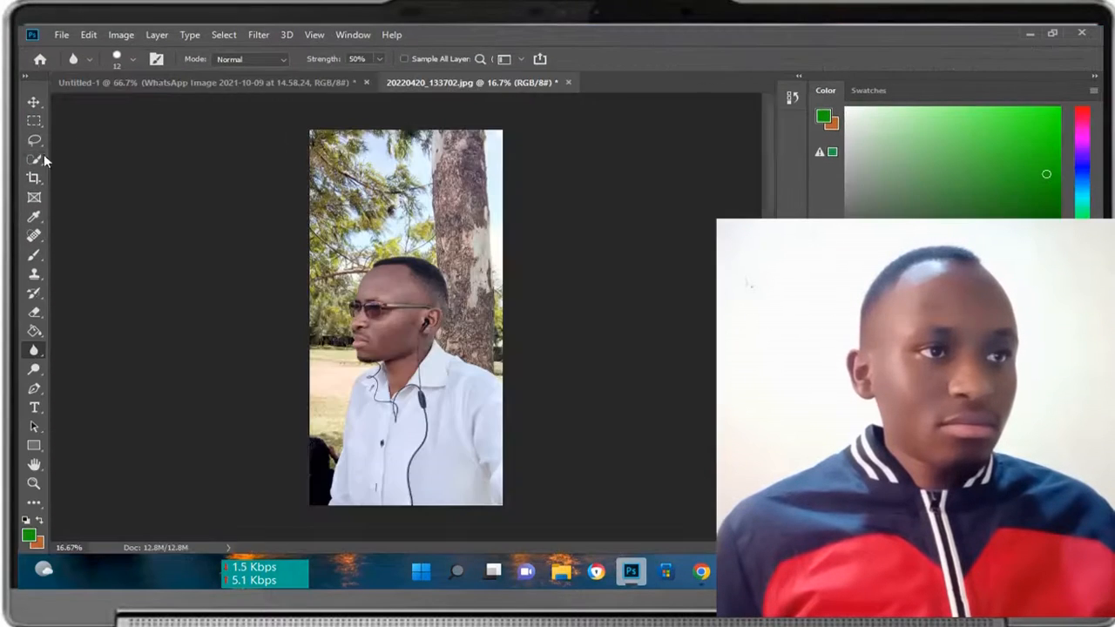
Take the program window out of its maximized state, stretch it to full screen height and widen it until both document titles fit
double_click(634, 37)
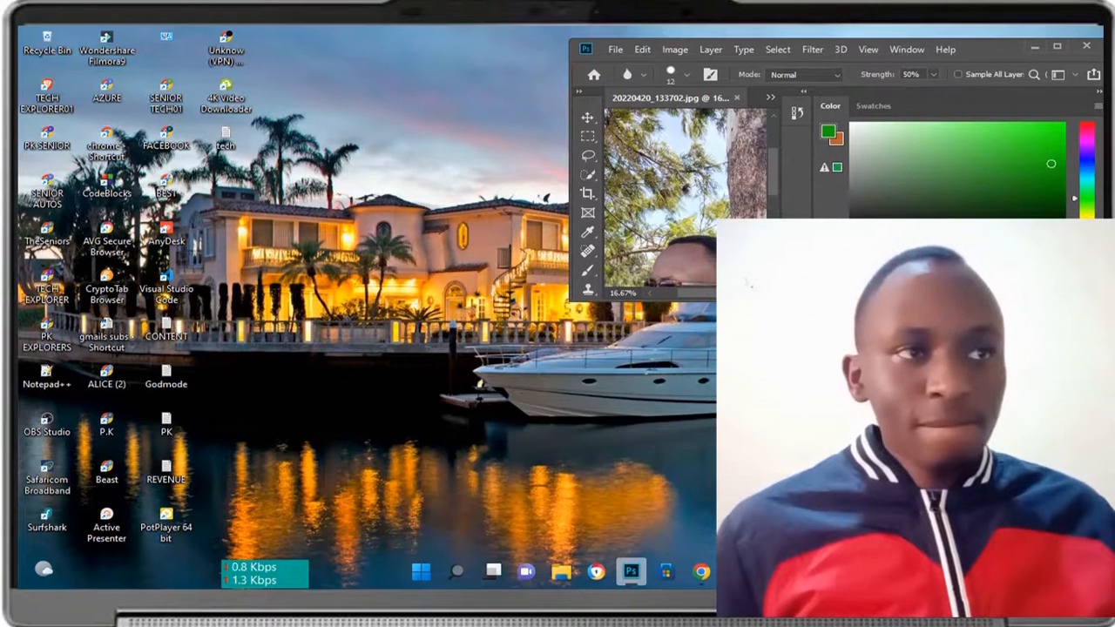
left_click_drag(643, 303, 643, 575)
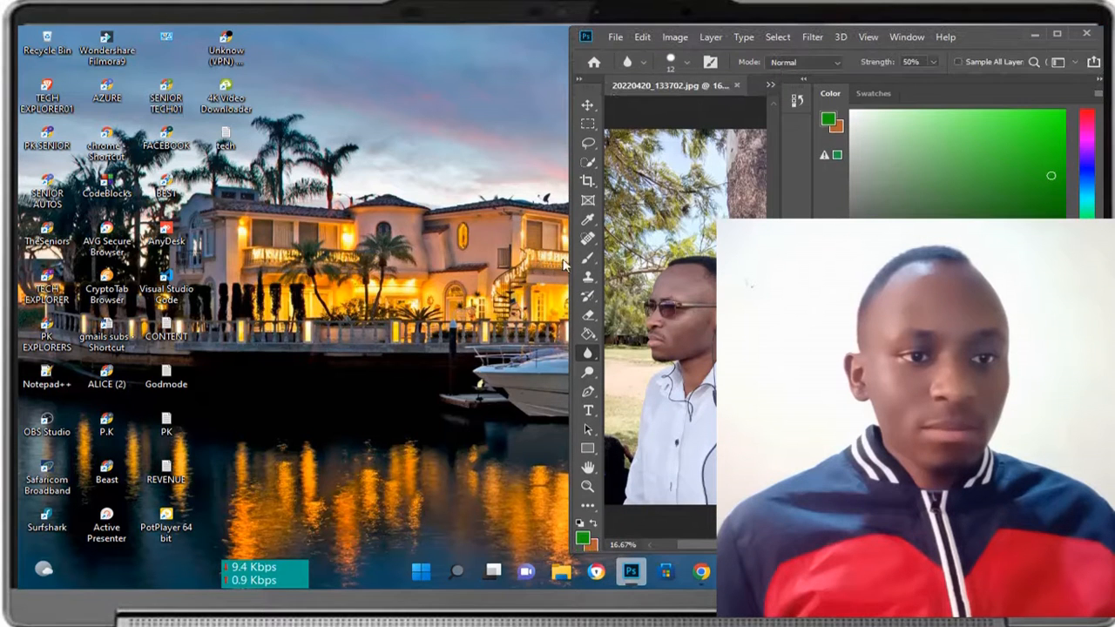
left_click_drag(540, 263, 296, 263)
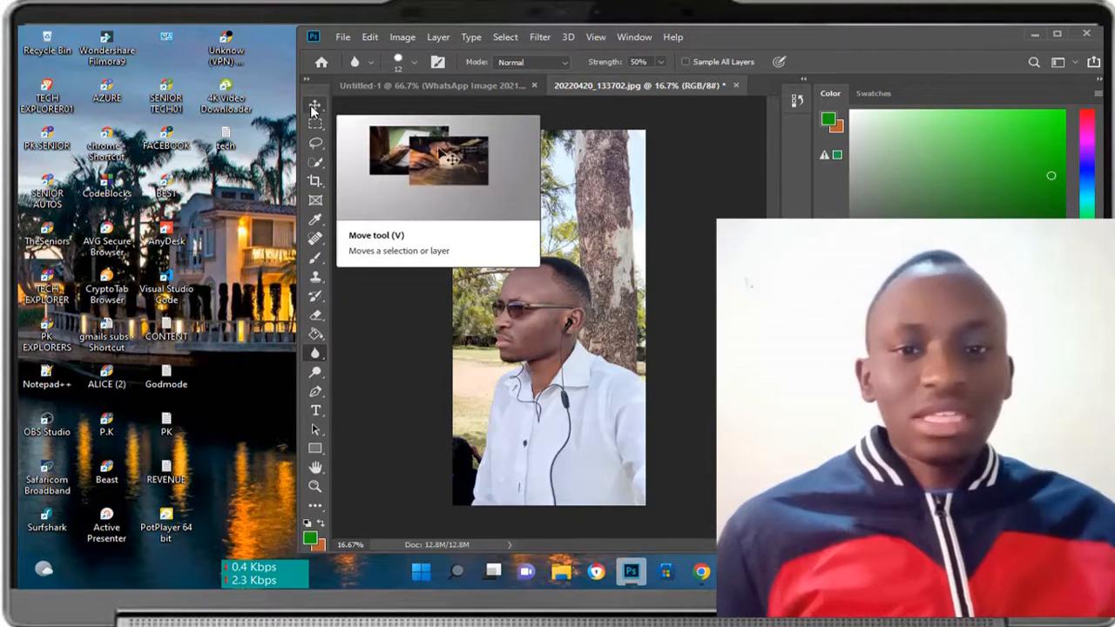
Select the man's head and most of his white shirt with the Quick Selection tool
left_click(317, 163)
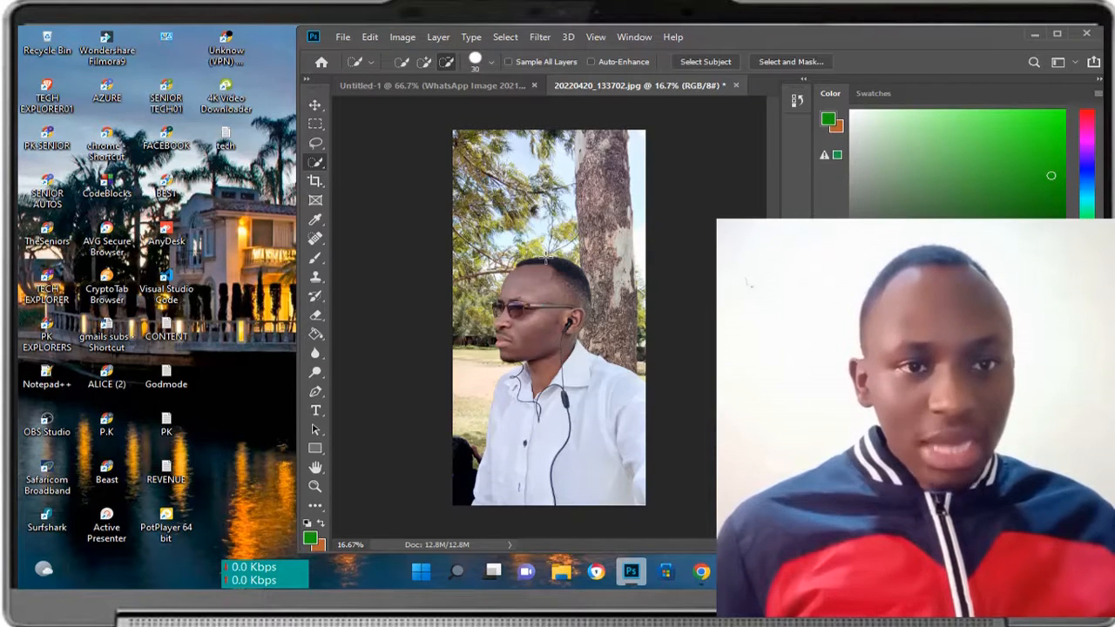
mouse_move(546, 258)
left_mouse_down()
mouse_move(574, 300)
mouse_move(538, 435)
mouse_move(564, 473)
left_mouse_up()
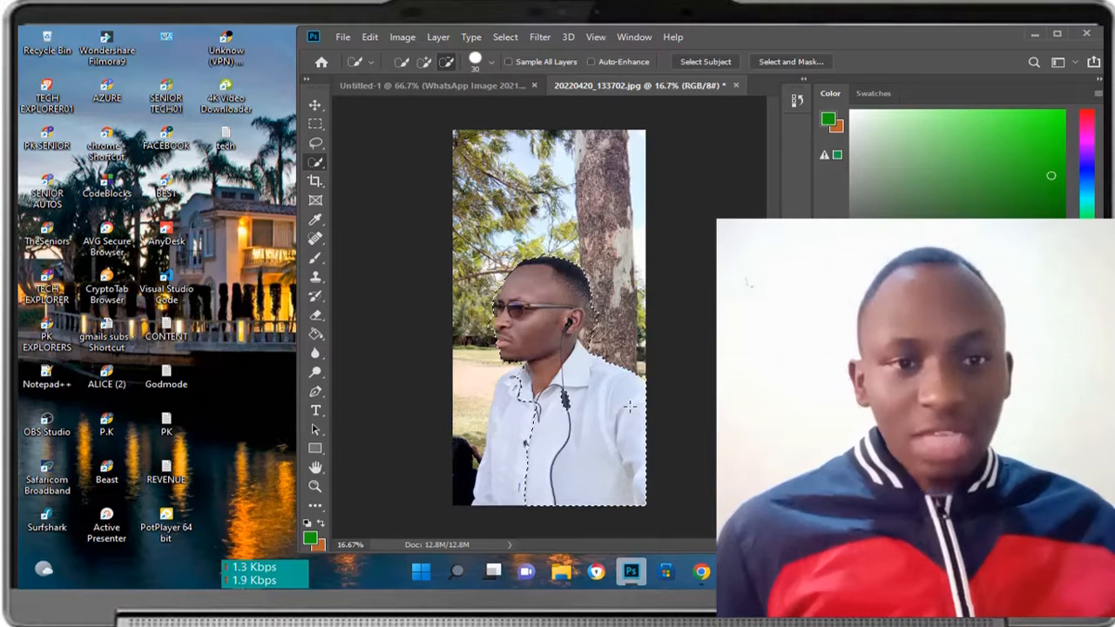
Add the unselected front part of the shirt and collar to the selection, and subtract the grass and ground beside it
key("ctrl+plus")
key("ctrl+plus")
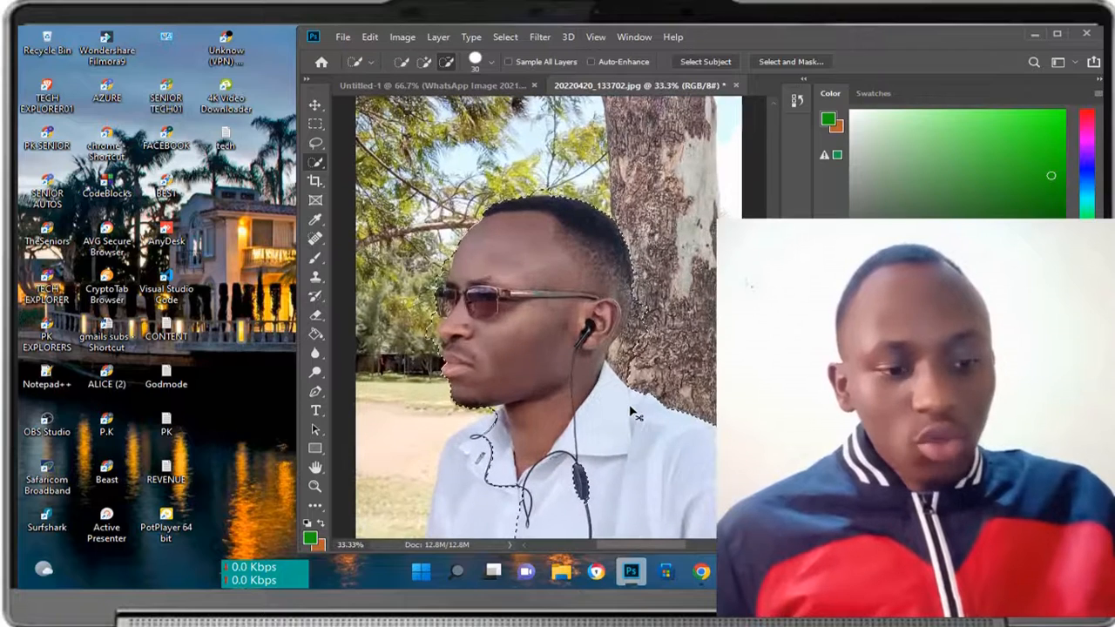
scroll(622, 402, "down", 3)
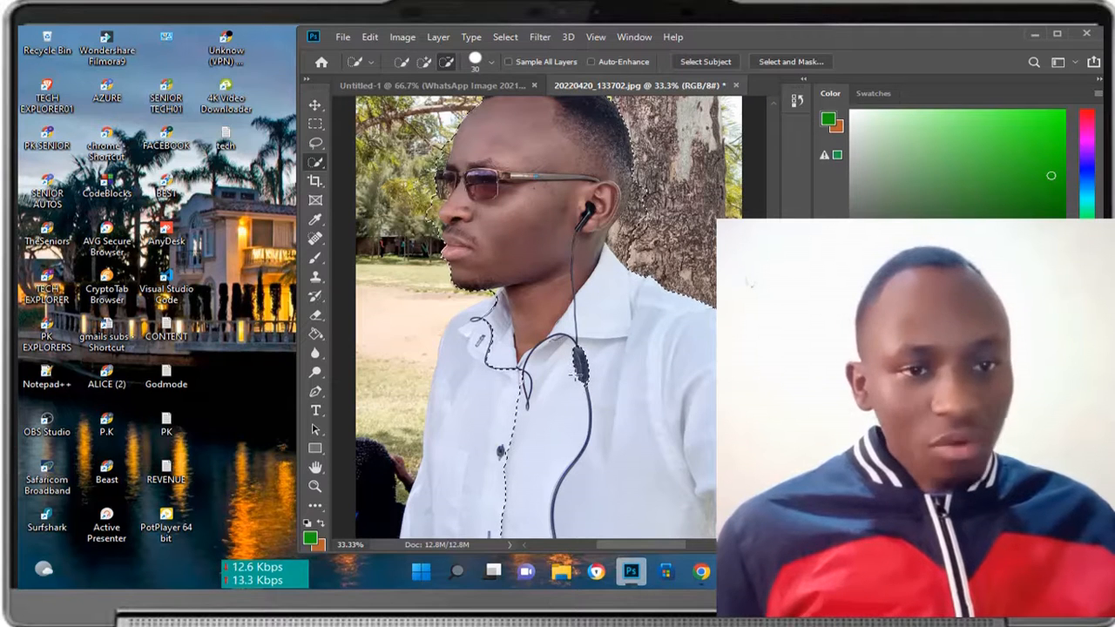
left_click(424, 61)
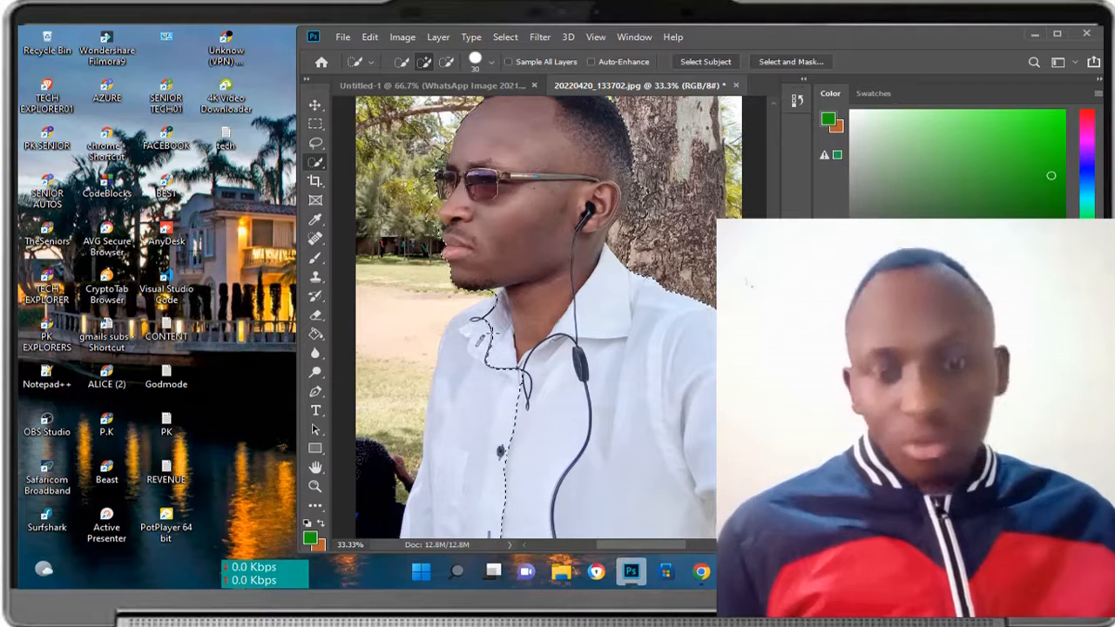
left_click_drag(494, 323, 483, 358)
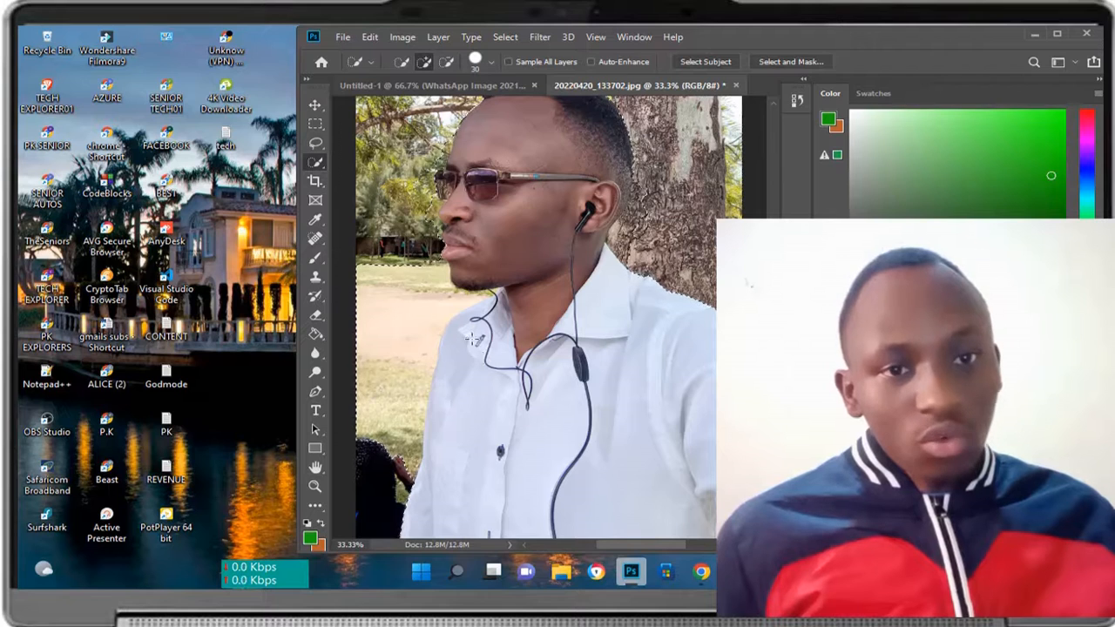
left_click(448, 62)
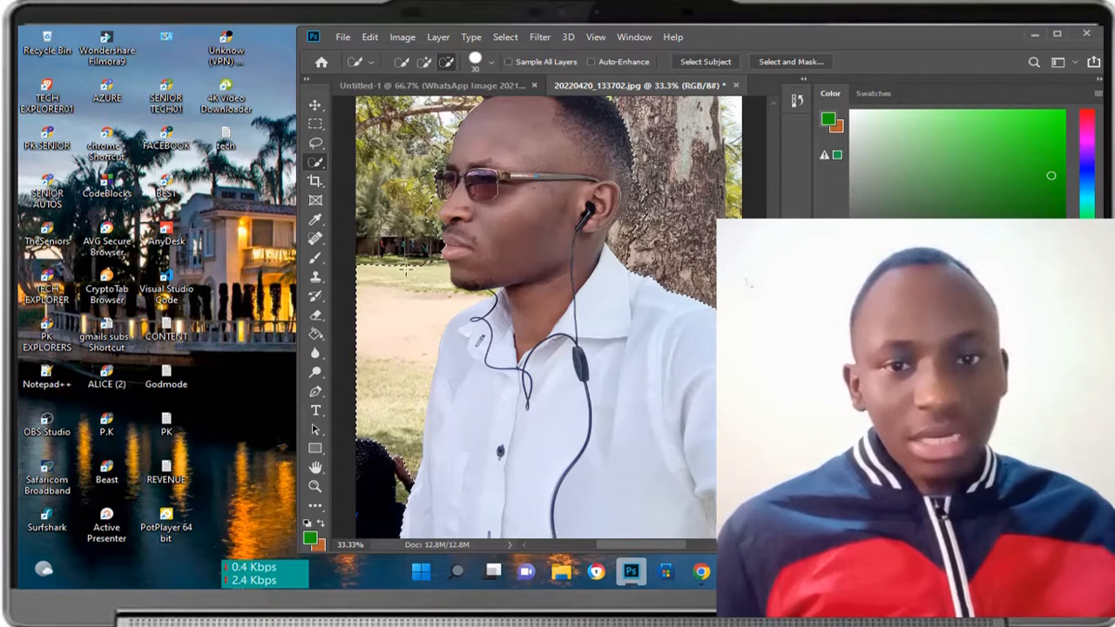
left_click_drag(407, 266, 385, 414)
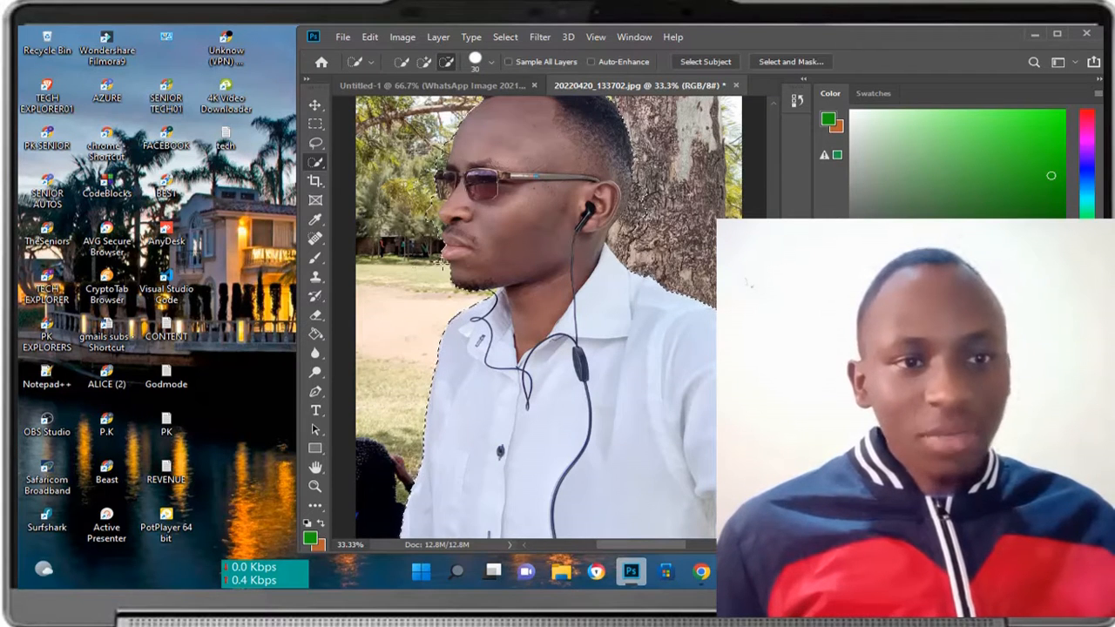
Refine the selection edge along the face profile, around the chin, nose and sunglasses, using the subtract and add modes
key("ctrl+plus")
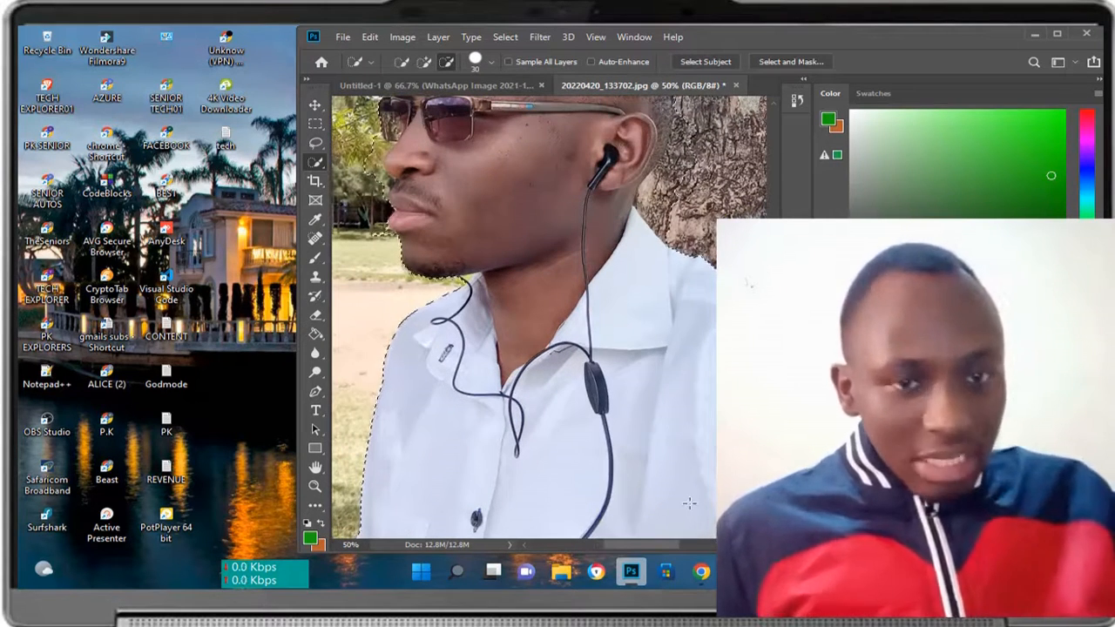
left_click_drag(621, 543, 604, 547)
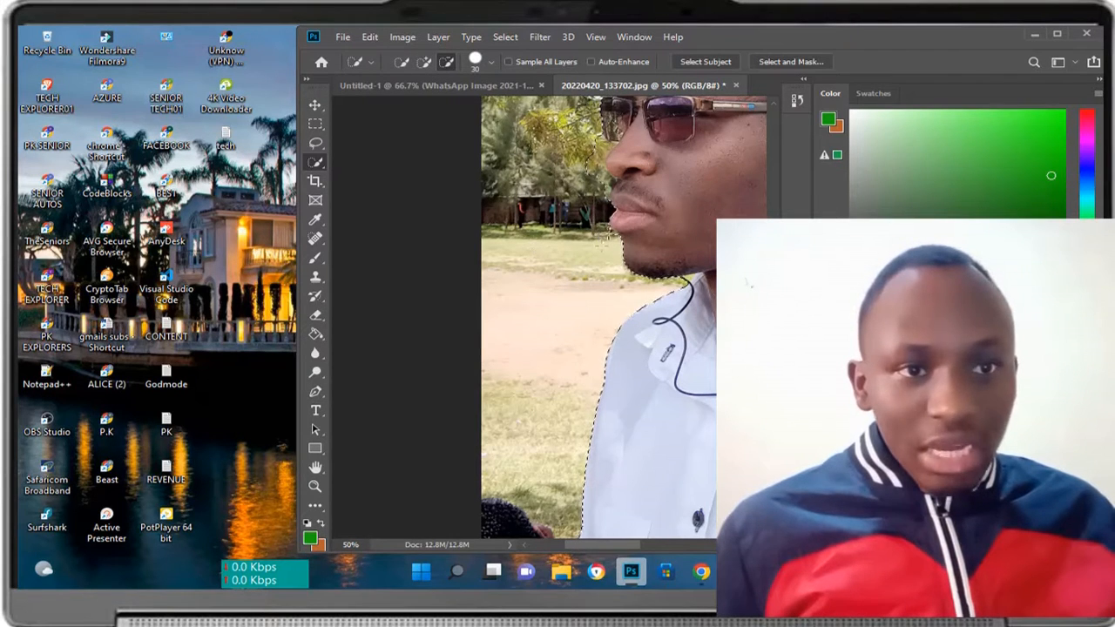
key("ctrl+plus")
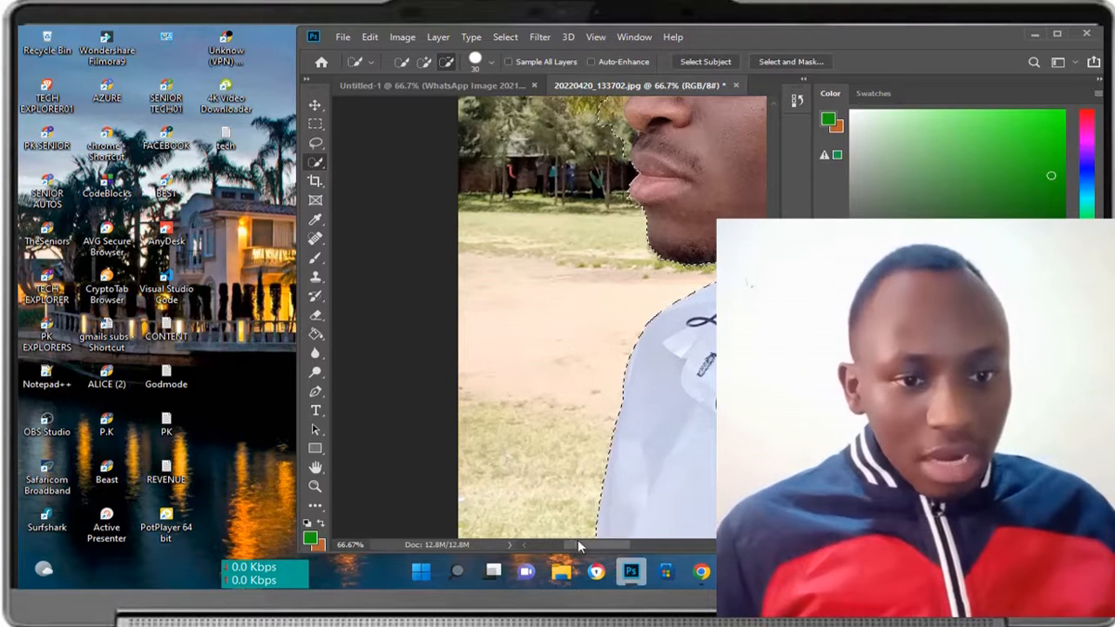
left_click_drag(578, 541, 598, 547)
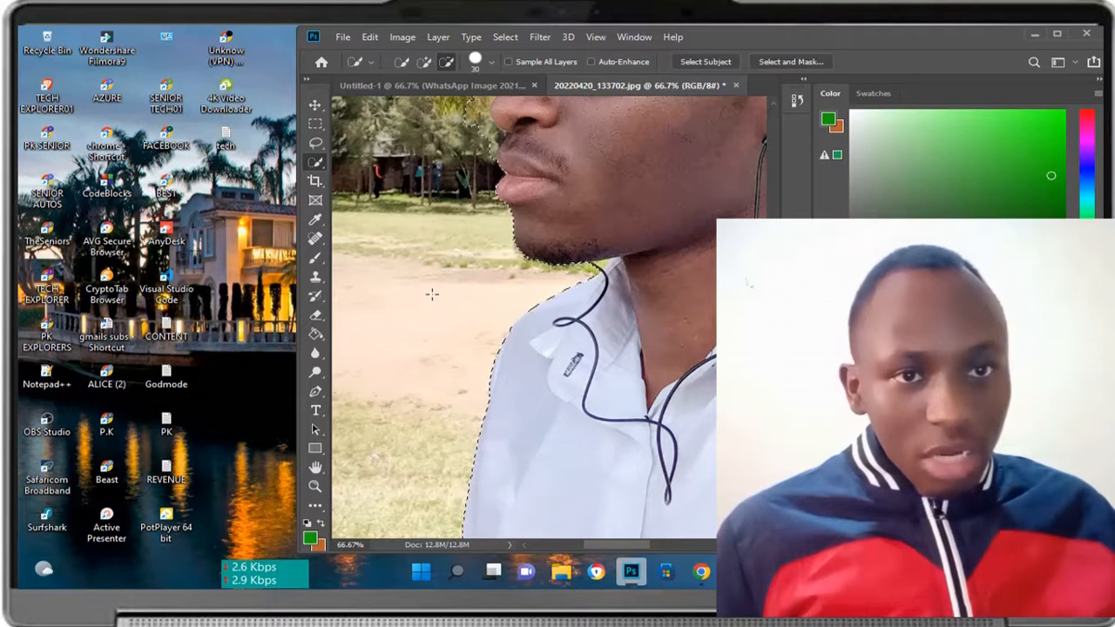
scroll(397, 275, "up", 5)
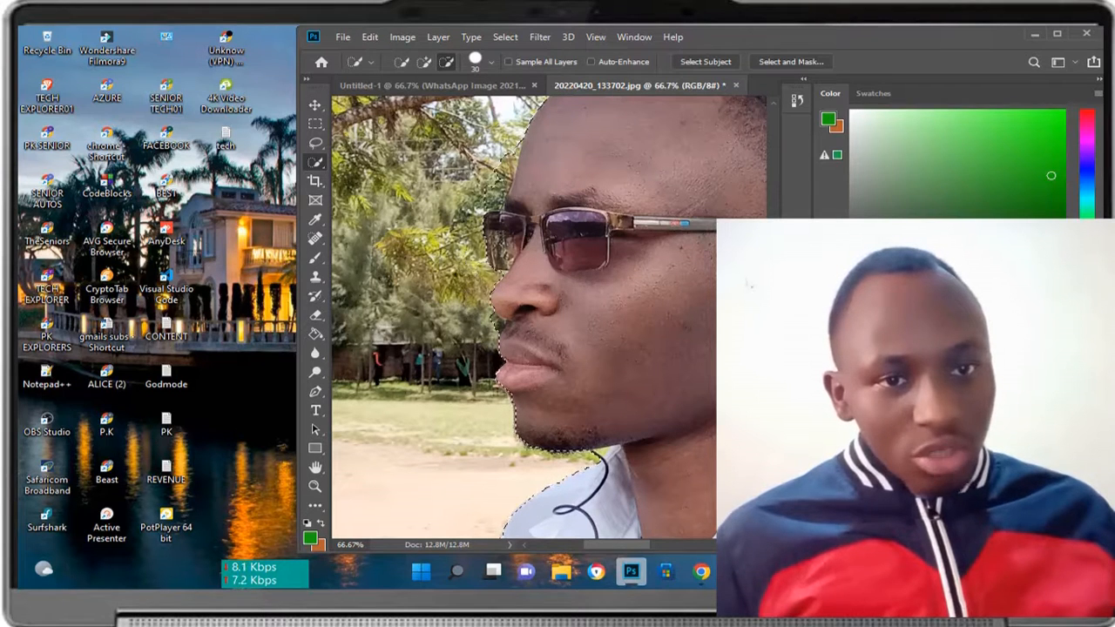
left_click(446, 62)
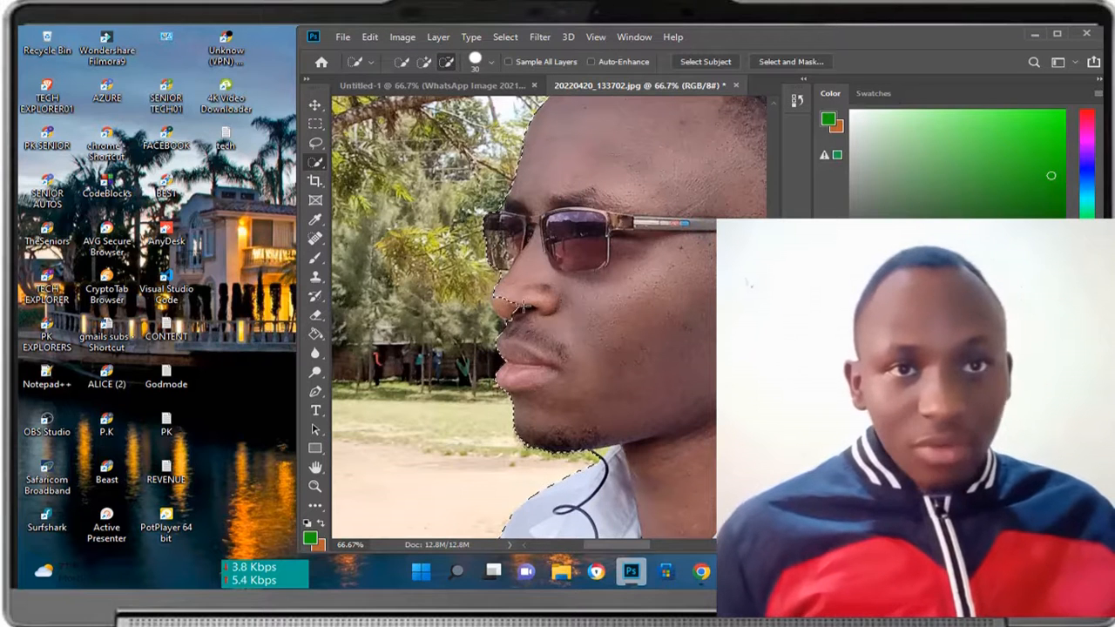
left_click(422, 62)
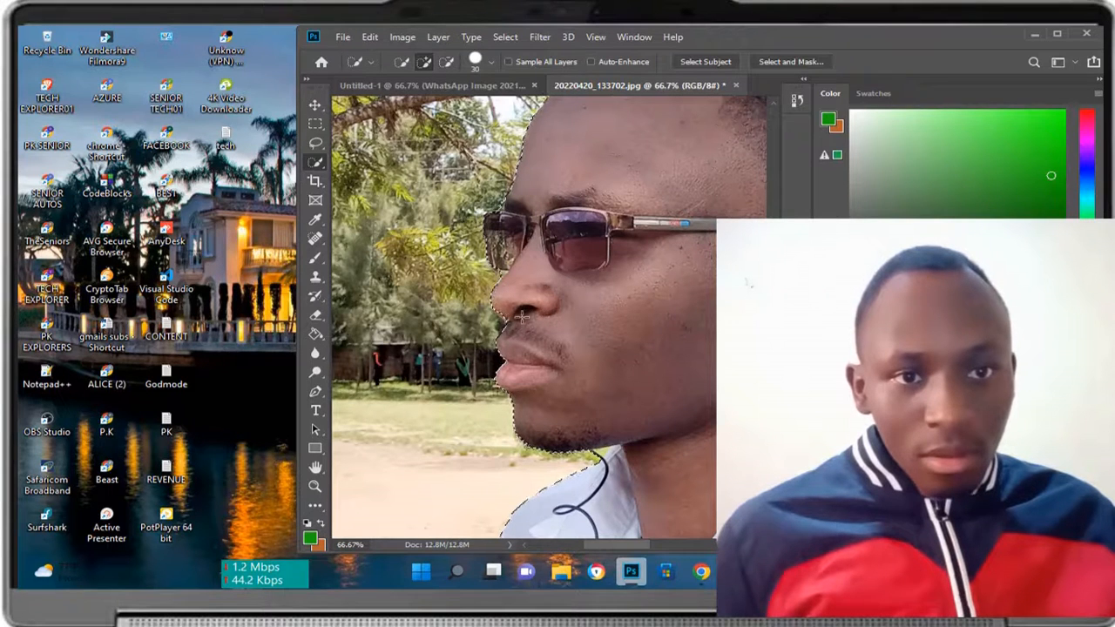
Refine the selection edge along the forehead and the top of the hair, removing the foliage above it
scroll(601, 395, "up", 5)
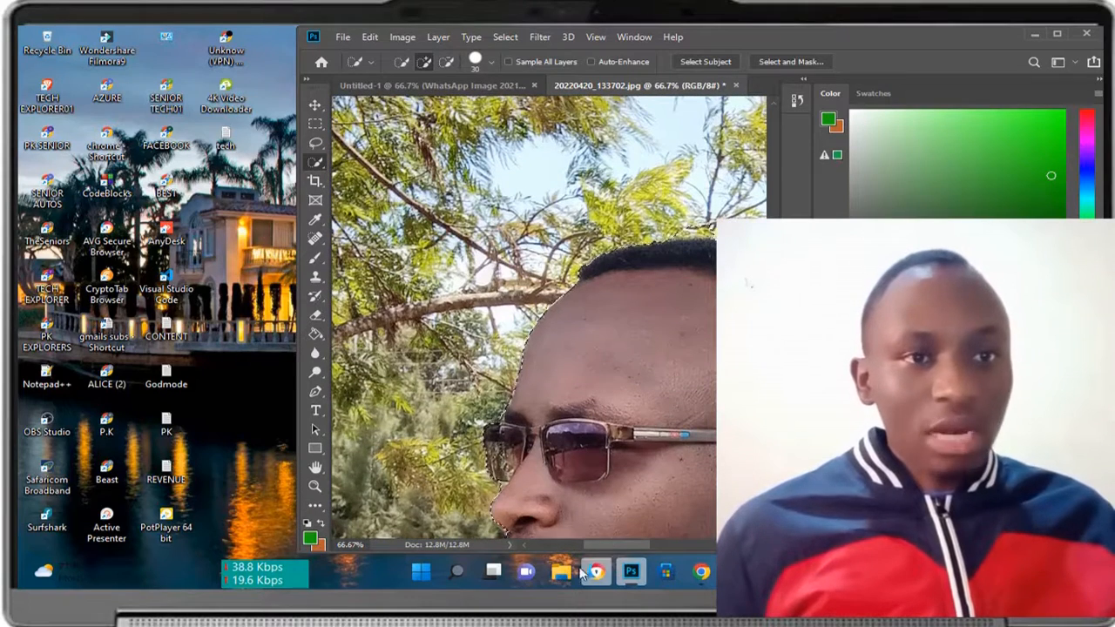
left_click_drag(611, 548, 630, 548)
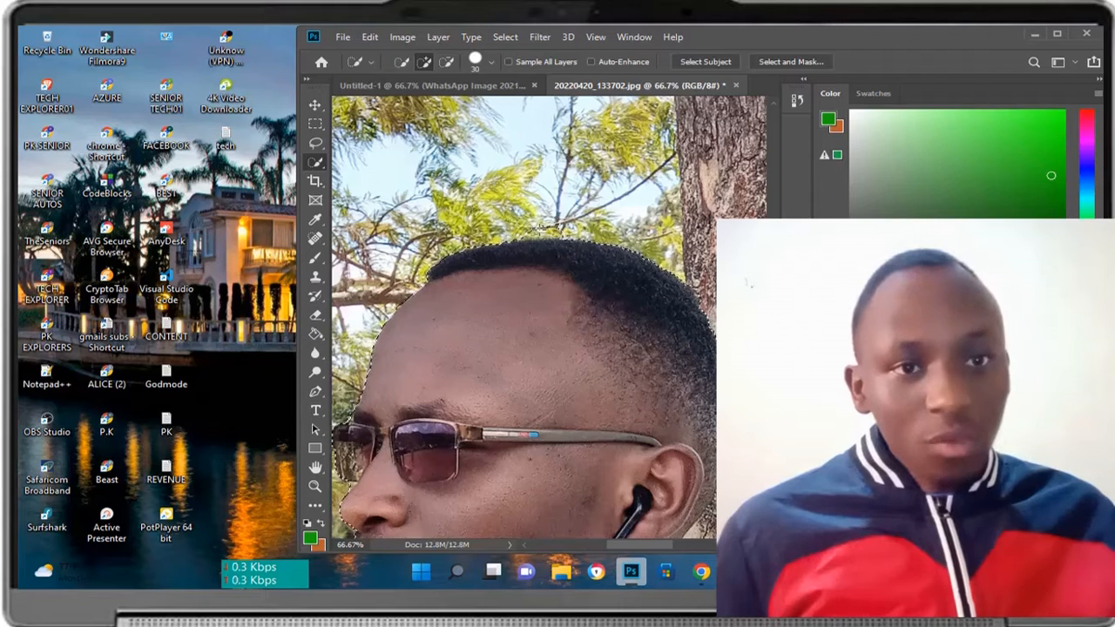
left_click(447, 61)
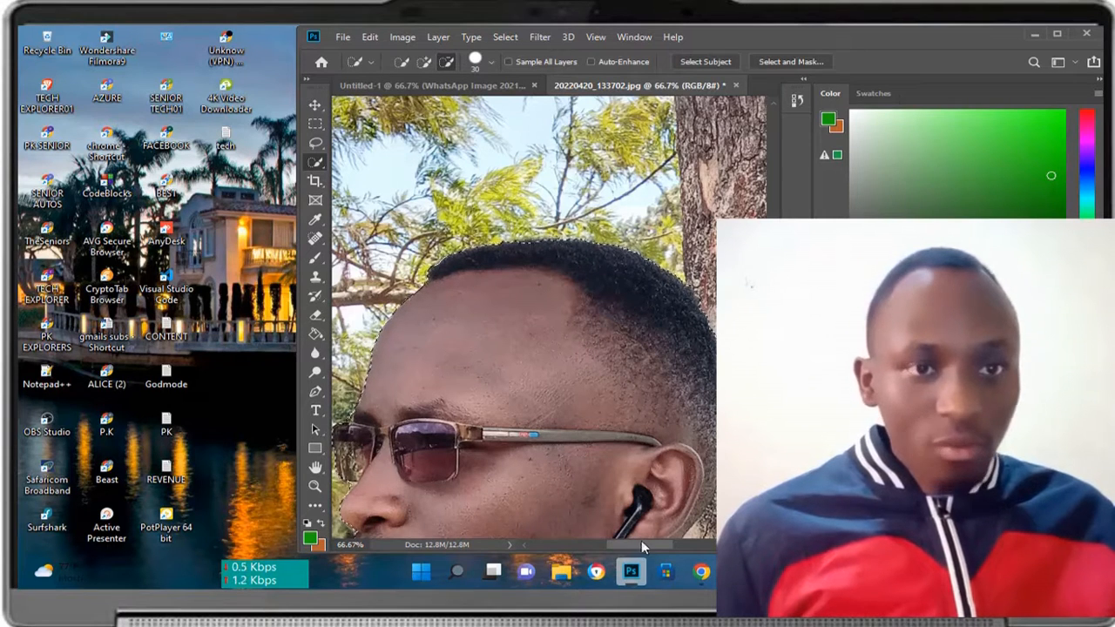
Refine the selection edge around the back of the head, the ear and the neck against the tree trunk
left_click_drag(644, 544, 661, 544)
scroll(610, 306, "down", 3)
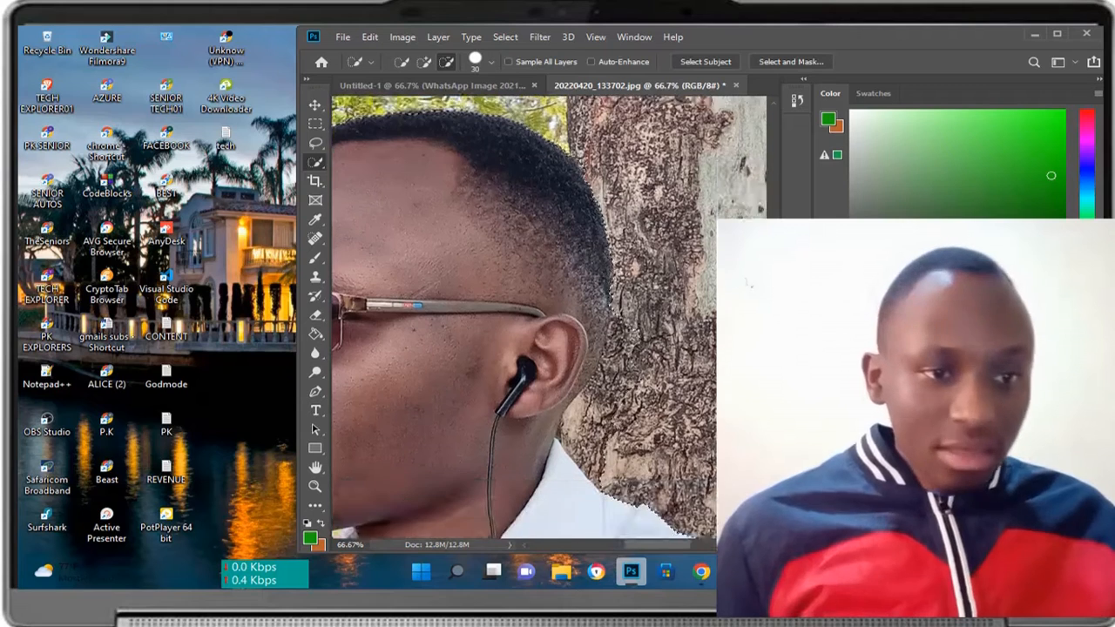
scroll(523, 314, "down", 2)
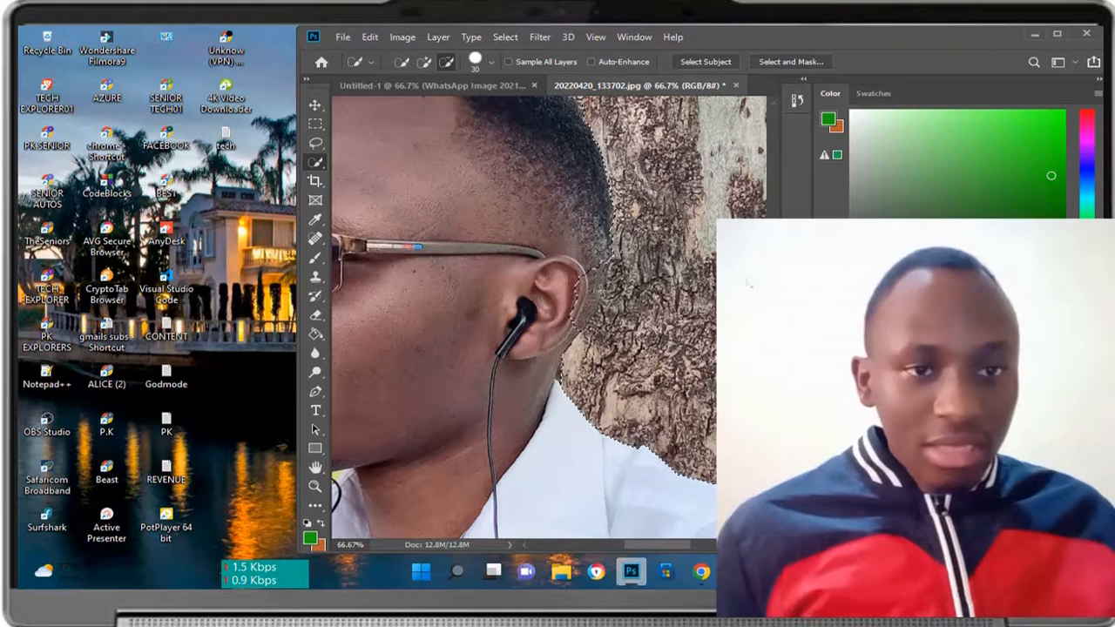
left_click(425, 61)
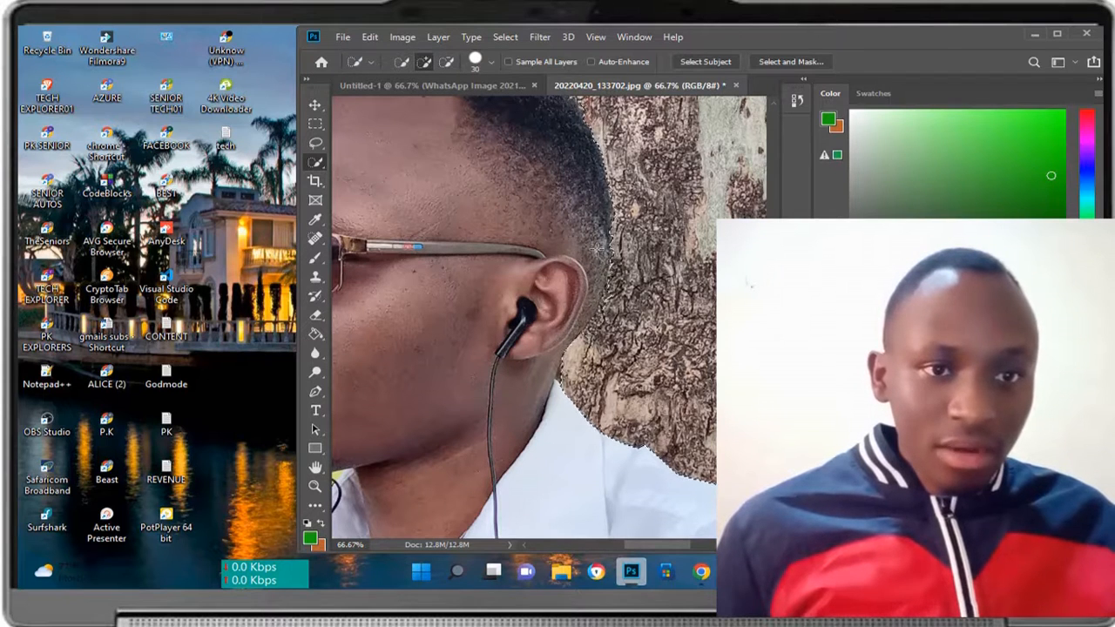
left_click(446, 62)
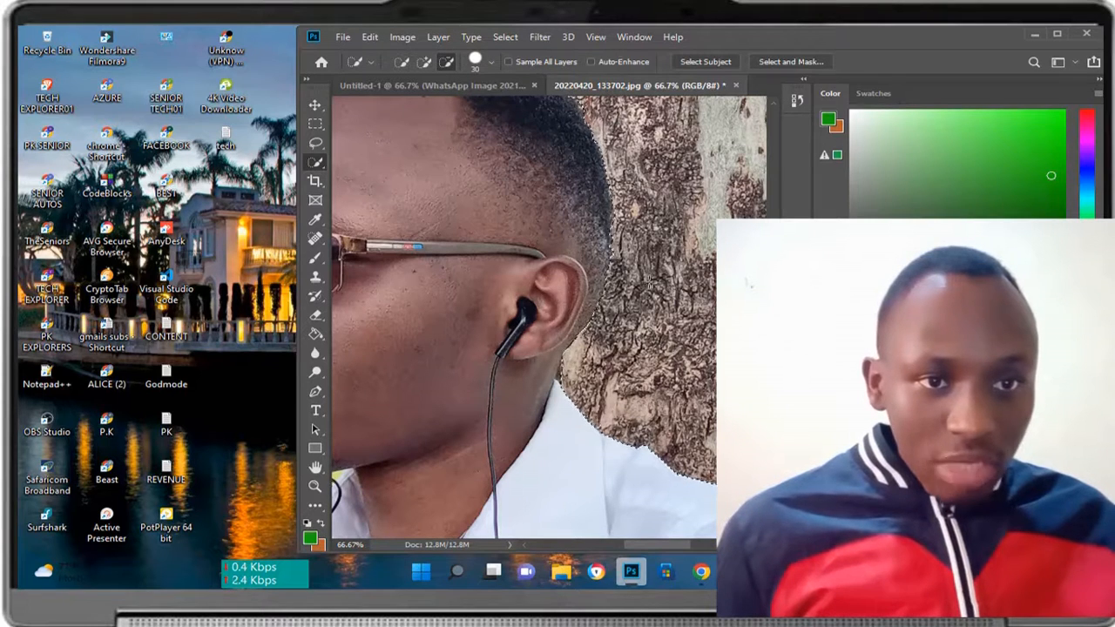
Check the selection edge along the collar and shoulder, and view the whole selected figure at 16.67%
scroll(698, 353, "down", 5)
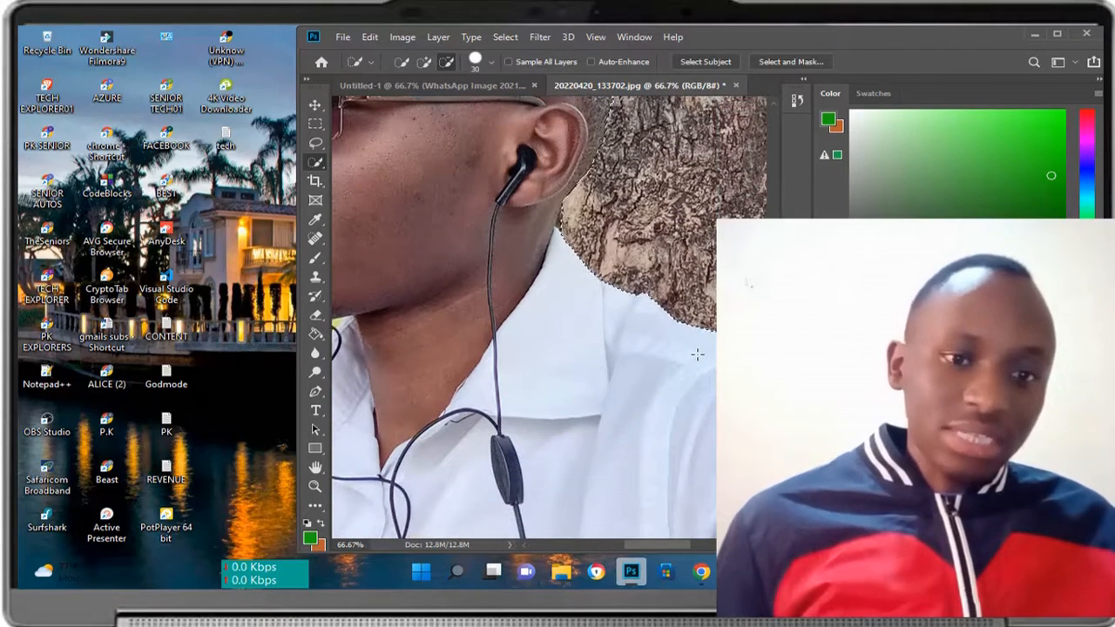
key("ctrl+minus")
key("ctrl+minus")
key("ctrl+minus")
key("ctrl+minus")
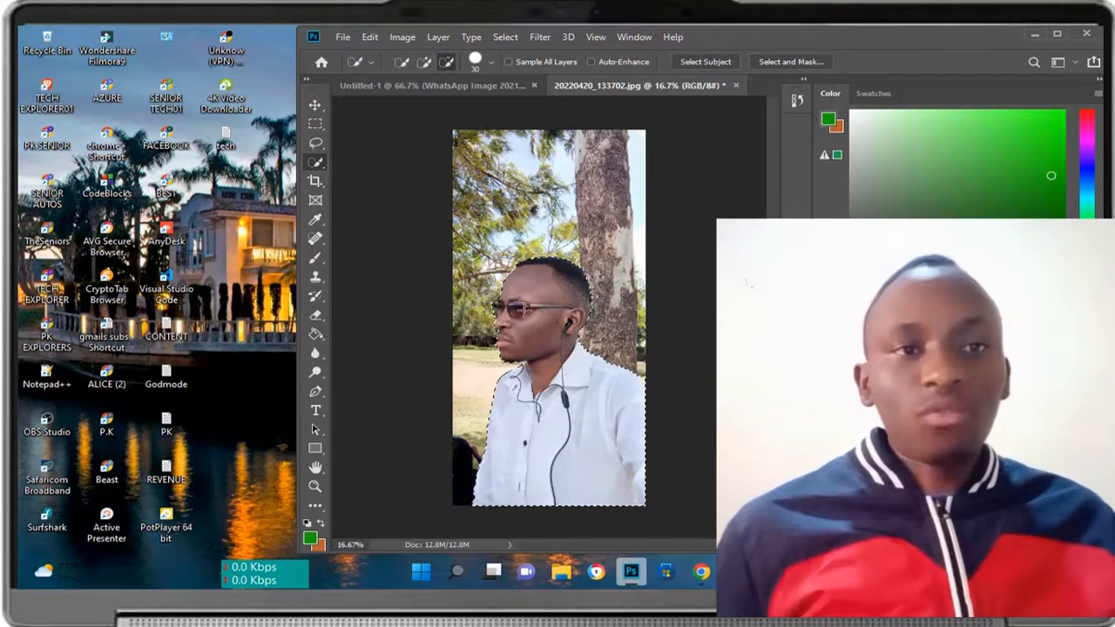
Move the selected man from the 20220420_133702.jpg photo into the light grey Untitled-1 document as a new layer
left_click(457, 83)
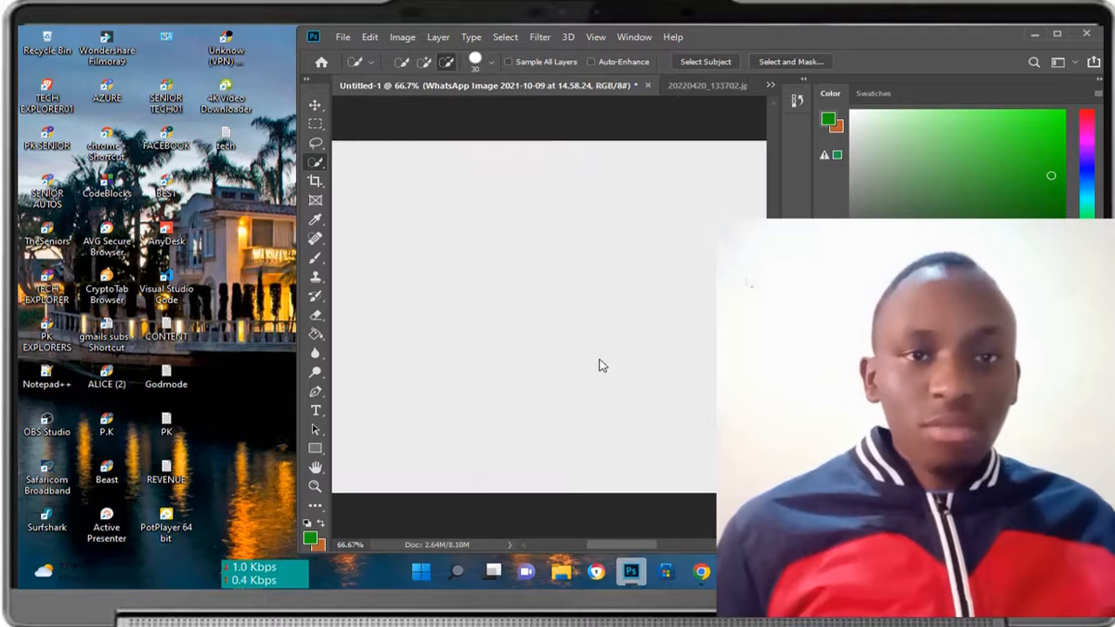
left_click(714, 86)
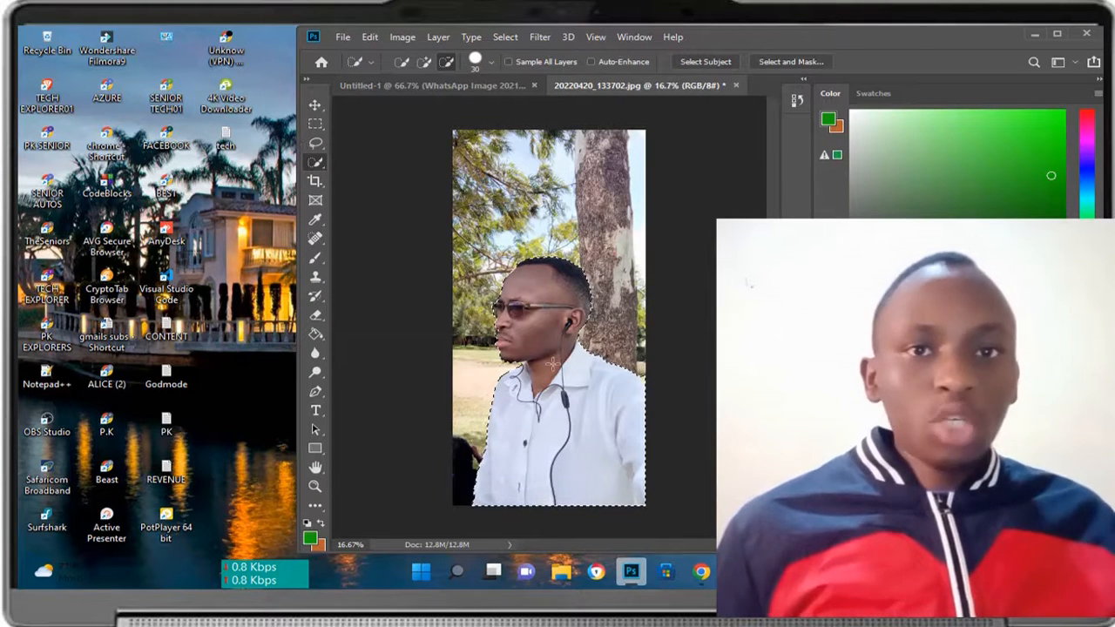
left_click(315, 105)
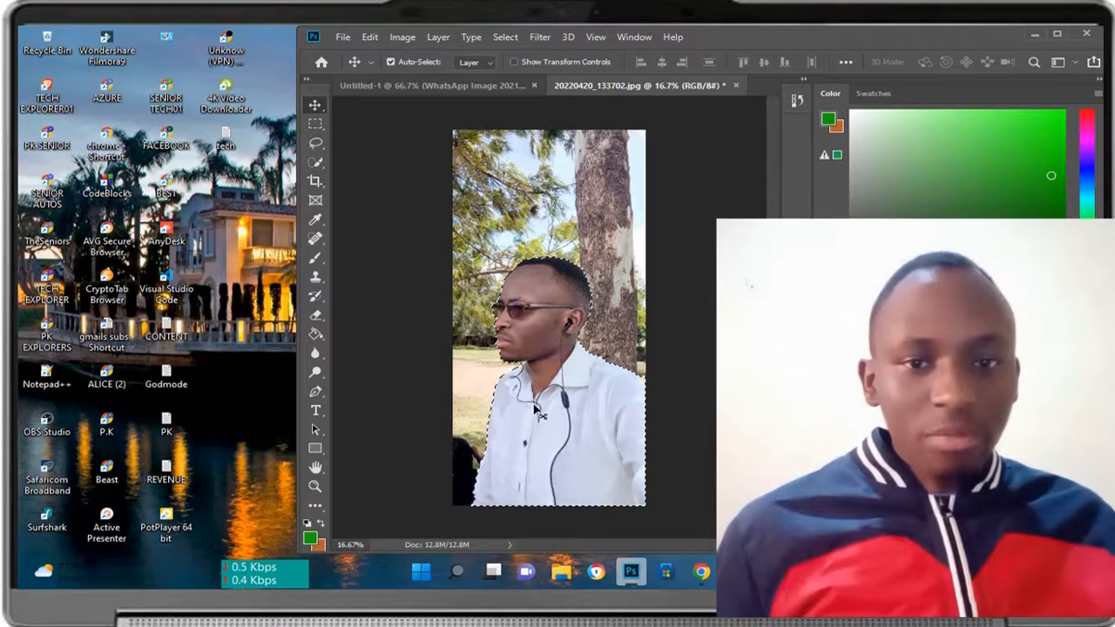
left_click_drag(536, 410, 466, 92)
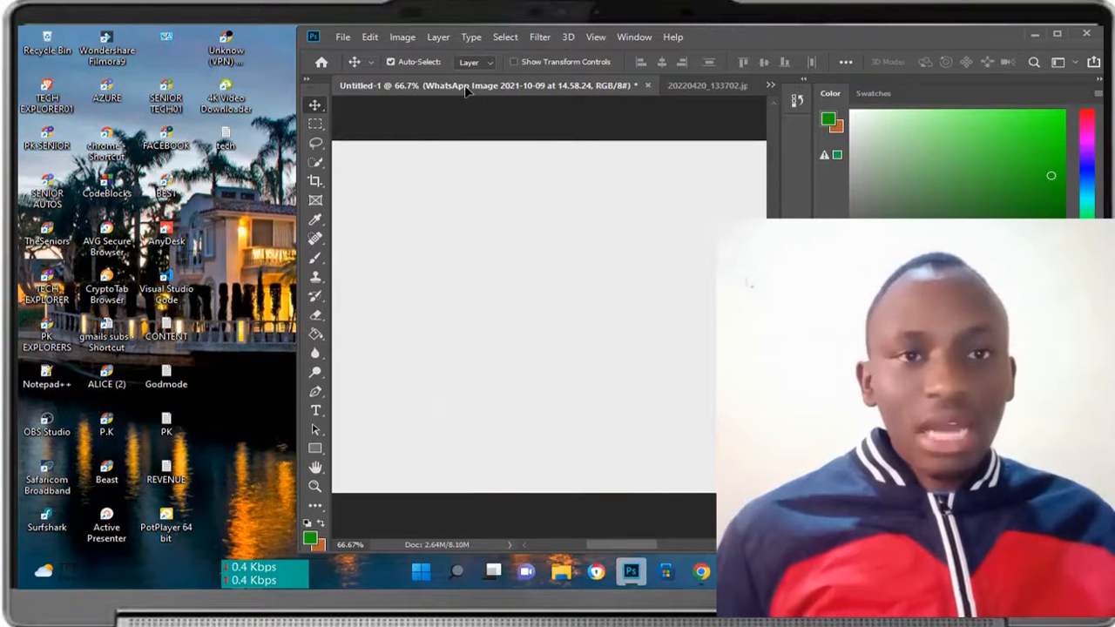
left_click_drag(466, 91, 468, 315)
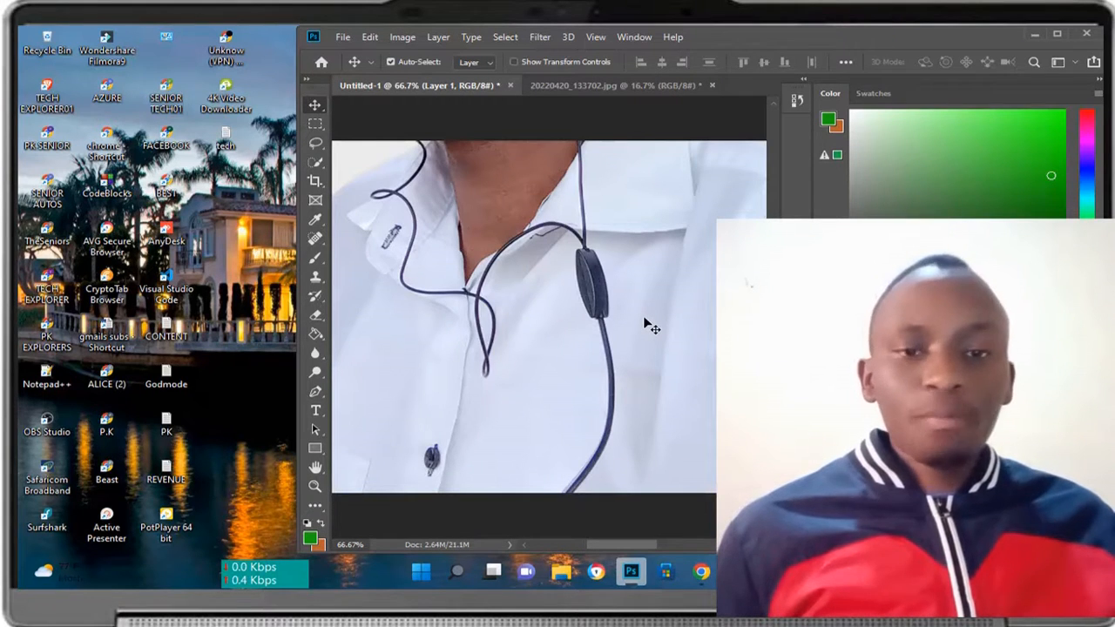
key("ctrl+minus")
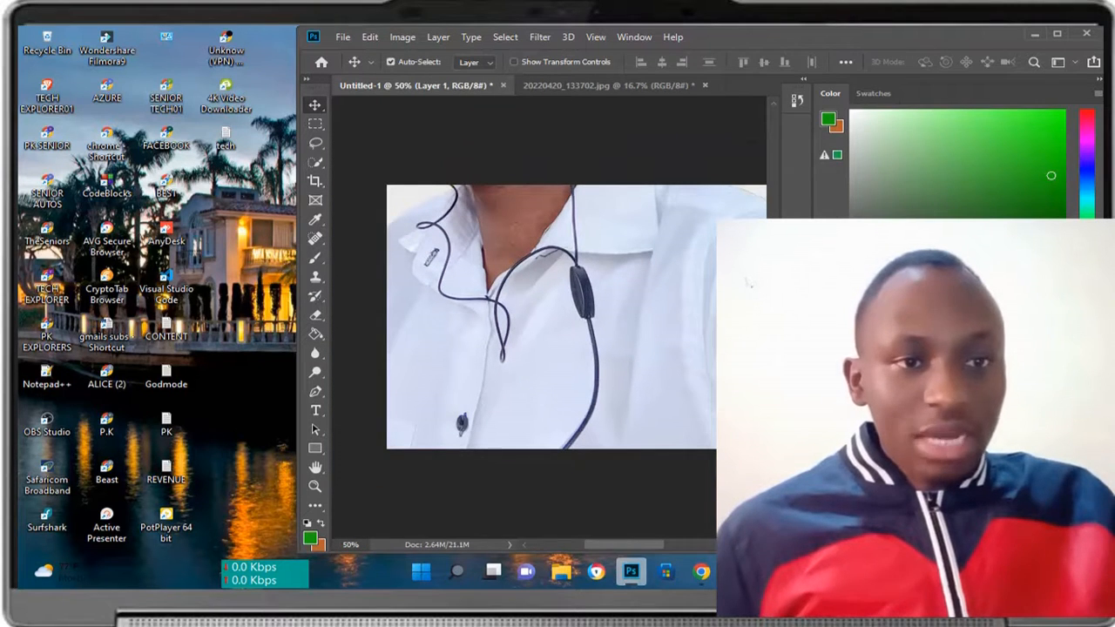
left_click(1056, 34)
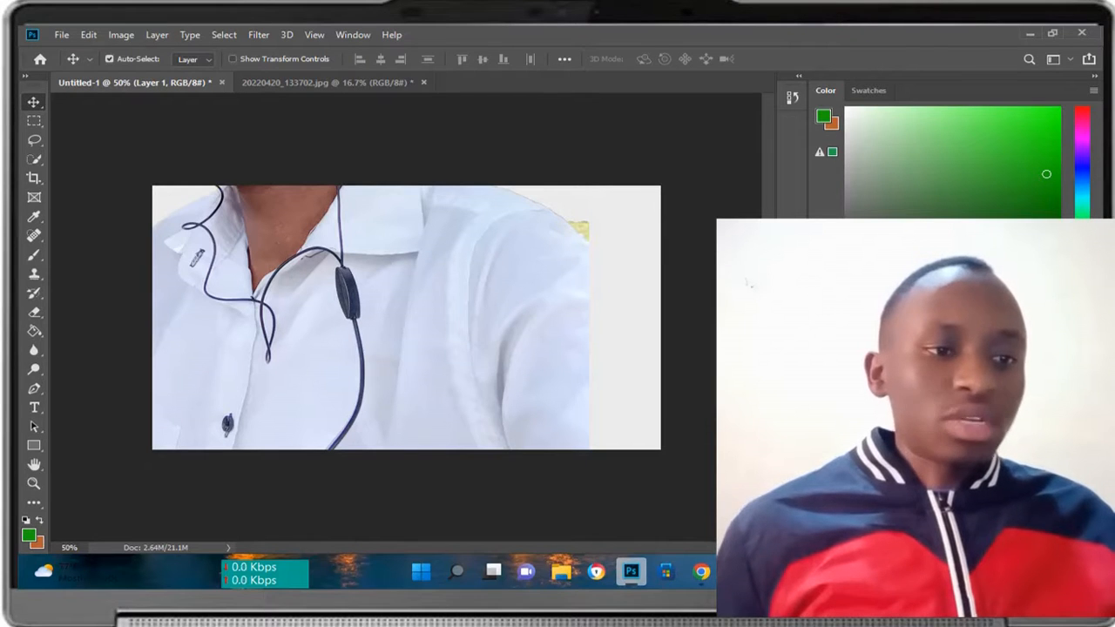
key("h")
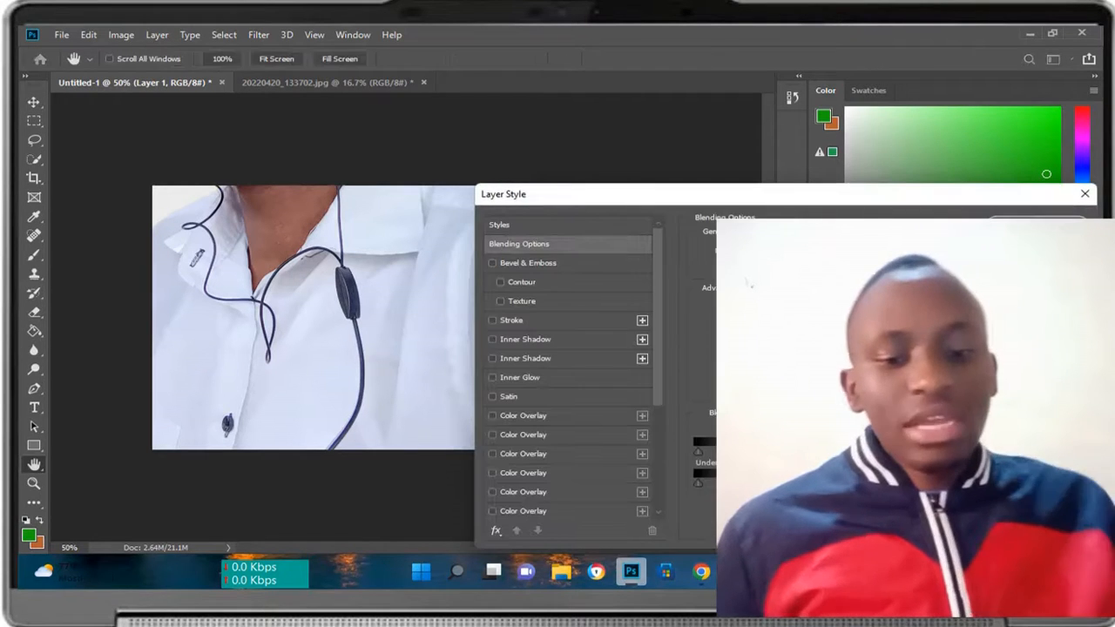
key("v")
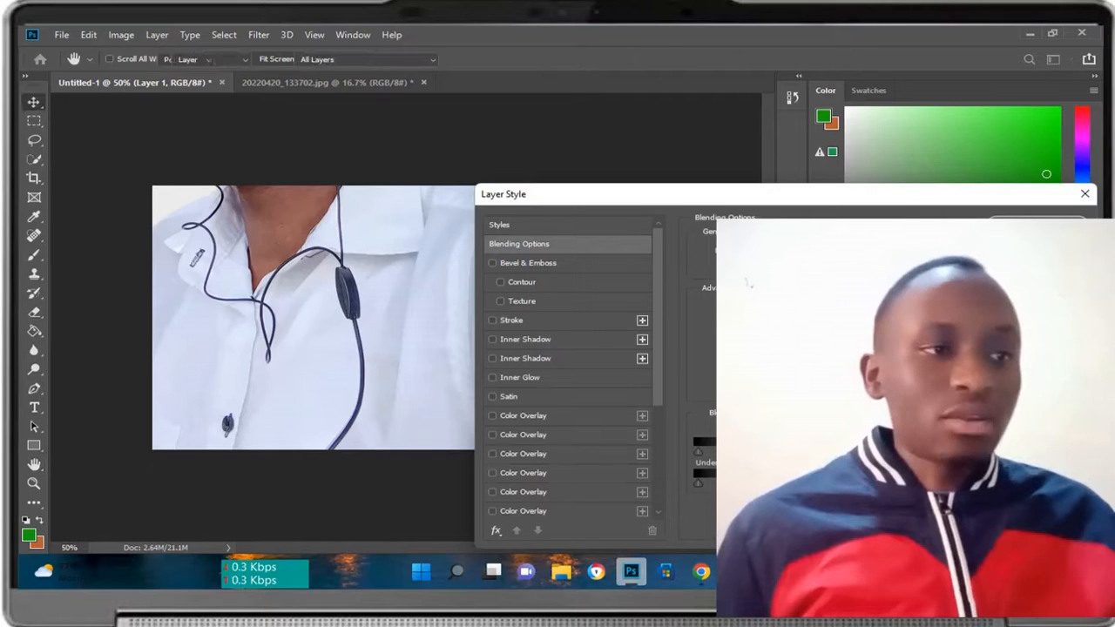
left_click(1085, 193)
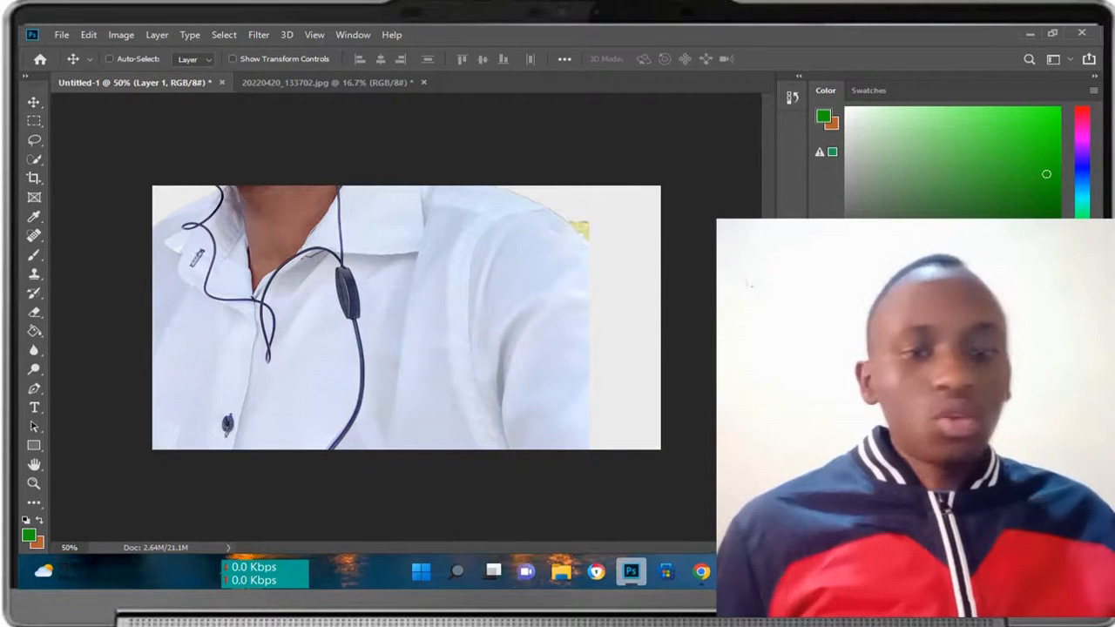
Scale the man's layer down proportionally to about 29% with Free Transform, fitting the whole figure inside the canvas
key("ctrl+t")
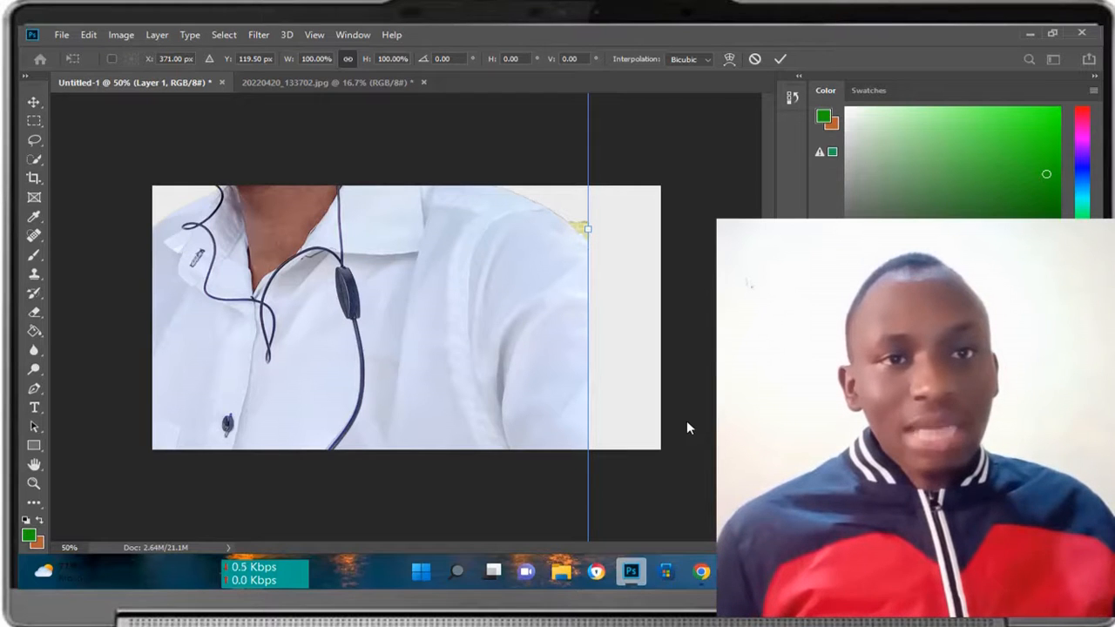
key("ctrl+minus")
key("ctrl+minus")
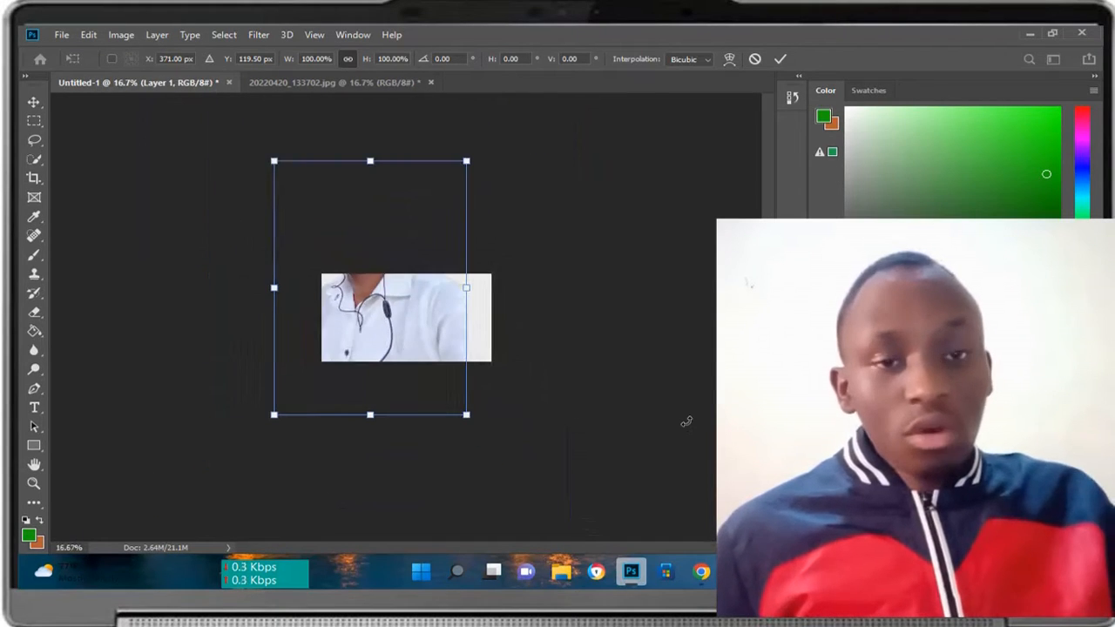
key("ctrl+minus")
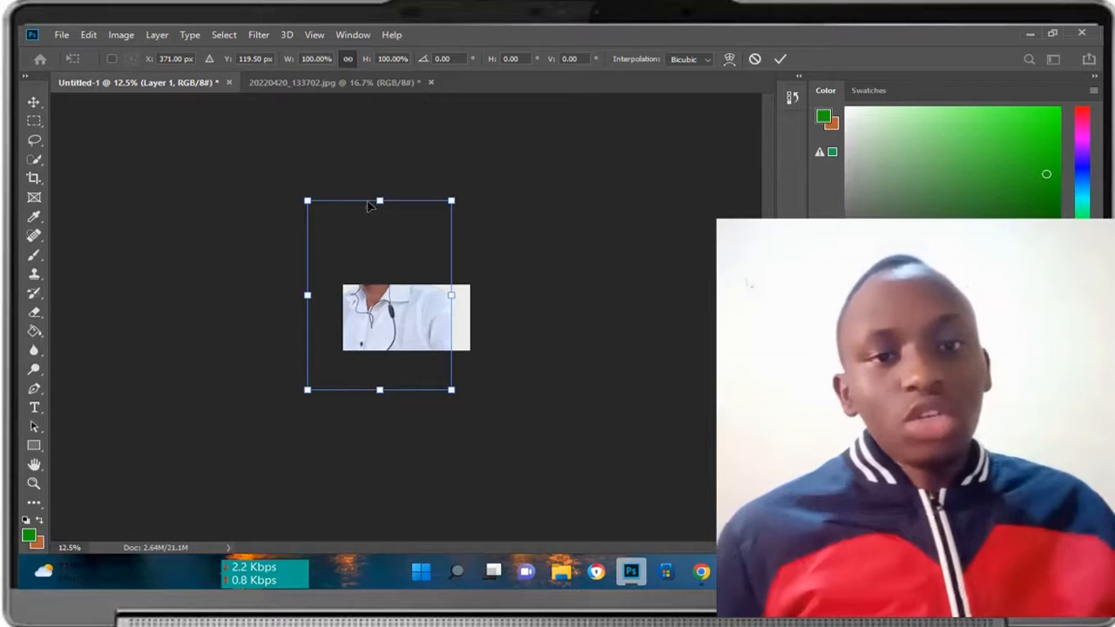
left_click_drag(379, 201, 400, 297)
key("ctrl+0")
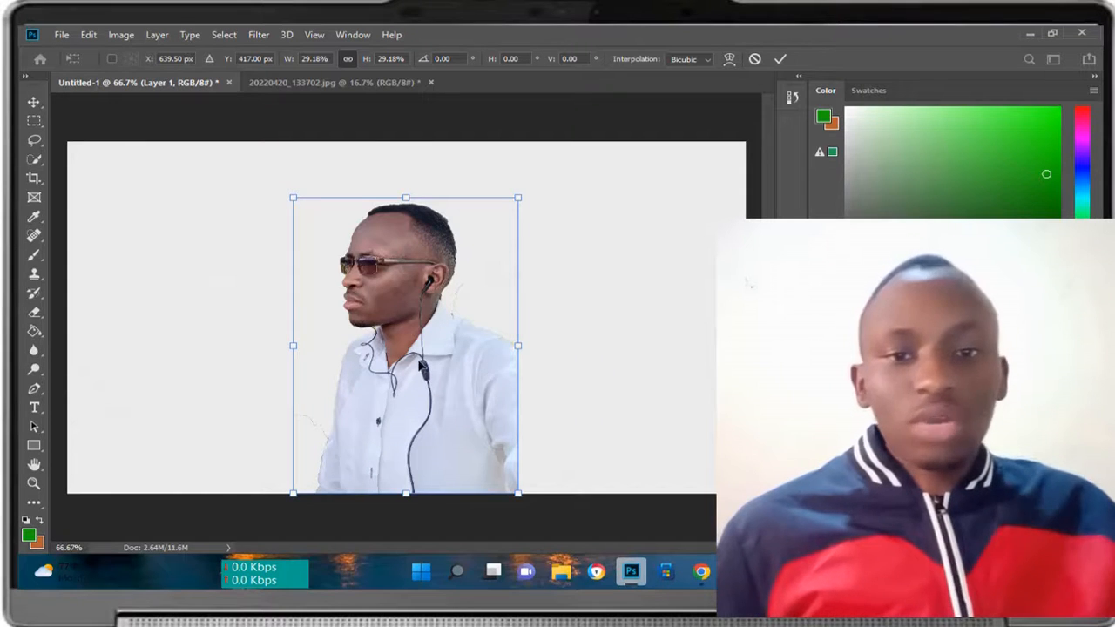
Move the man to the canvas's right edge, enlarge him to about 34.67% to fill the canvas height, and apply the transform
left_click_drag(475, 392, 642, 371)
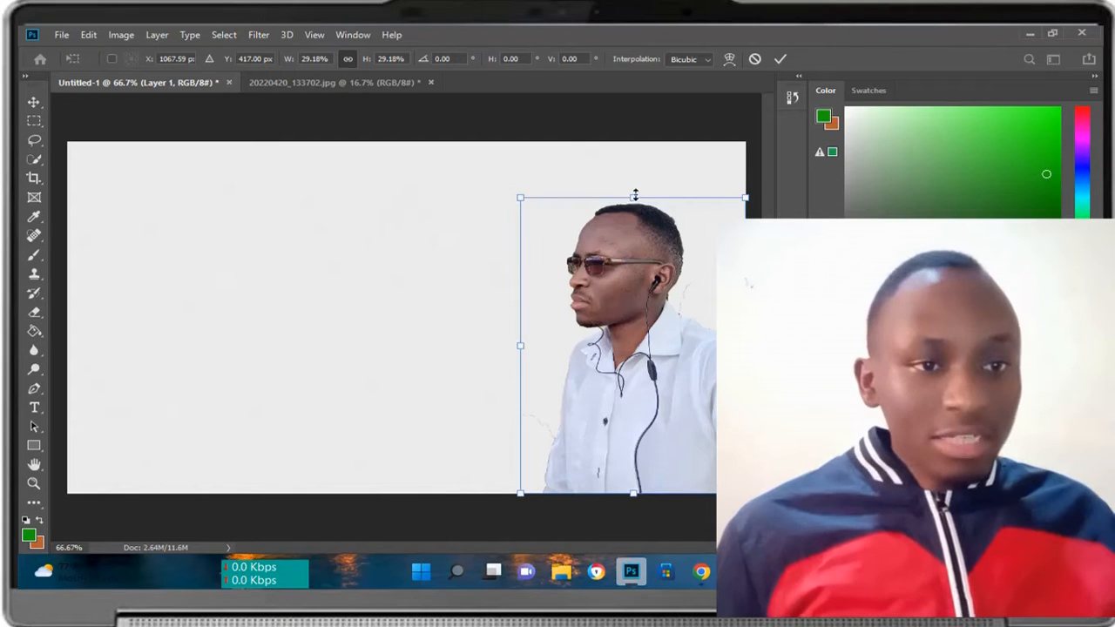
left_click_drag(621, 176, 624, 141)
left_click_drag(629, 217, 607, 238)
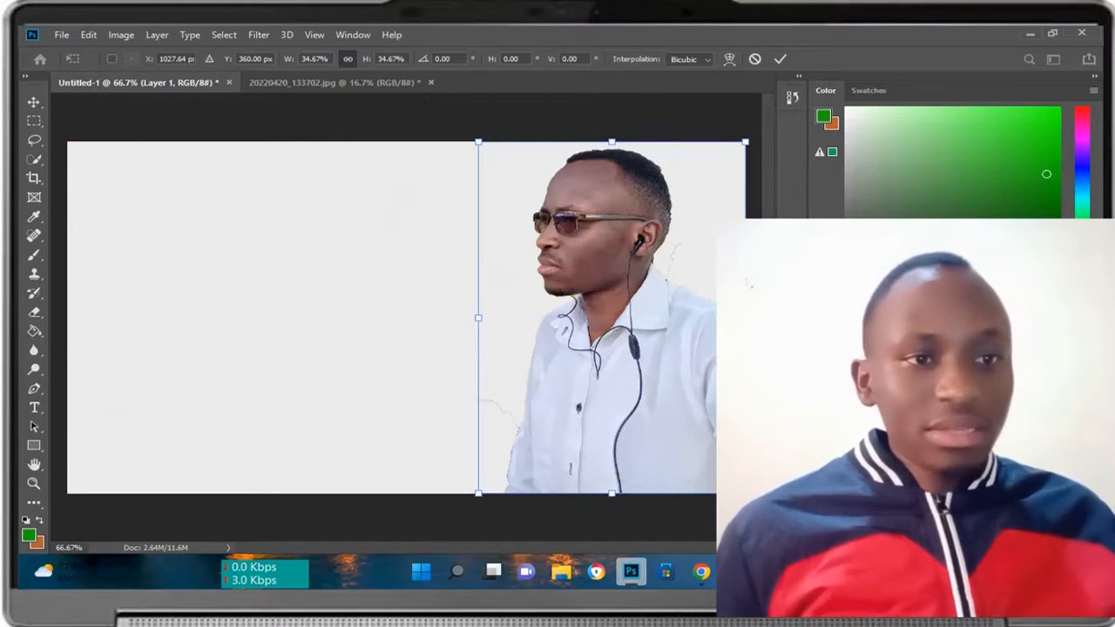
left_click(784, 59)
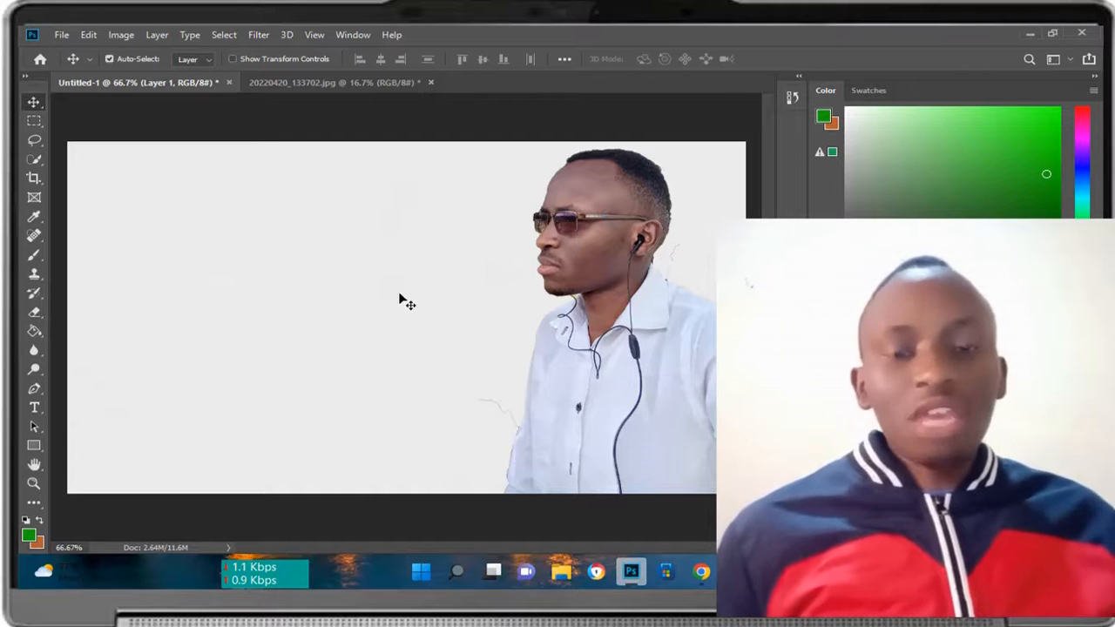
Place the original photo 20220420_133702 from Downloads as an embedded image at the left edge of the canvas
left_click(62, 35)
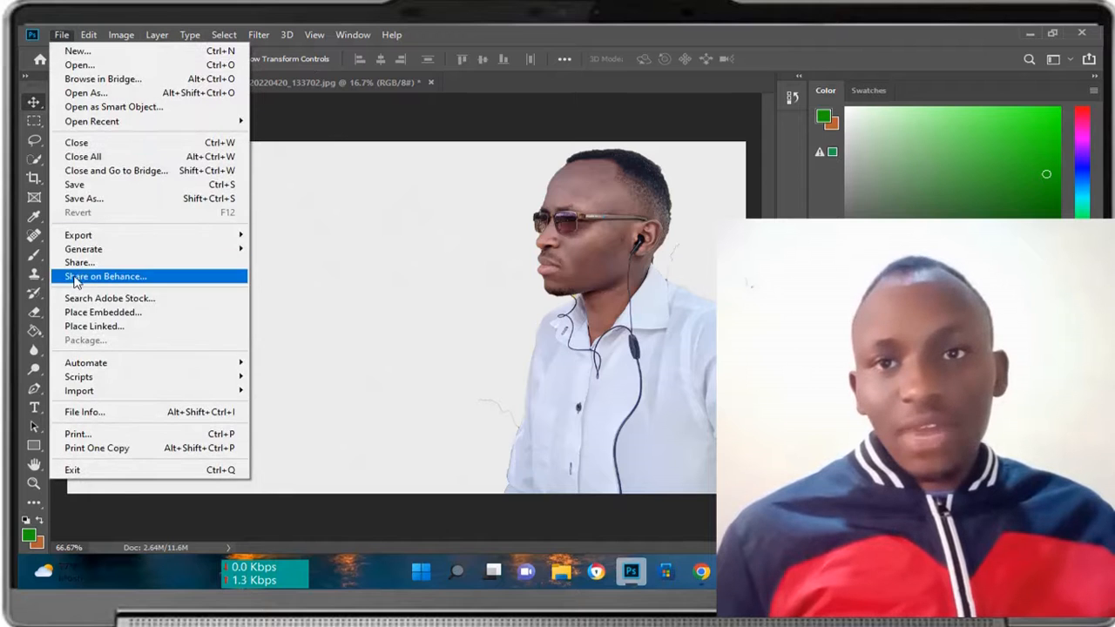
left_click(84, 313)
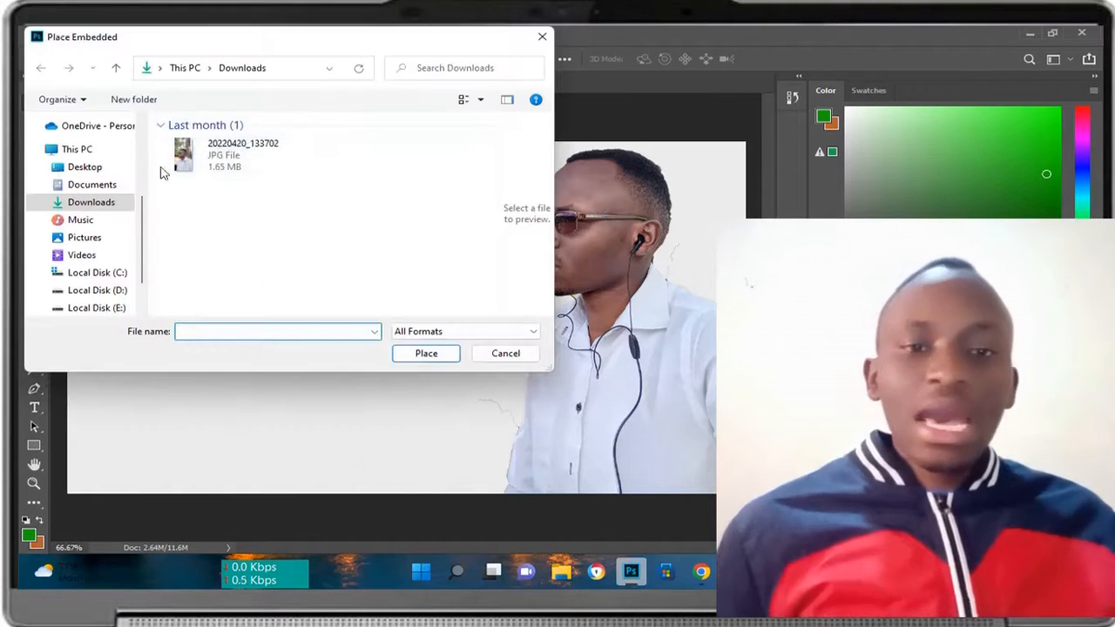
left_click(226, 164)
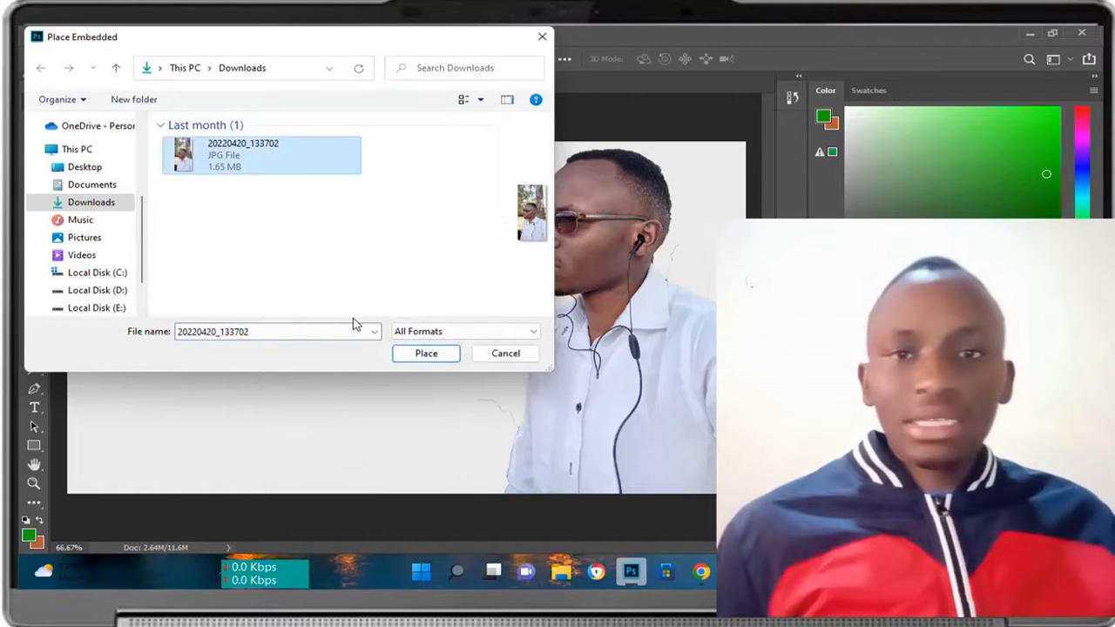
left_click(418, 353)
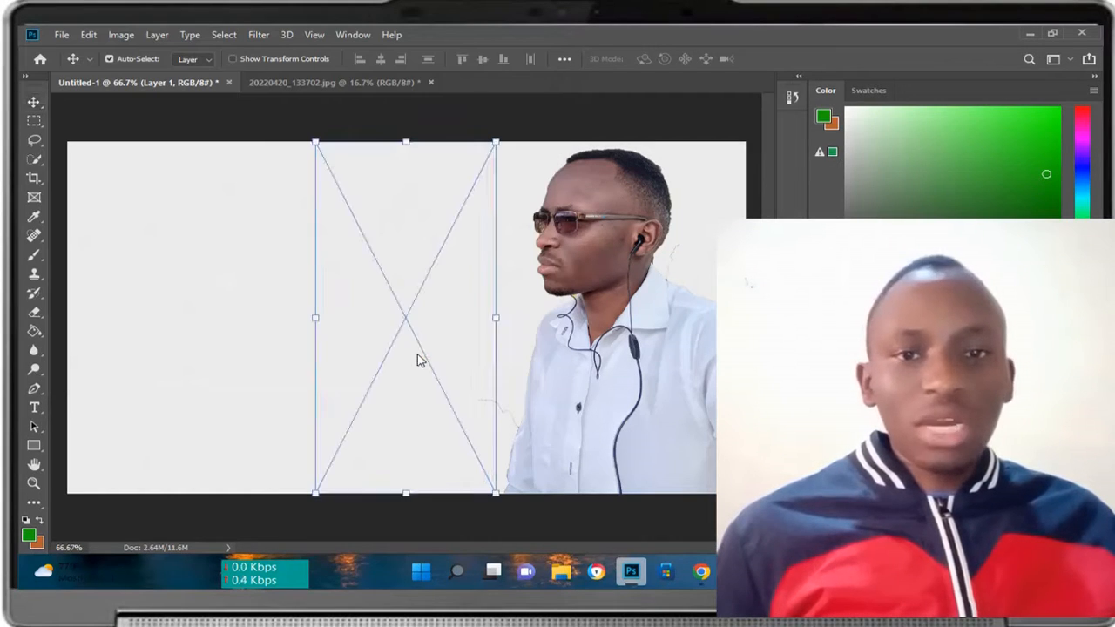
left_click_drag(382, 348, 163, 338)
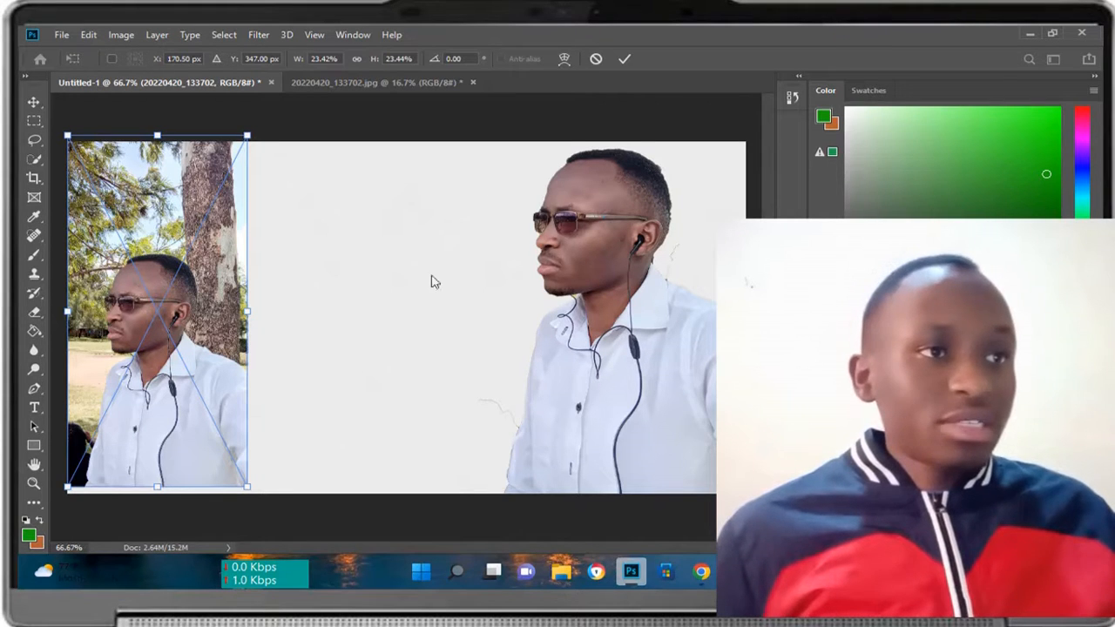
Enlarge the placed photo to about 31.4%, align it with the canvas's left and bottom edges, and apply the placement
left_click(1050, 33)
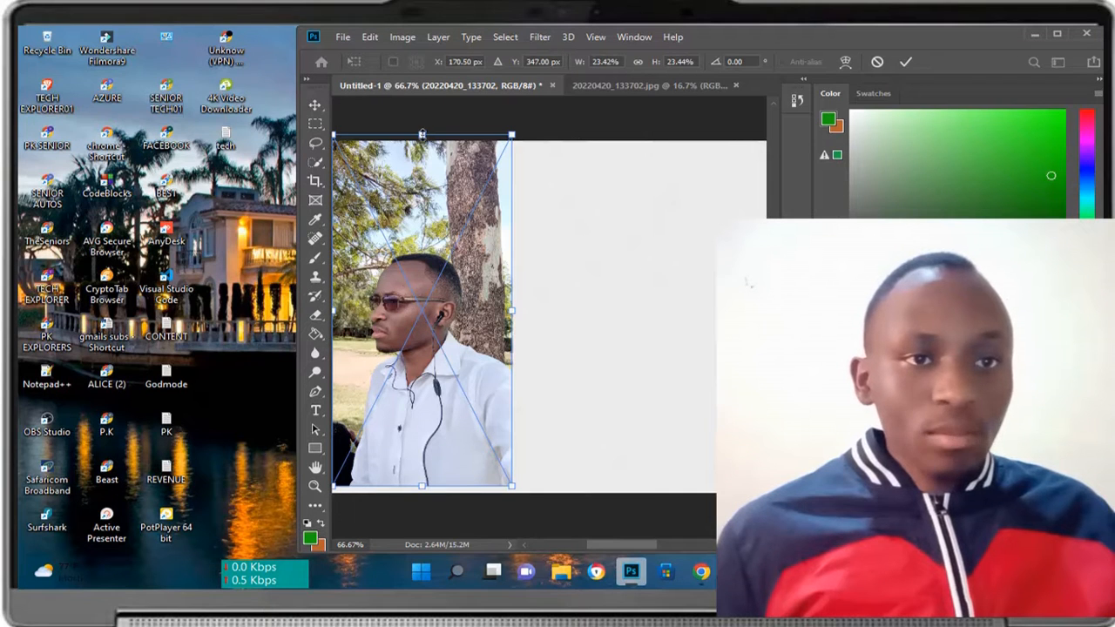
left_click_drag(421, 133, 422, 140)
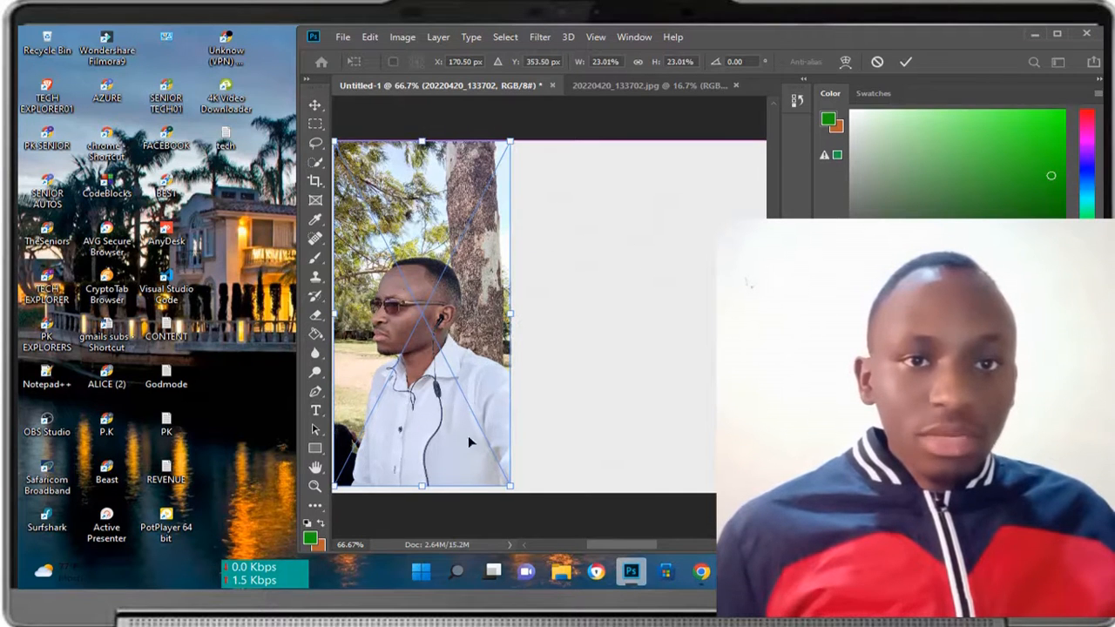
left_click_drag(422, 486, 422, 494)
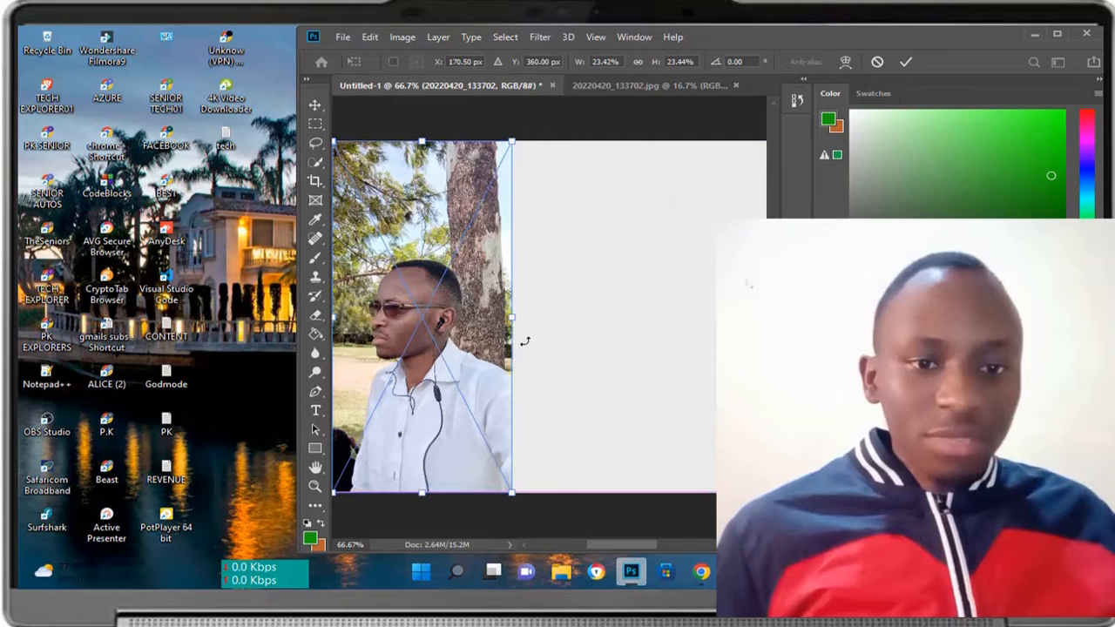
left_click_drag(512, 320, 547, 318)
left_click_drag(456, 373, 466, 332)
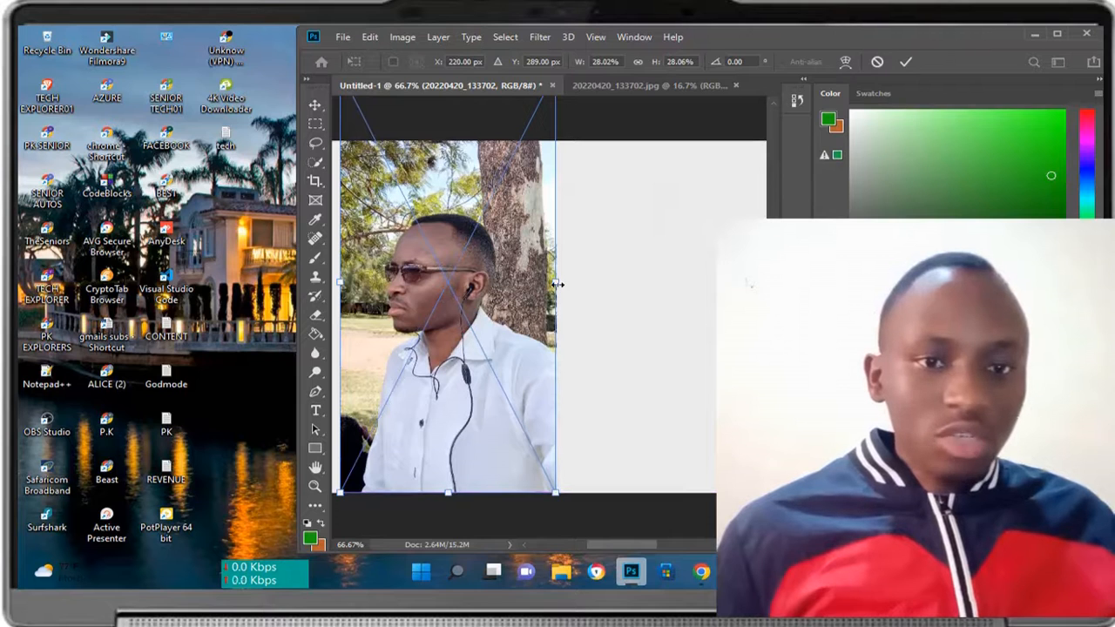
left_click_drag(560, 281, 573, 280)
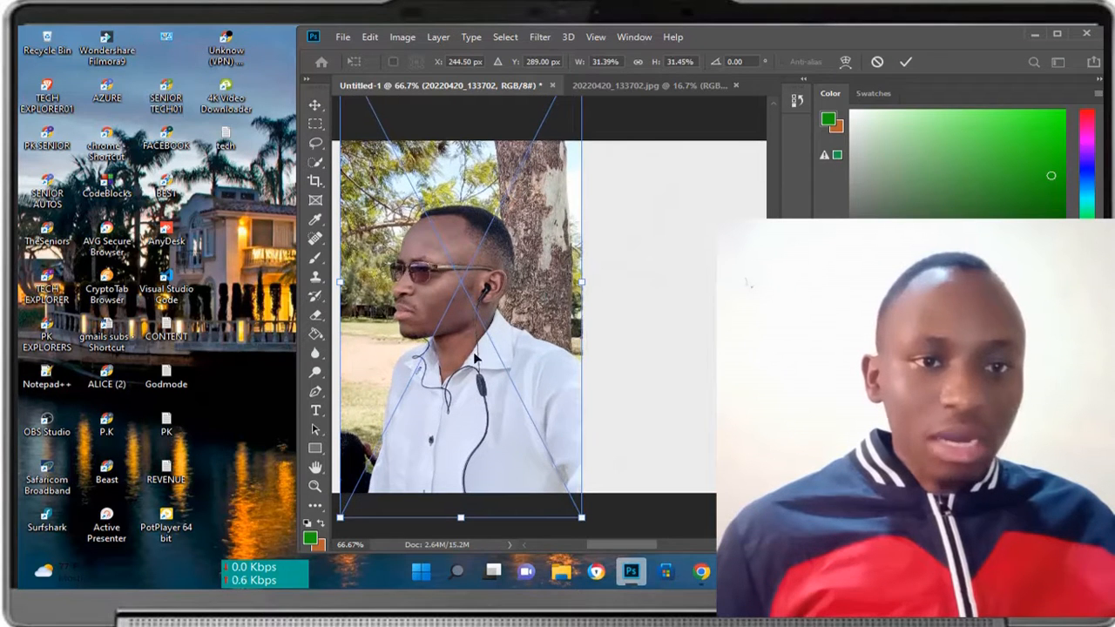
left_click_drag(475, 357, 462, 331)
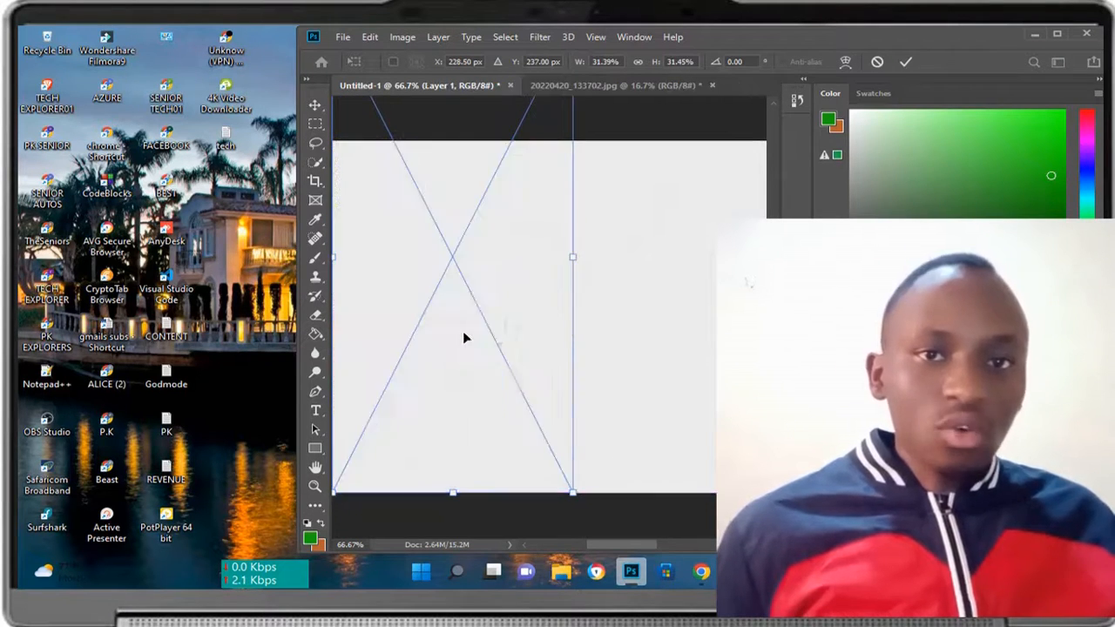
left_click(1055, 35)
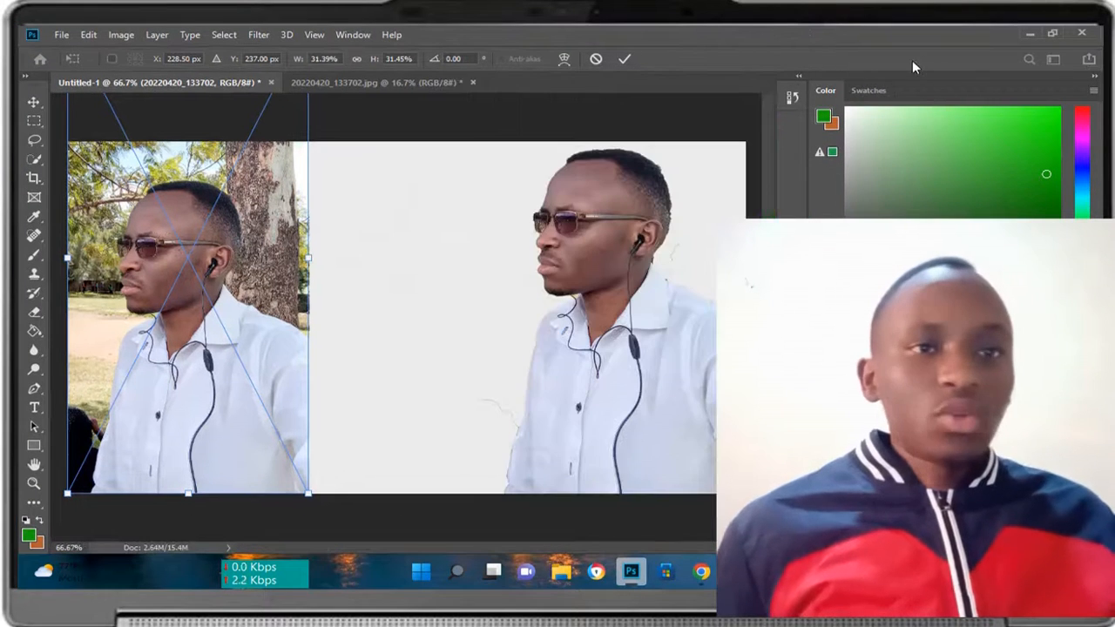
left_click(624, 59)
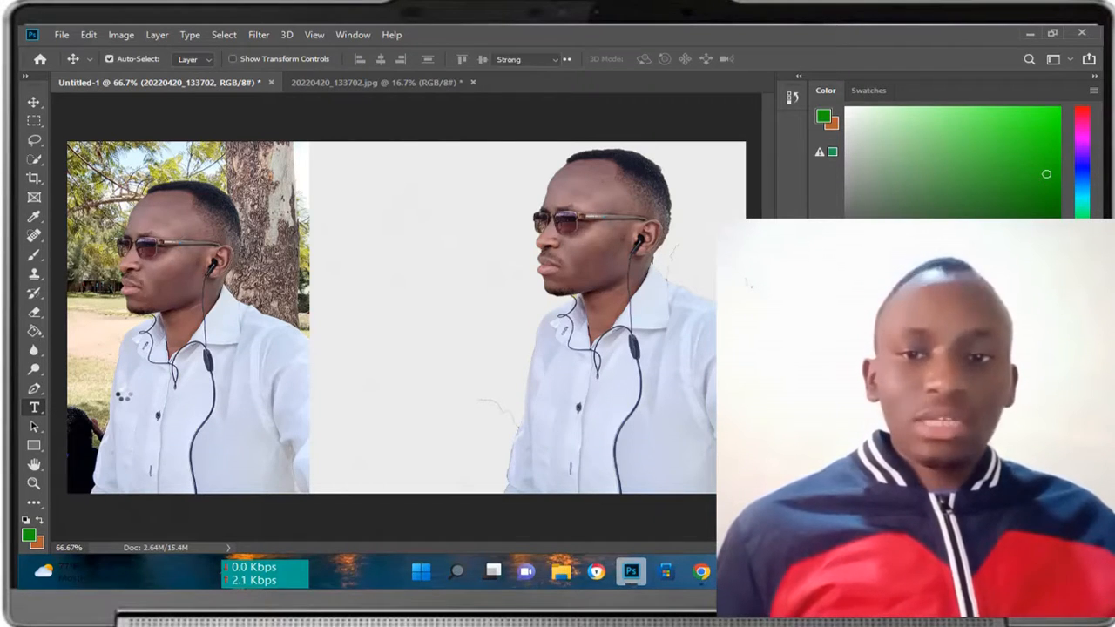
Add the horizontal text TECH in green 120 pt Calibri Bold between the original photo and the cut-out man, and commit it
left_click(34, 408)
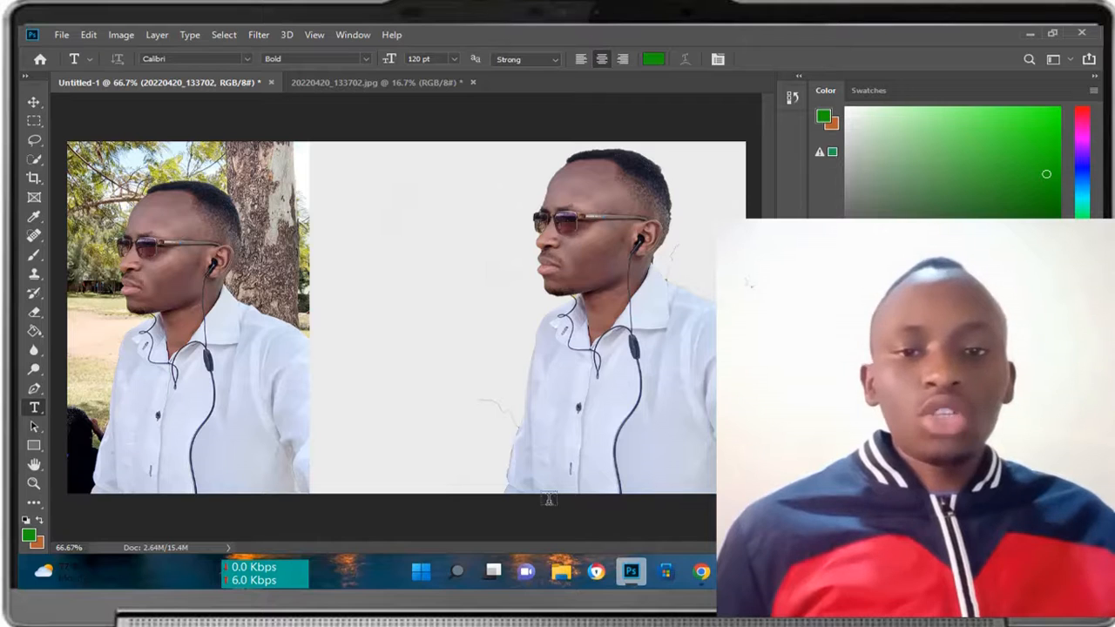
right_click(44, 413)
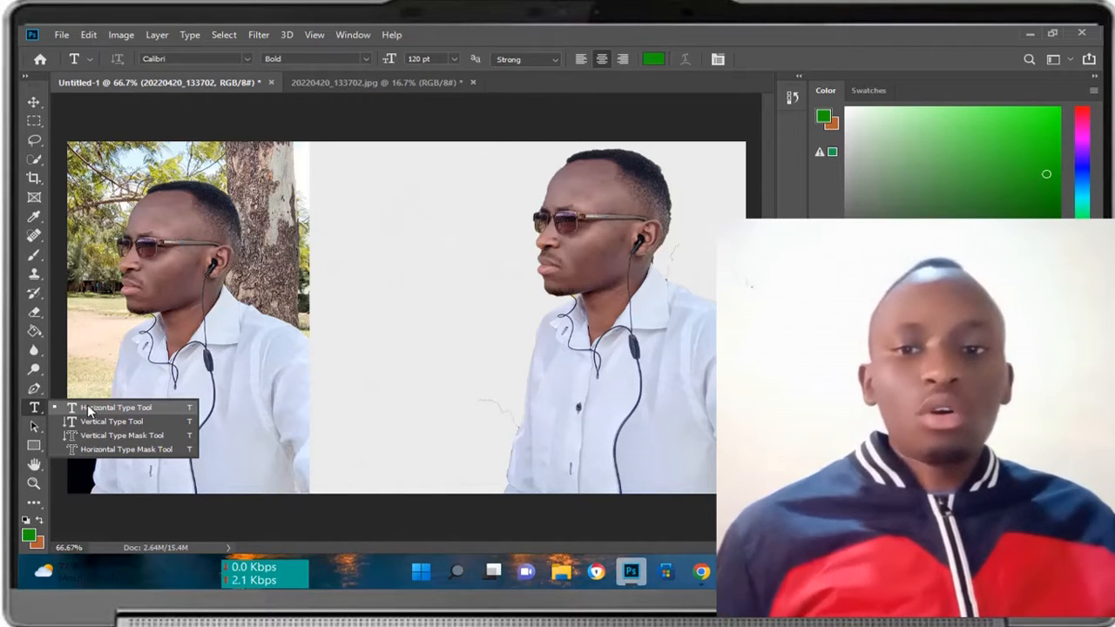
left_click(87, 411)
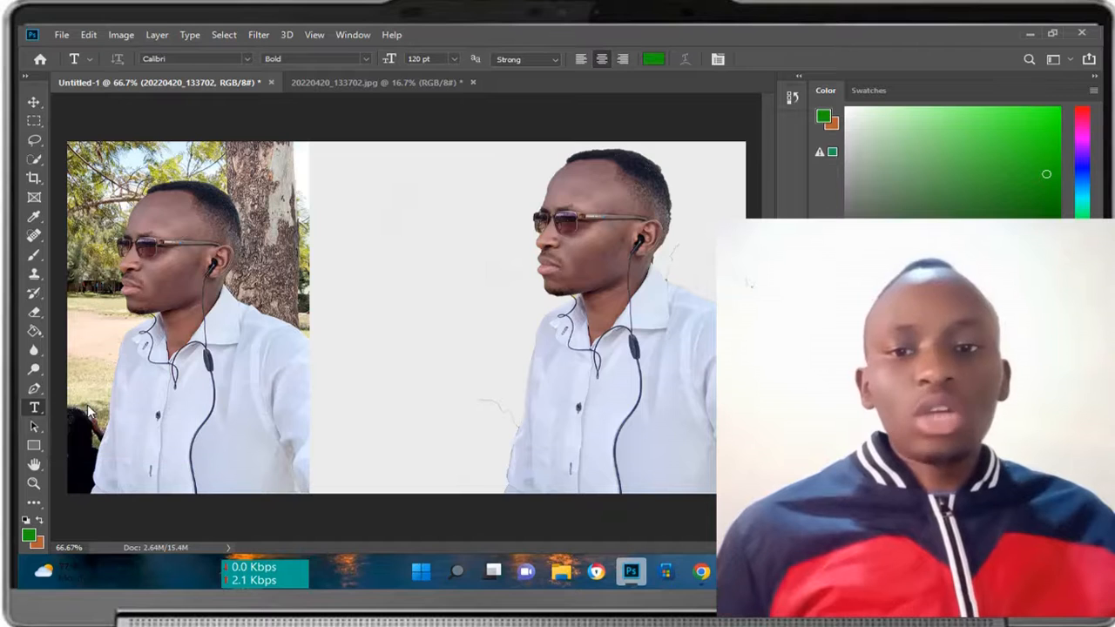
left_click(345, 182)
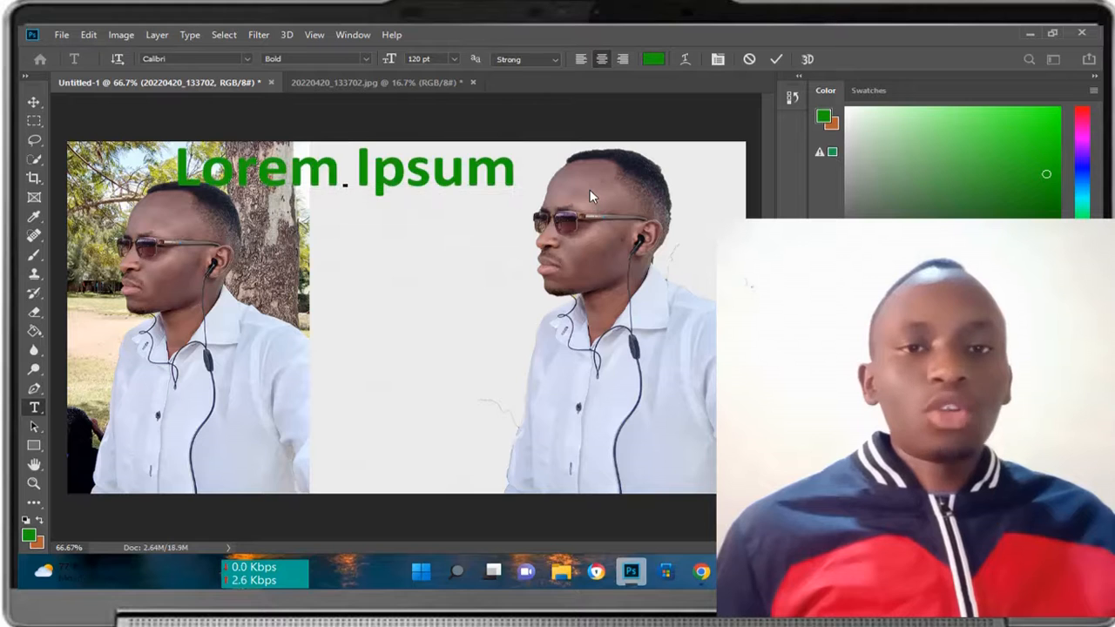
key("BackSpace")
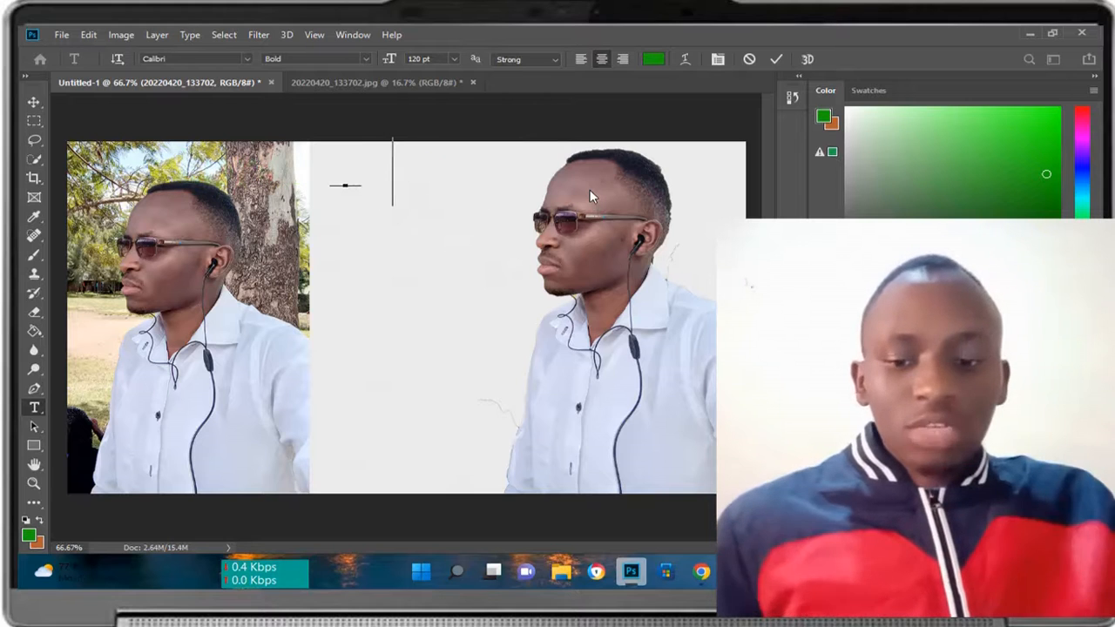
type("TECH")
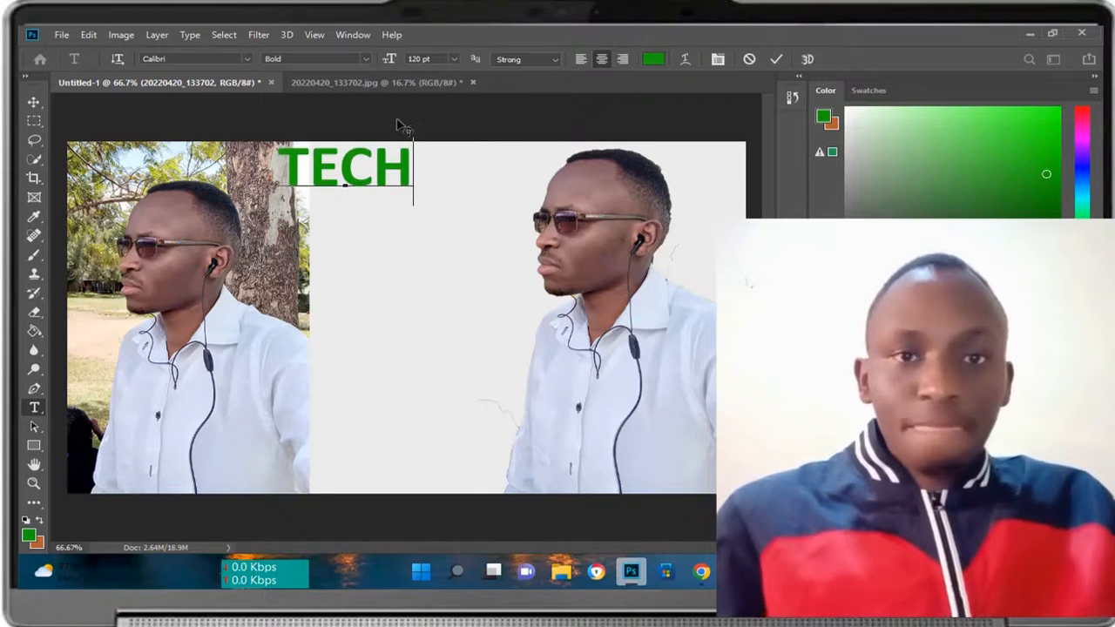
left_click_drag(391, 131, 460, 146)
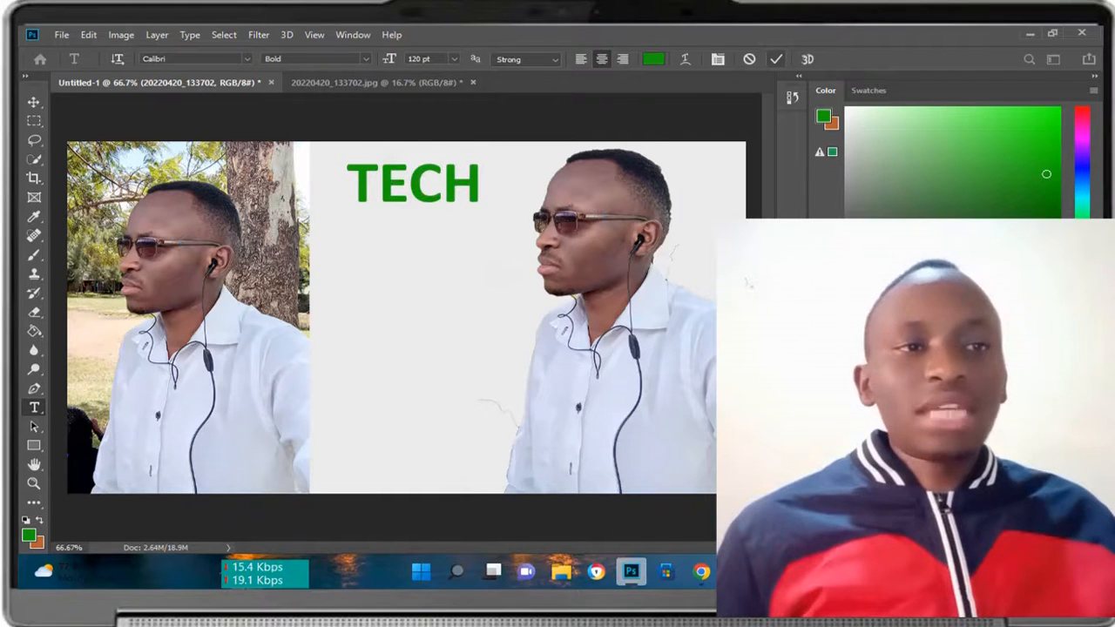
key("ctrl+Return")
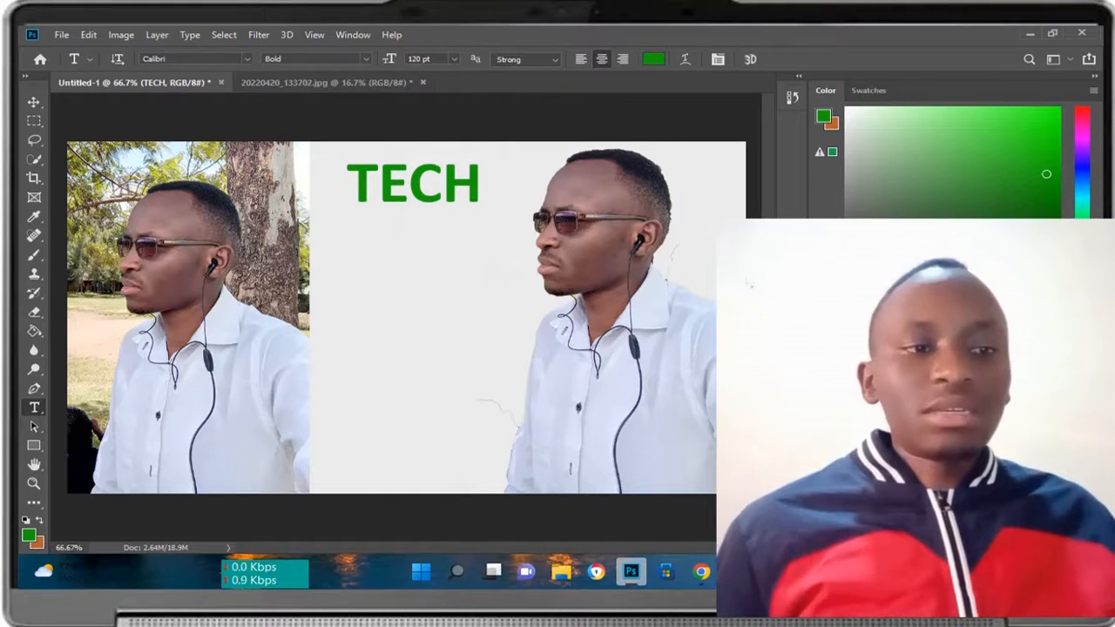
Reposition the TECH text slightly lower in the gap between the original photo and the cut-out man
left_click(409, 180)
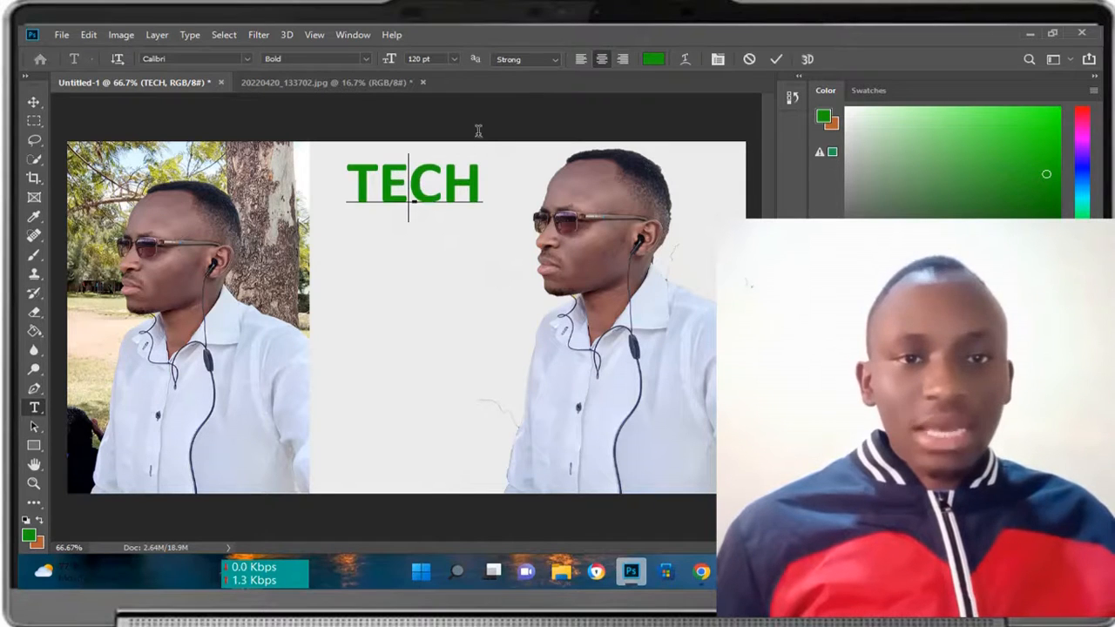
left_click_drag(452, 146, 445, 319)
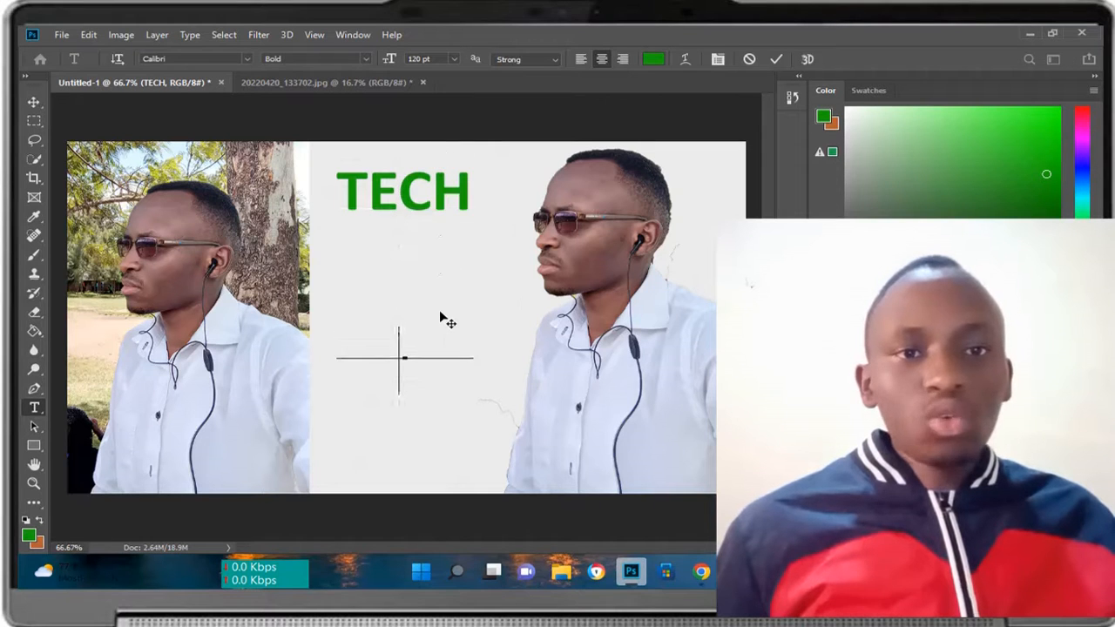
left_click_drag(446, 275, 448, 165)
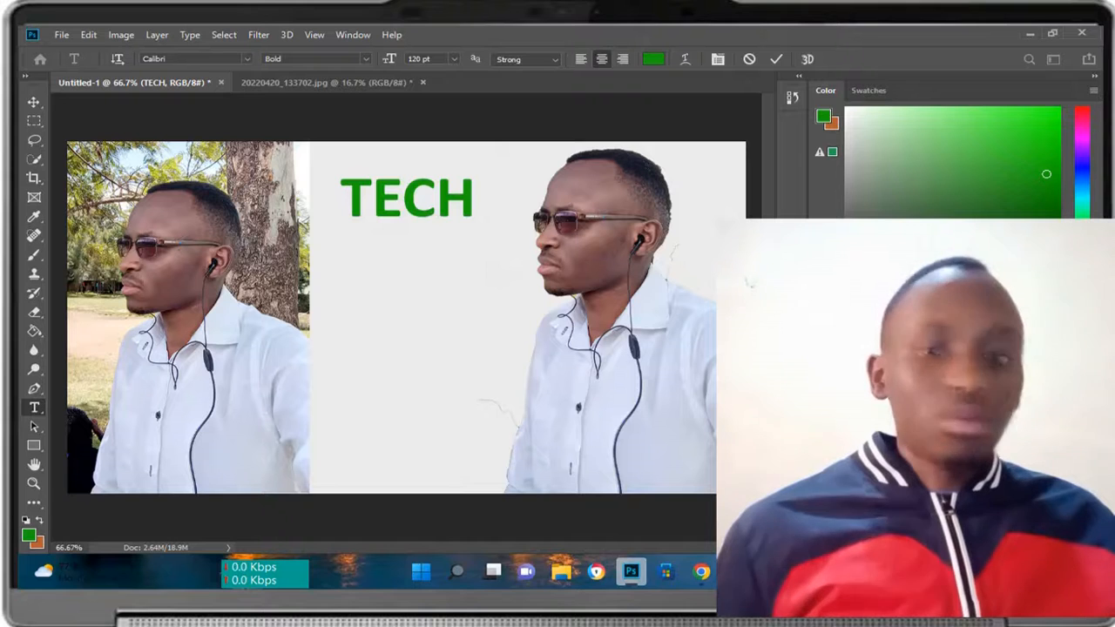
Open the blending options of the light grey background image layer and enable its first Color Overlay effect
left_click(903, 471)
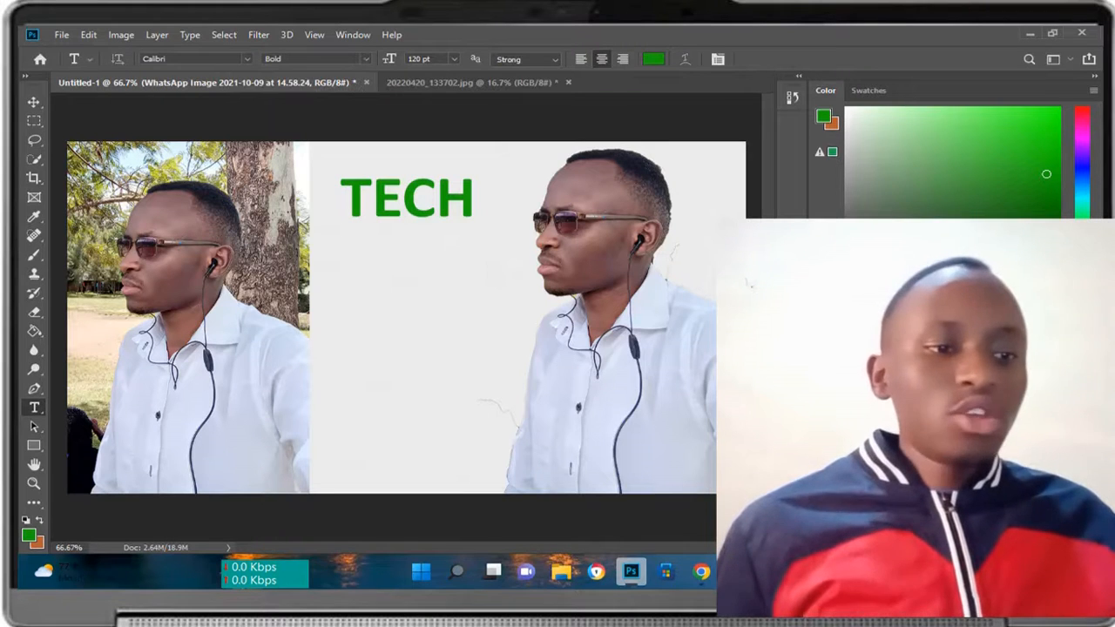
right_click(902, 470)
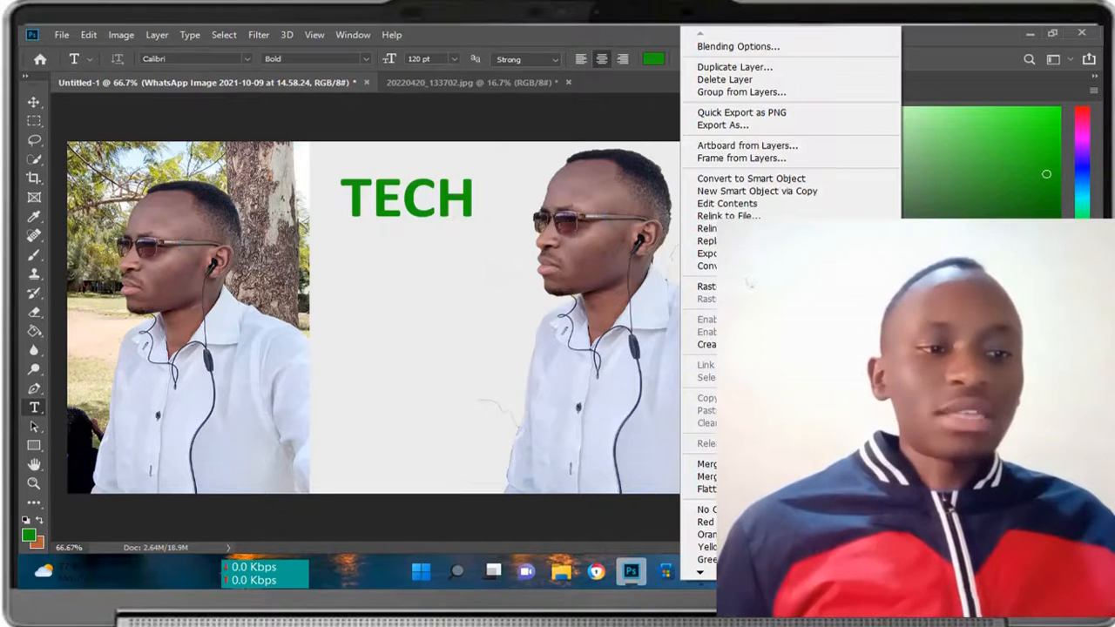
left_click(737, 47)
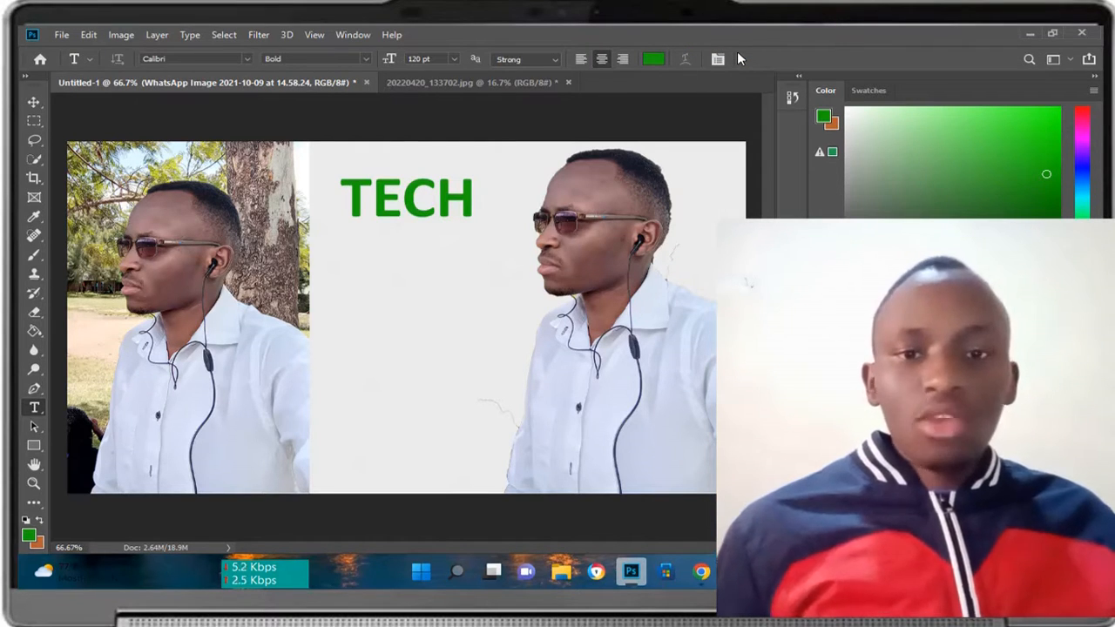
key("space")
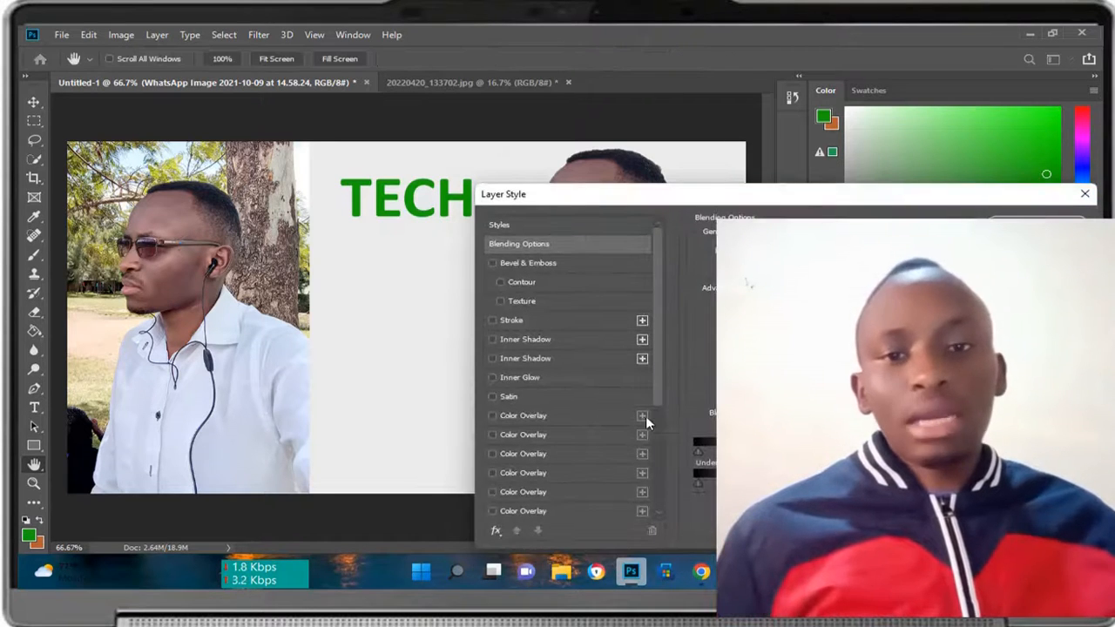
left_click(492, 415)
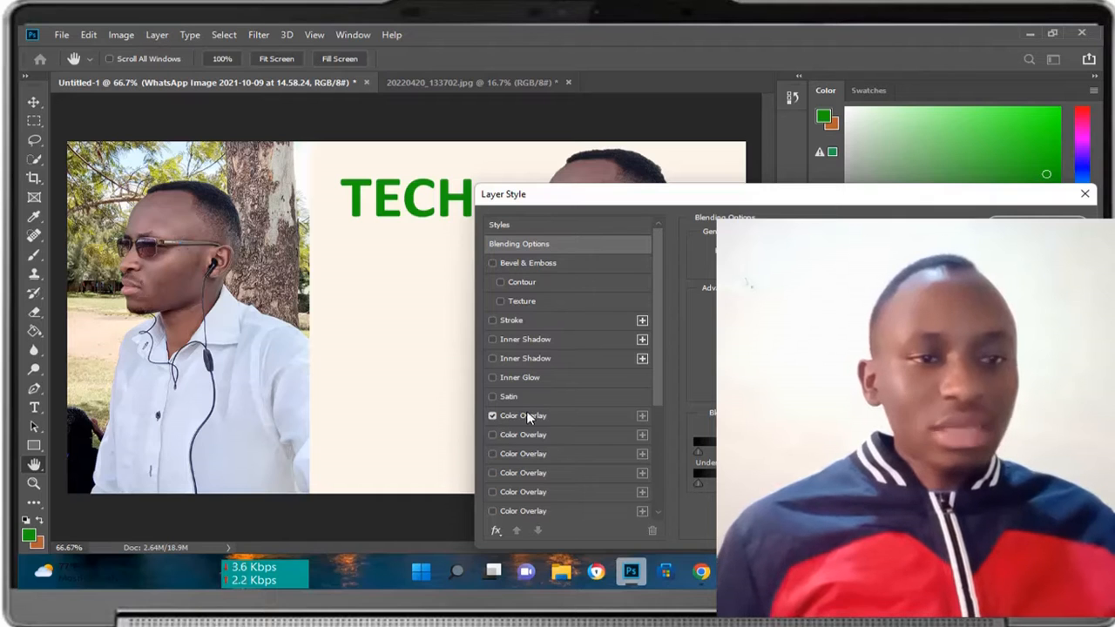
left_click(516, 418)
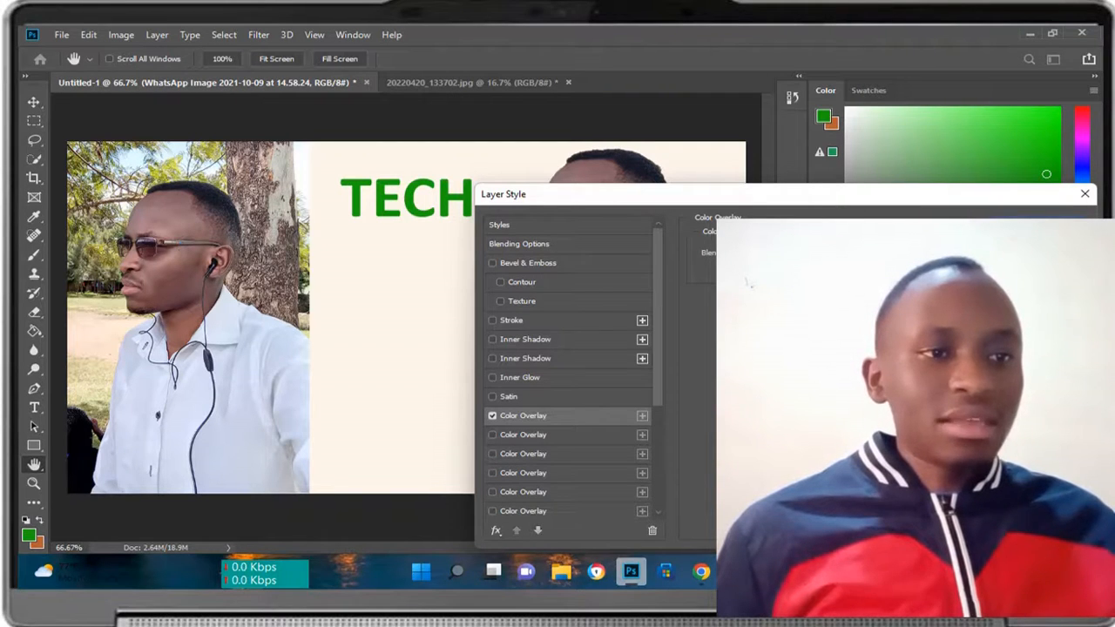
Set the background layer's Color Overlay to a pale blue and apply the layer style
left_click(869, 254)
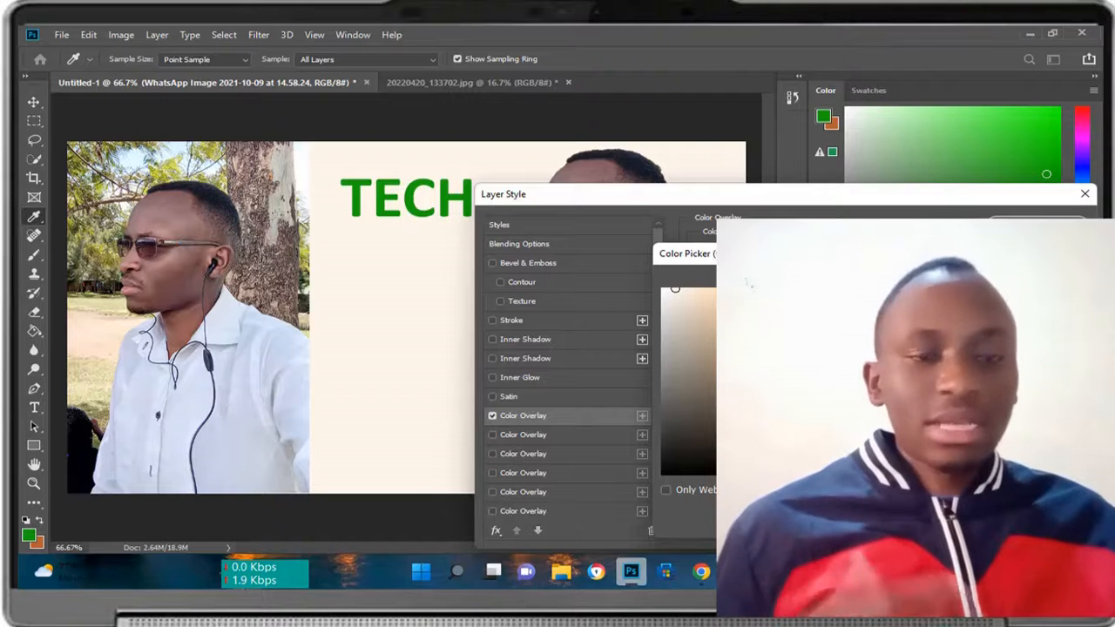
left_click(867, 380)
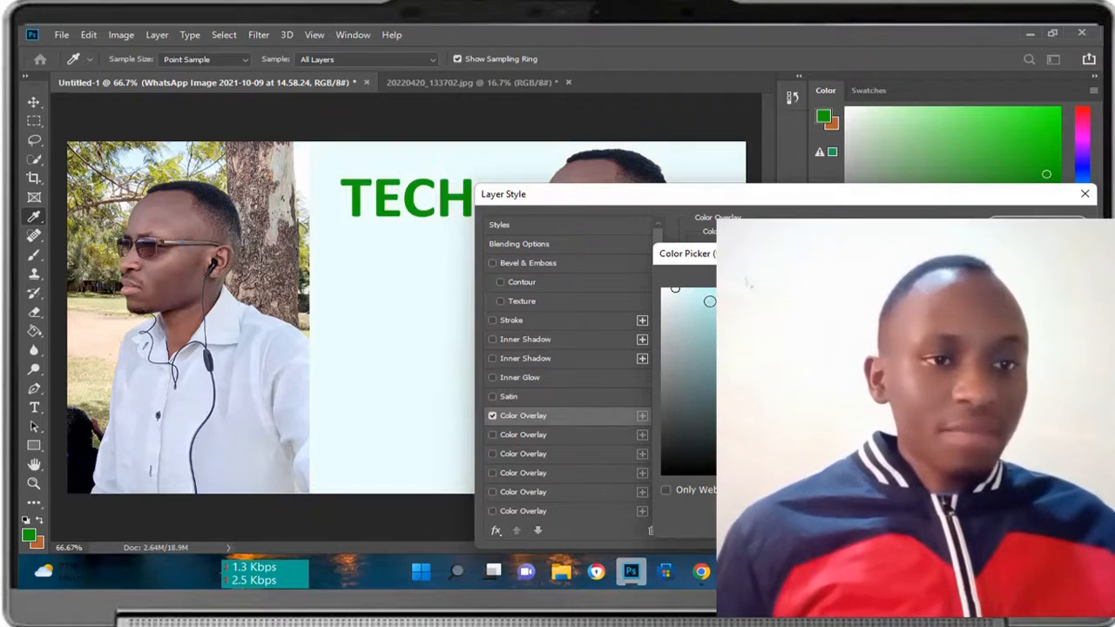
left_click(710, 304)
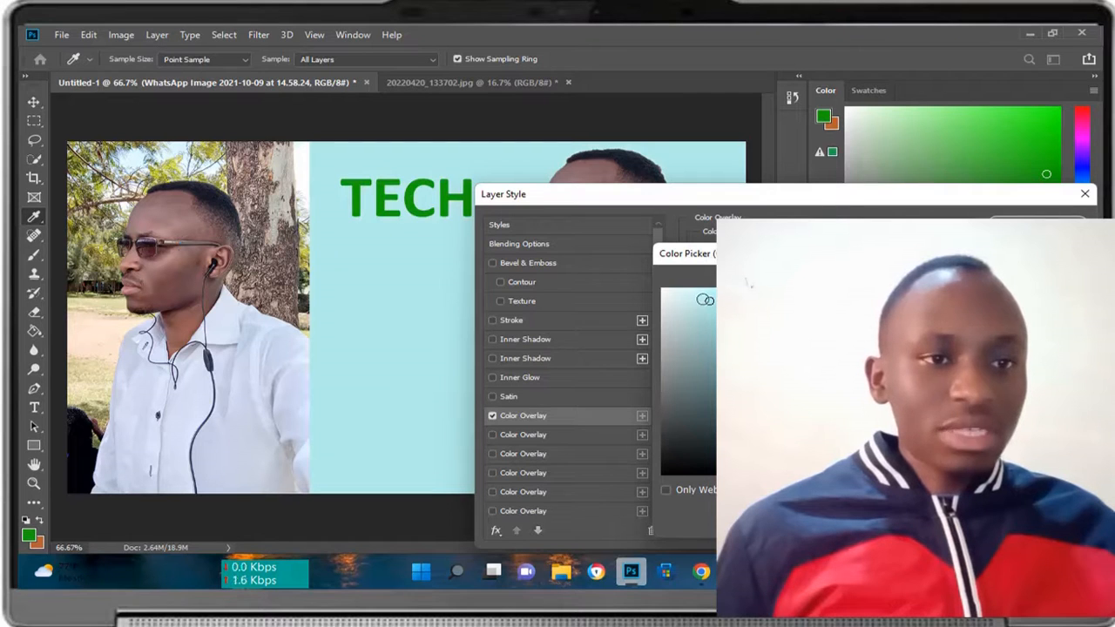
left_click(692, 299)
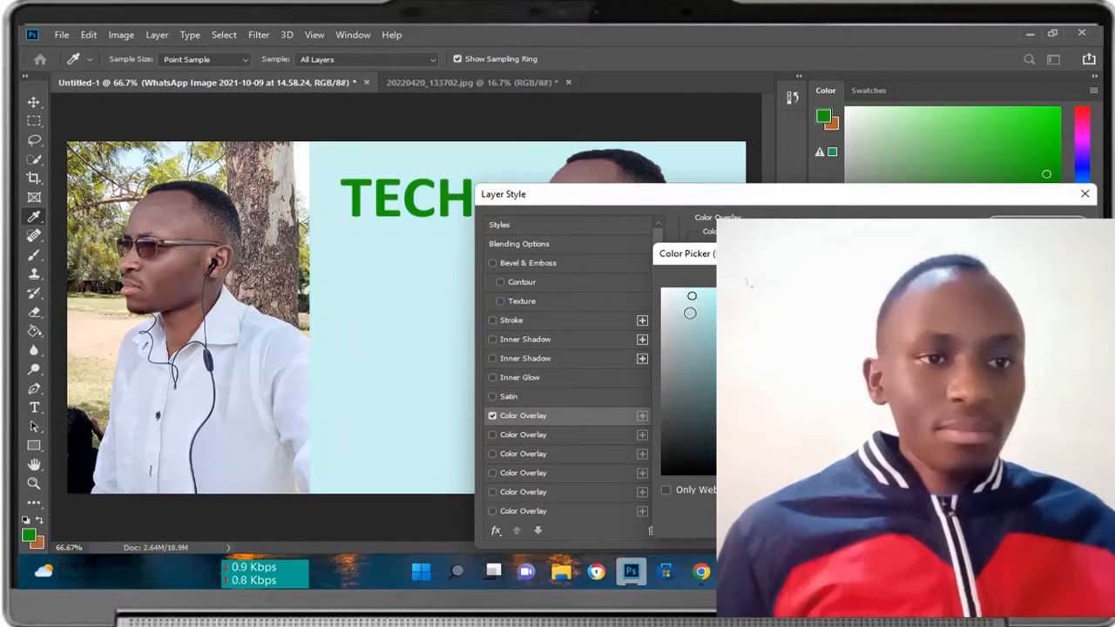
left_click(684, 308)
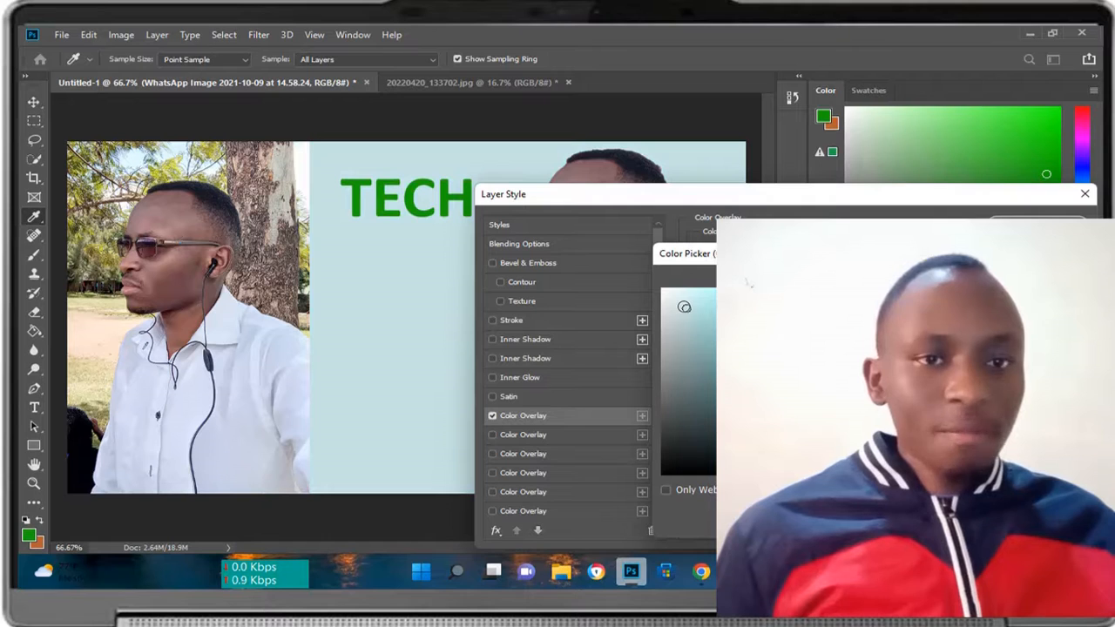
left_click(686, 302)
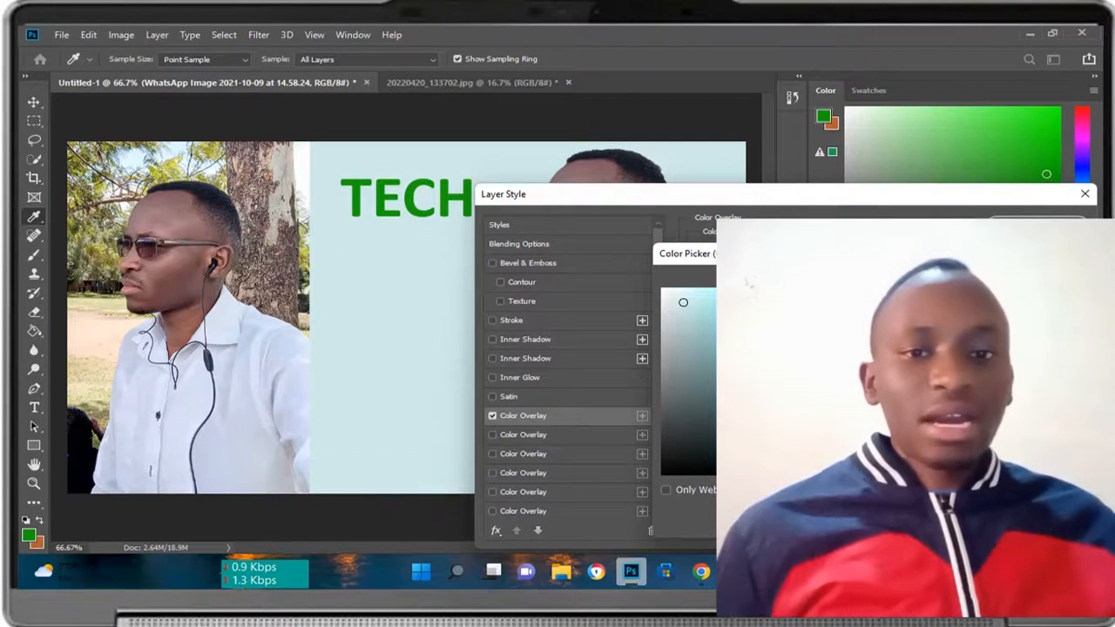
left_click(1010, 280)
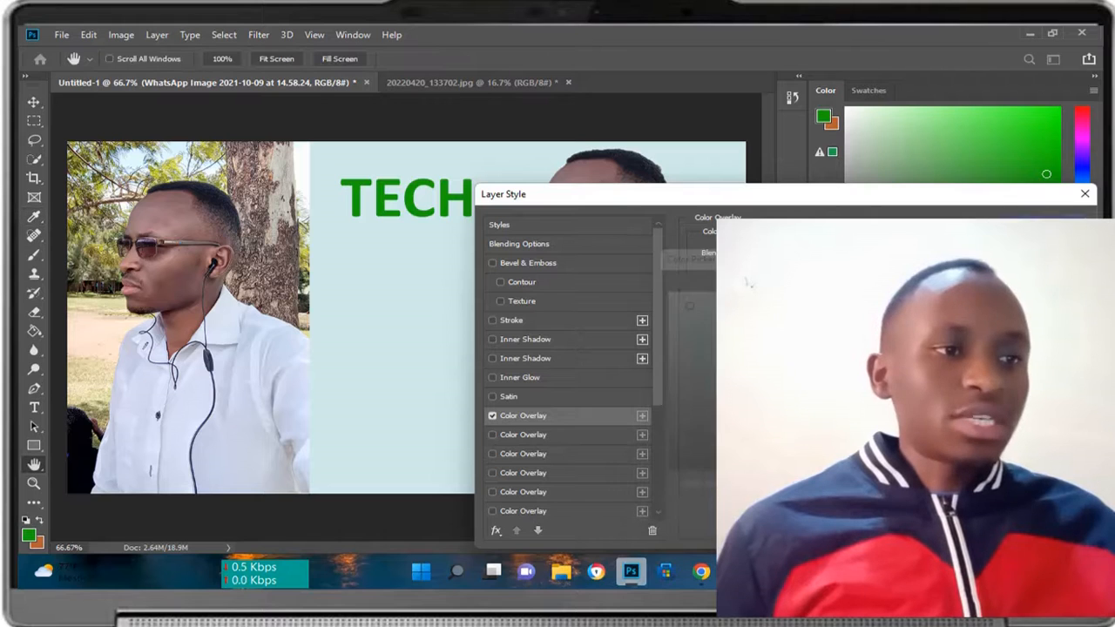
left_click(1037, 225)
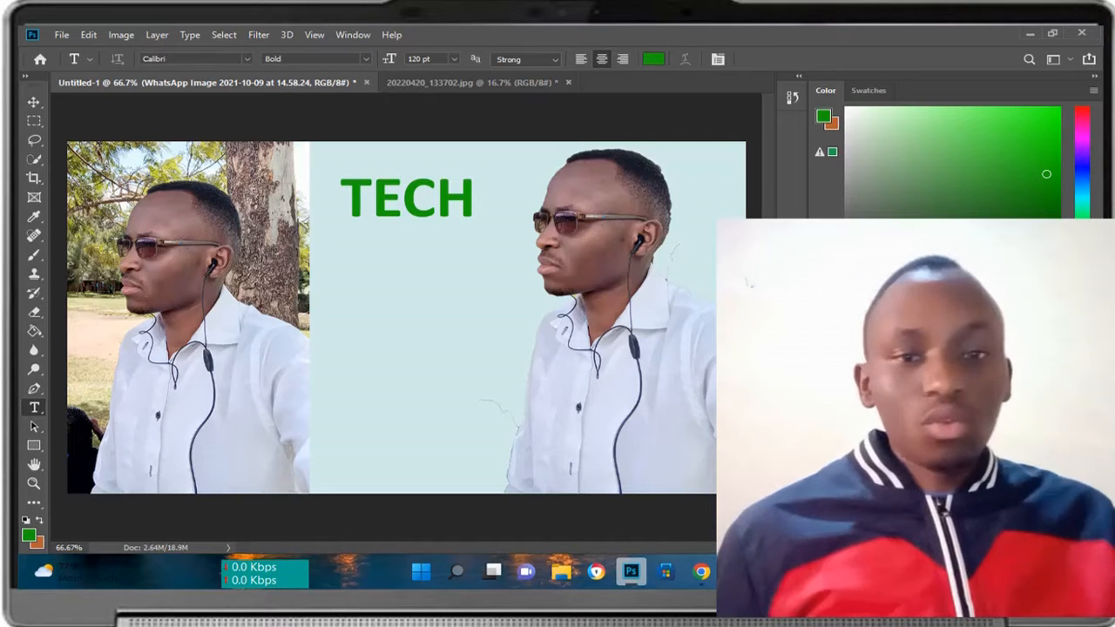
Open the blending options of the cut-out man's layer, Layer 1, and enable its first Color Overlay effect
left_click(923, 475)
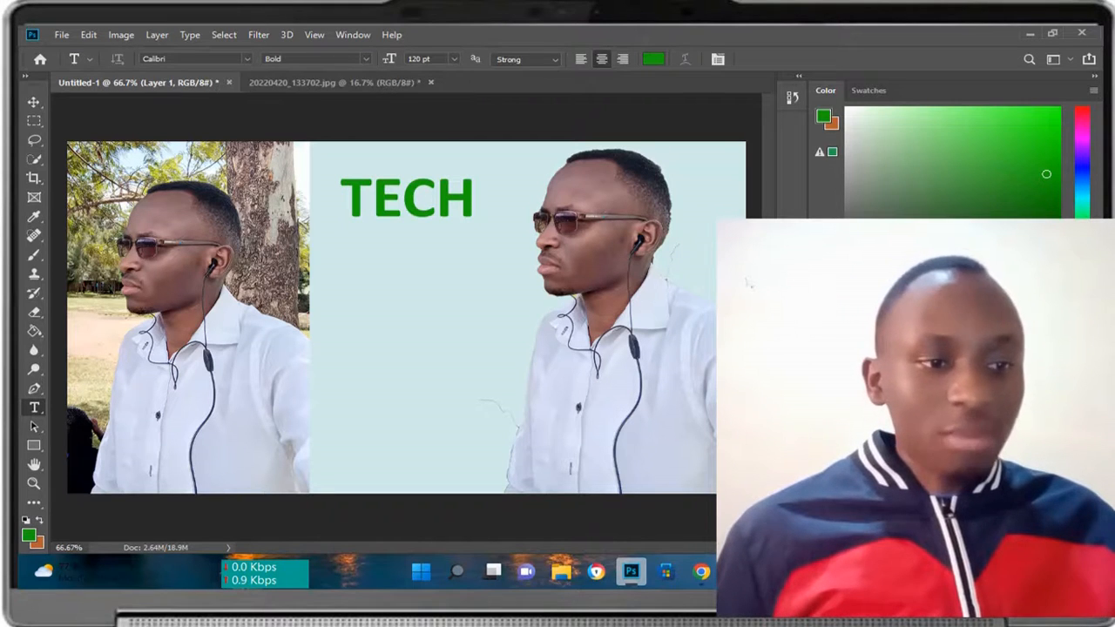
right_click(898, 475)
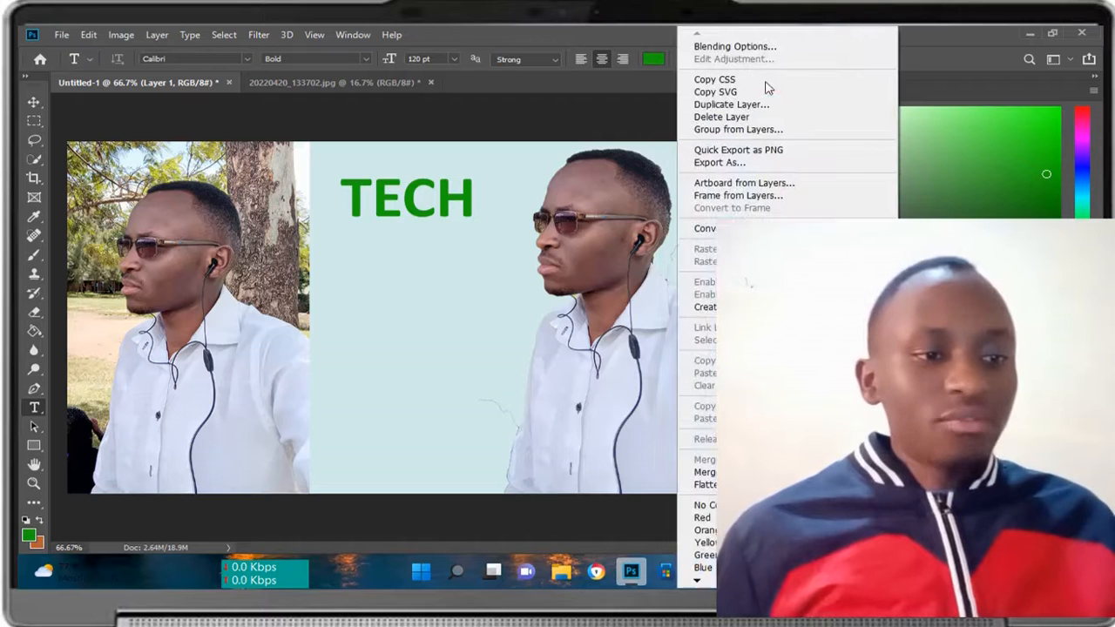
left_click(763, 48)
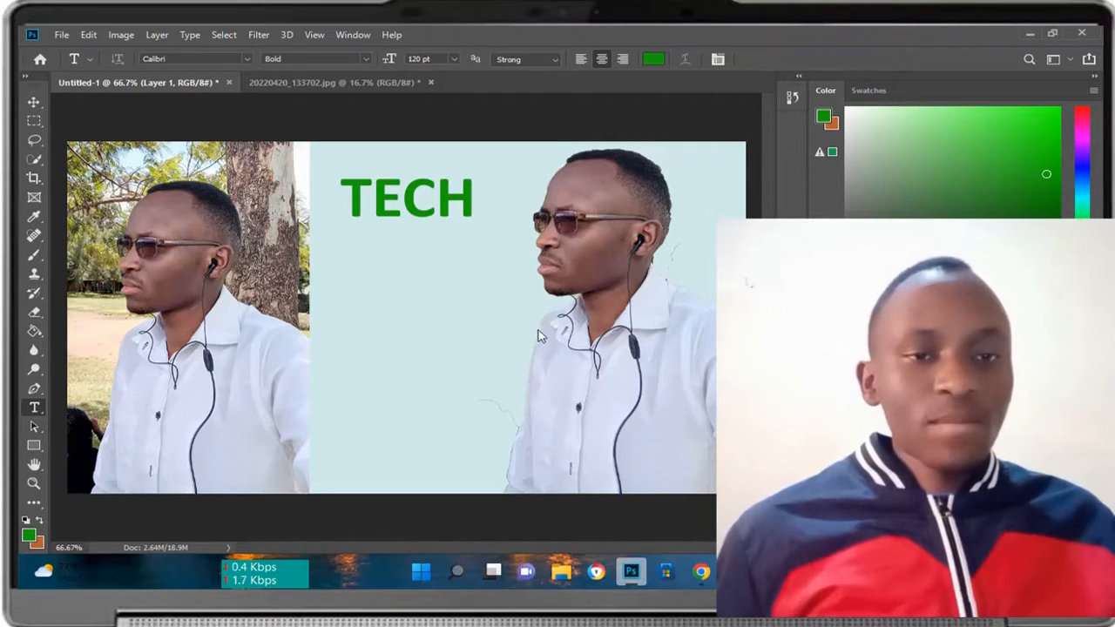
key("space")
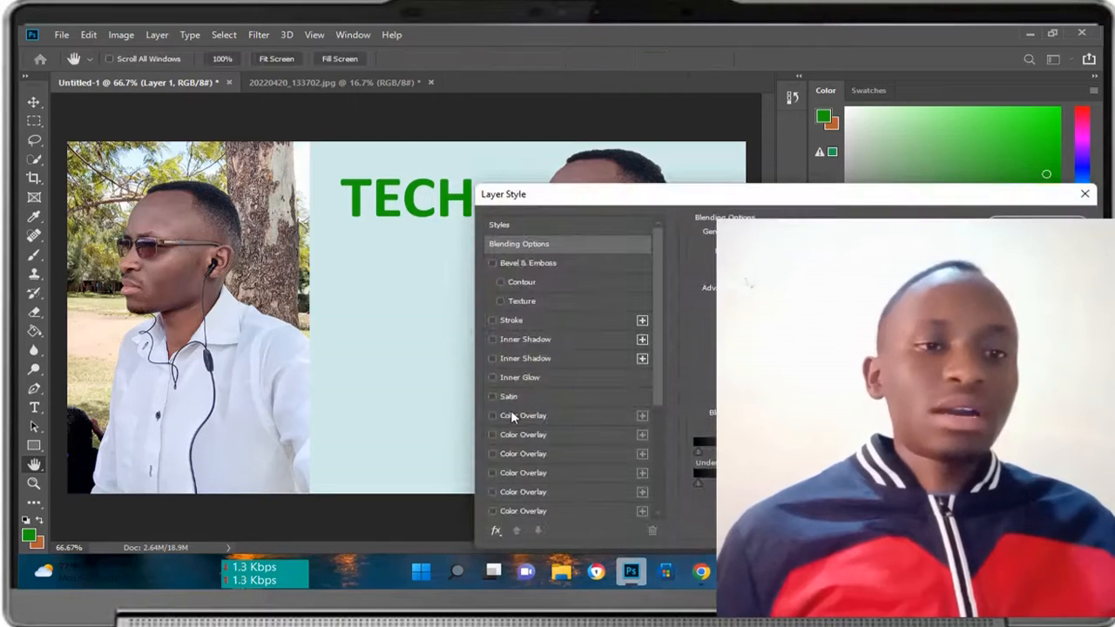
left_click(493, 417)
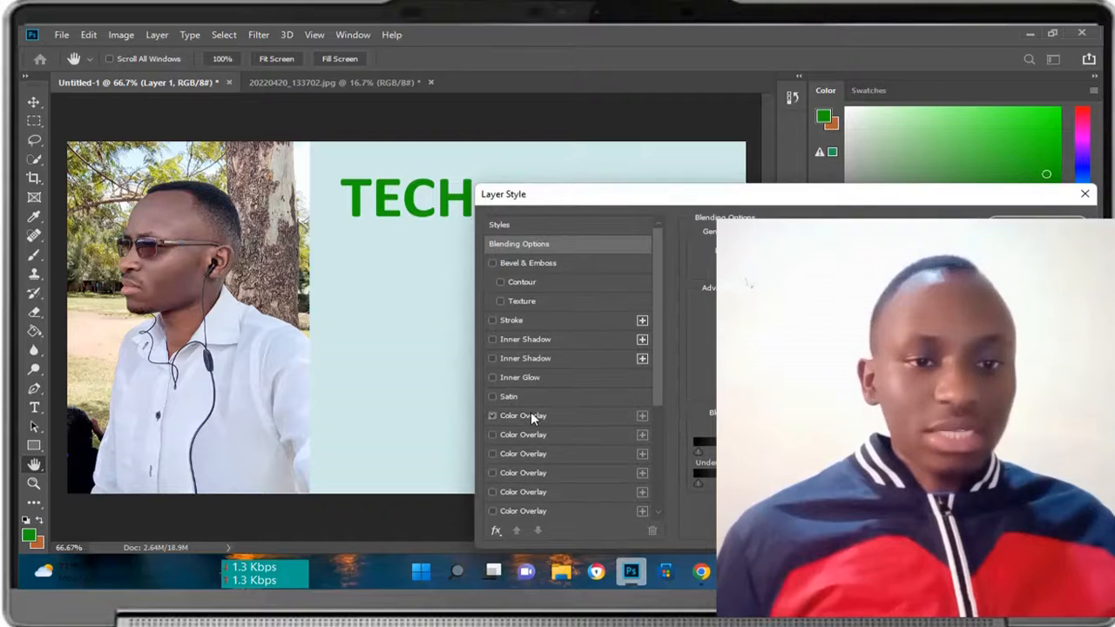
left_click(533, 417)
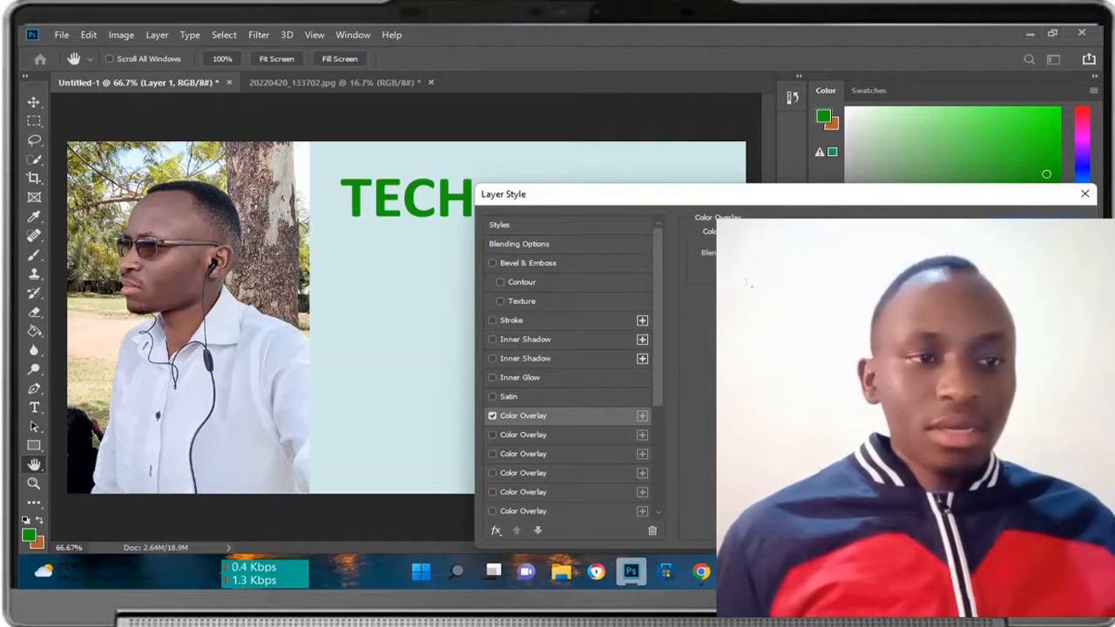
Set the cut-out man's Color Overlay to a pale pink and apply the layer style
left_click(871, 253)
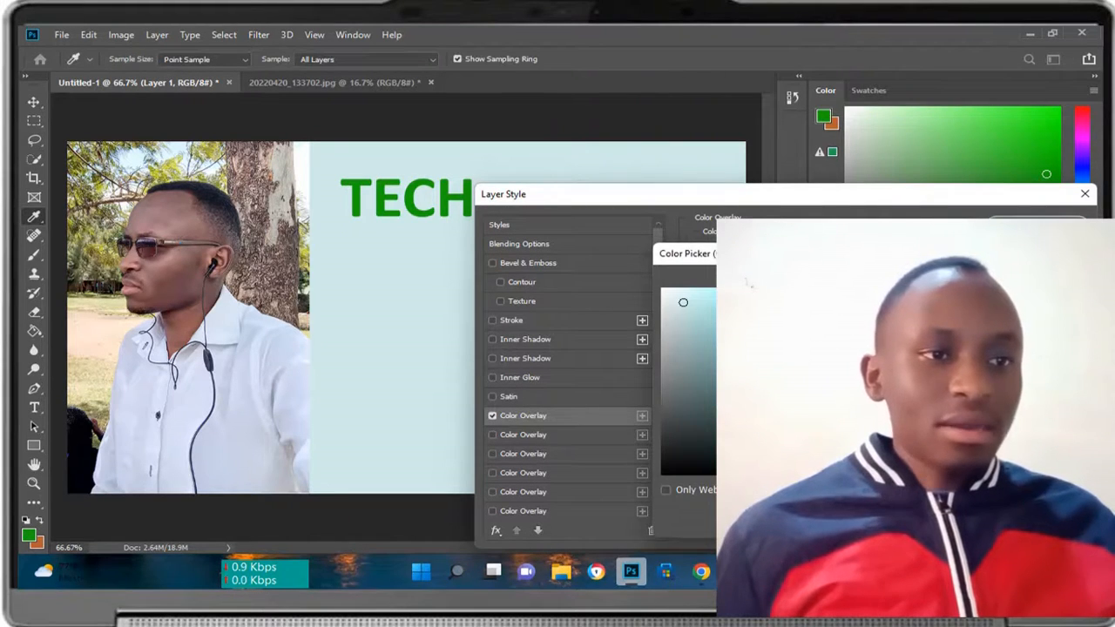
left_click(866, 312)
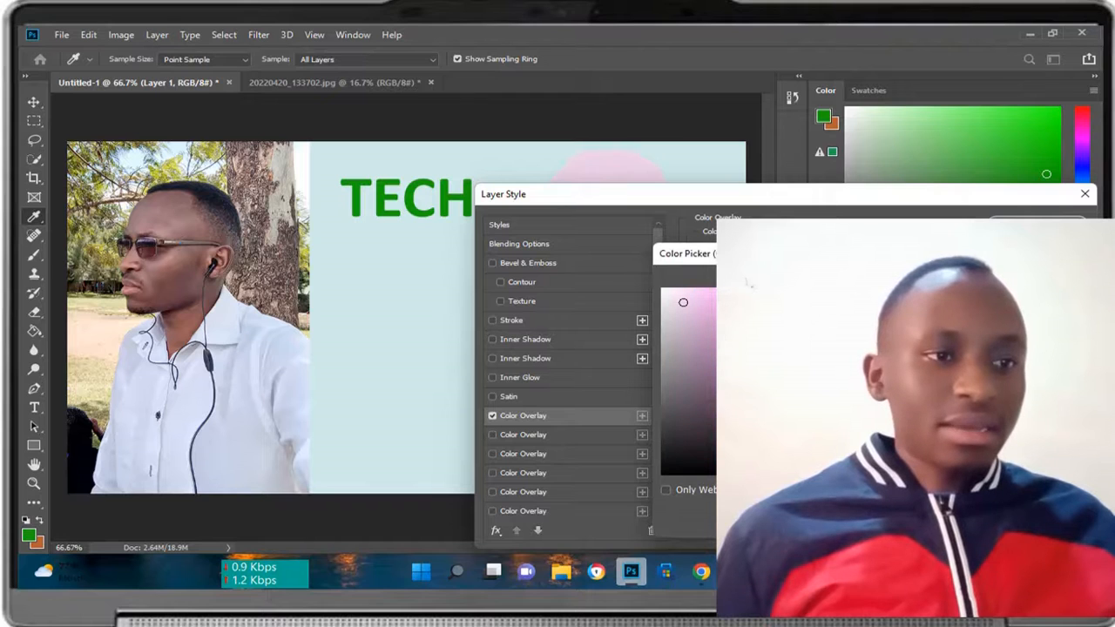
key("Return")
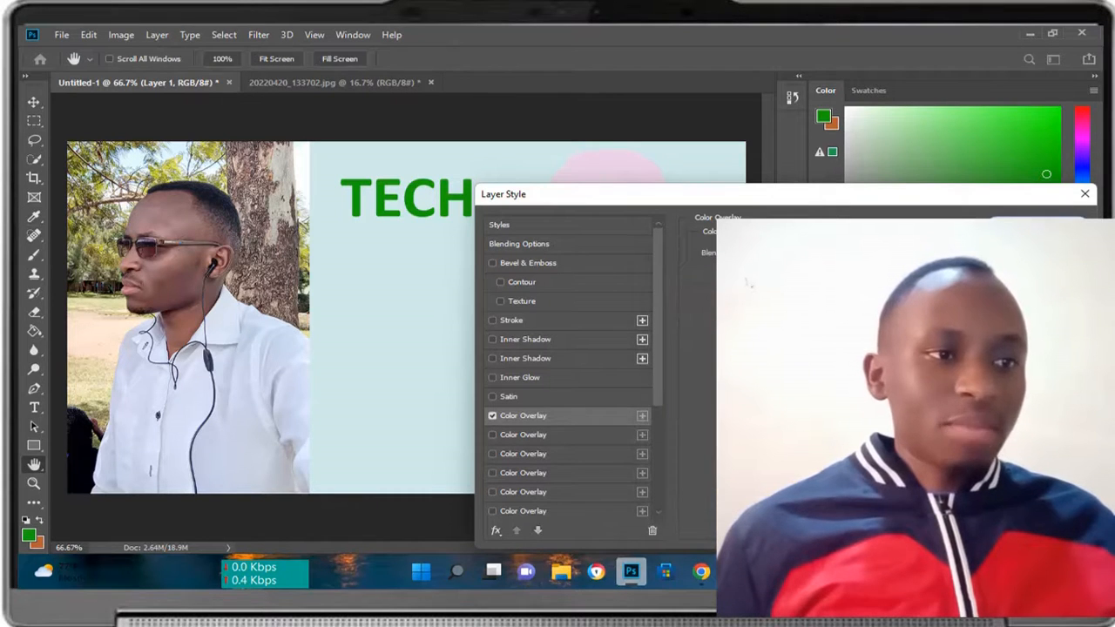
key("Return")
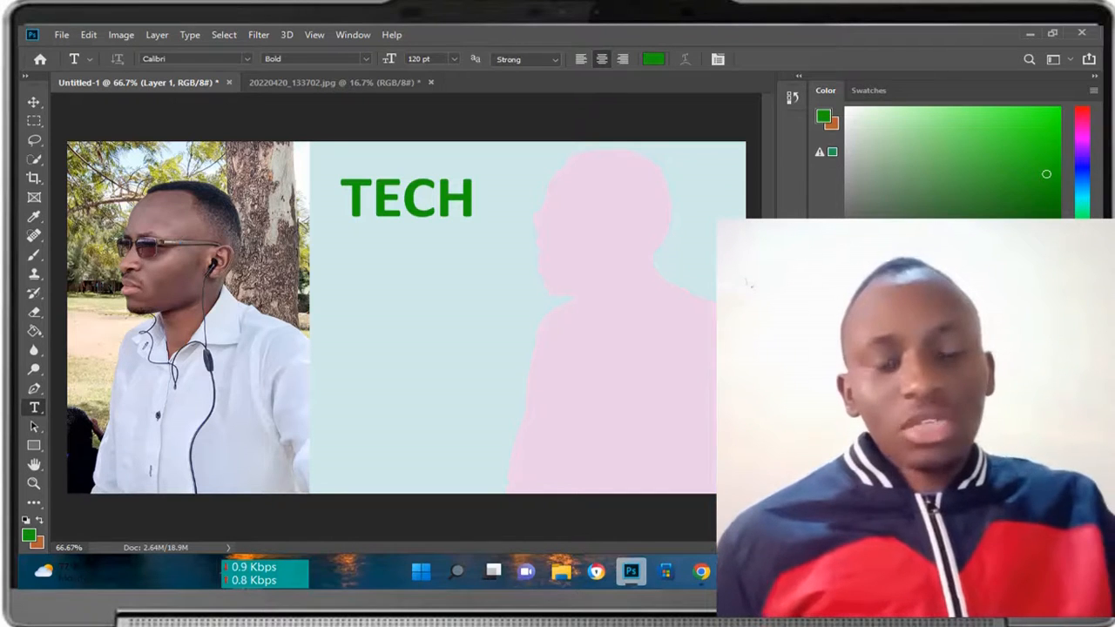
Remove the pink Color Overlay from the cut-out man's layer, Layer 1, and make the TECH text layer active
left_click(819, 448)
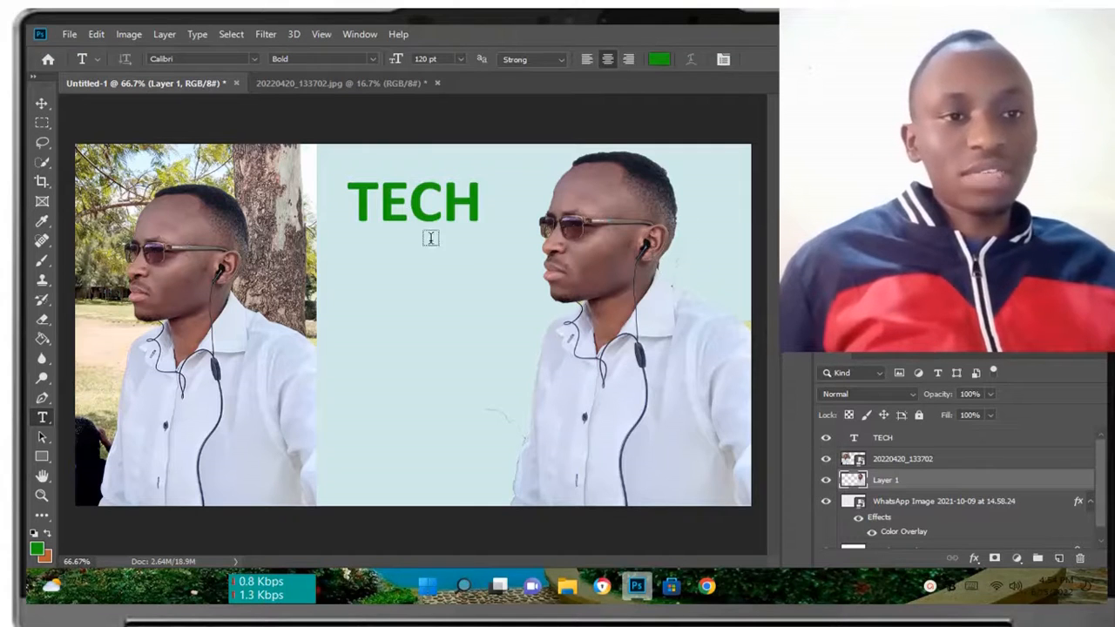
left_click(409, 205)
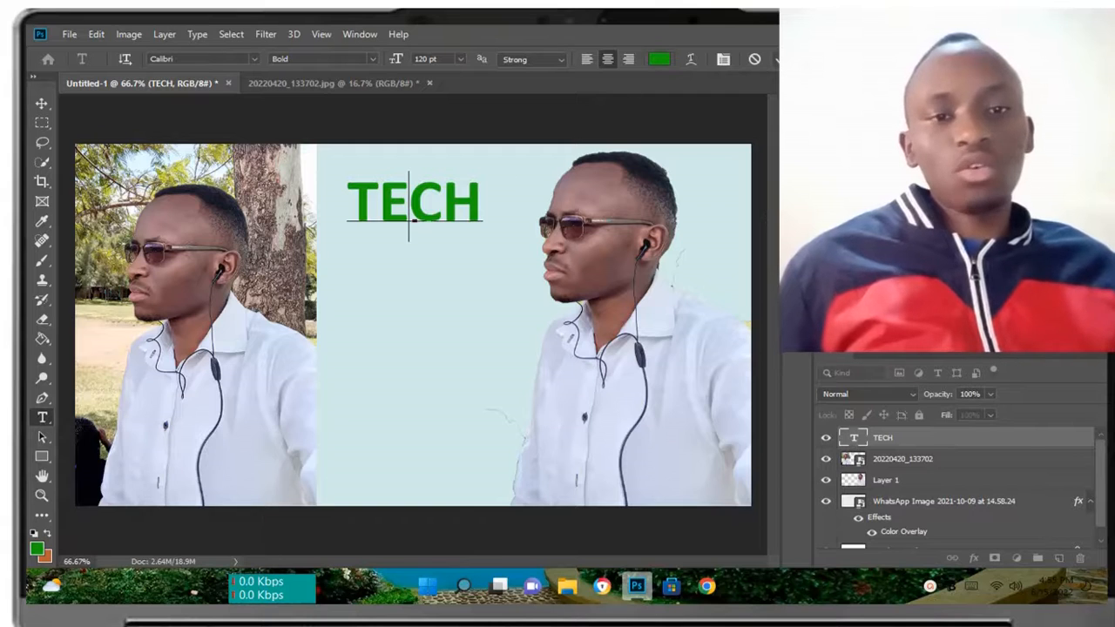
left_click(775, 58)
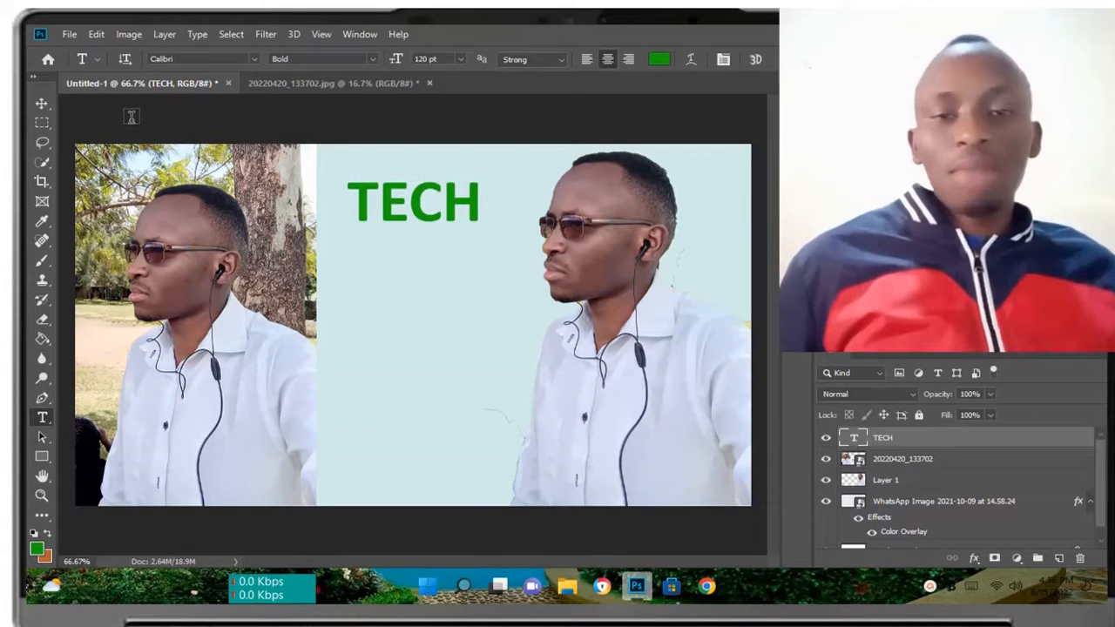
left_click(97, 33)
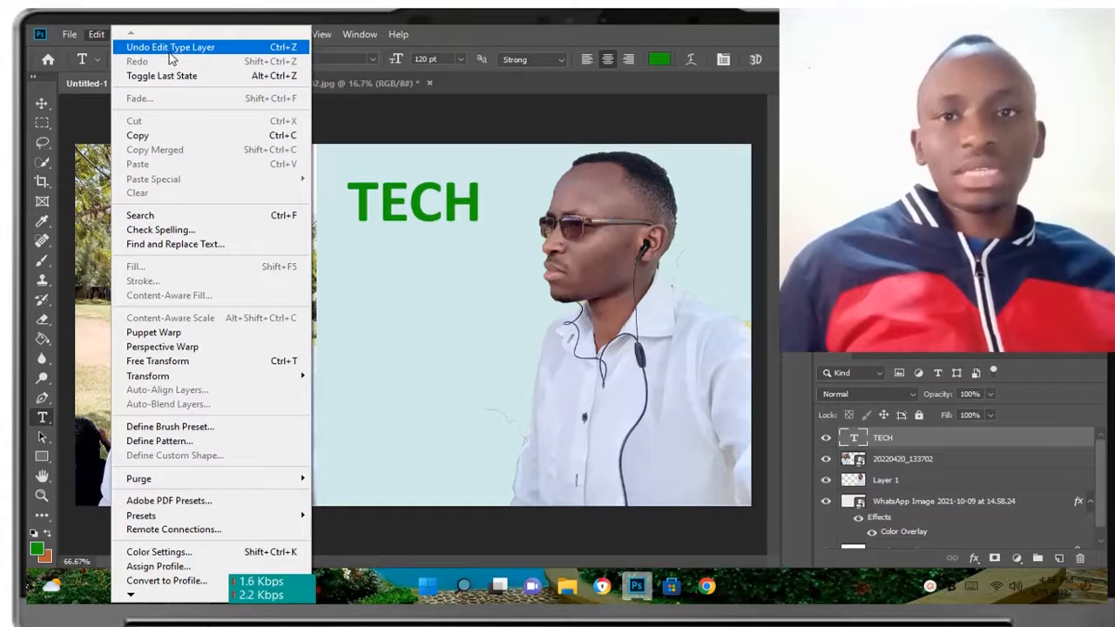
left_click(83, 109)
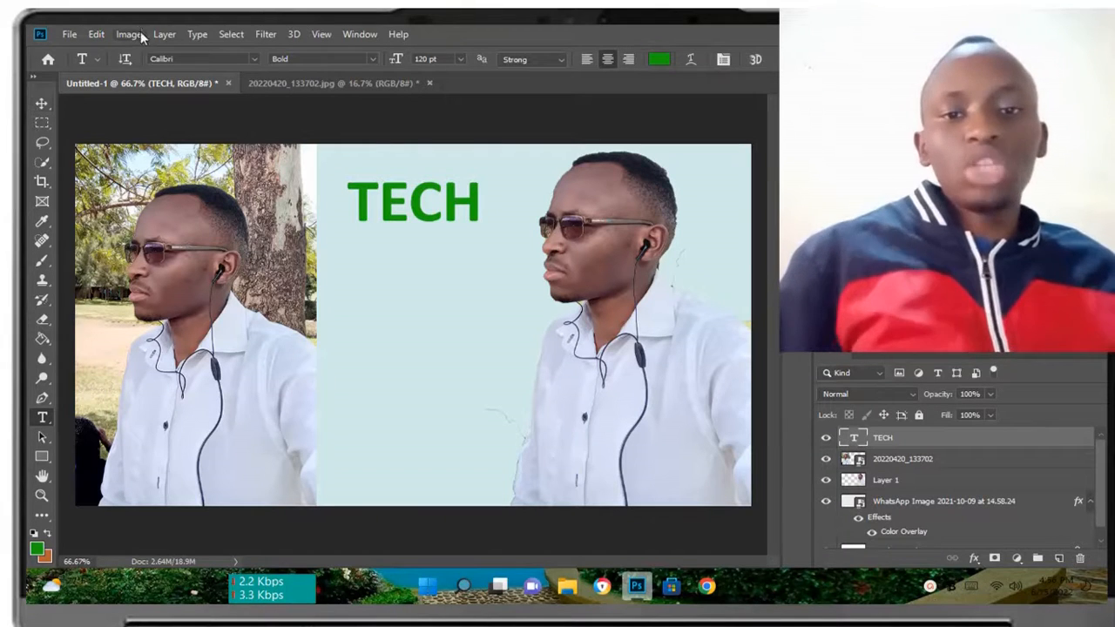
left_click(97, 34)
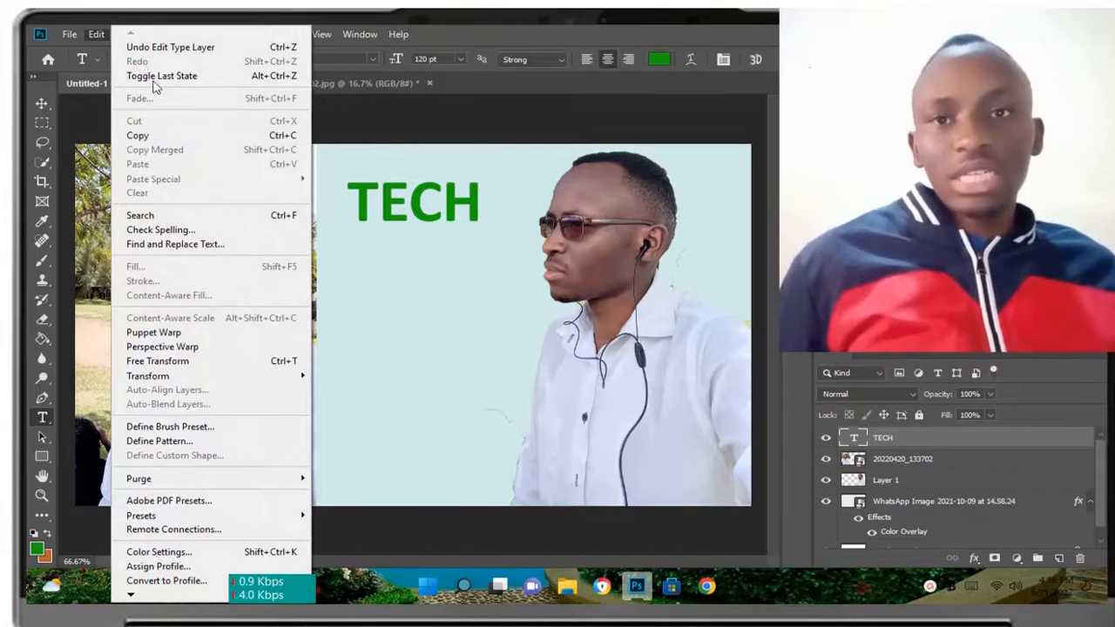
left_click(75, 110)
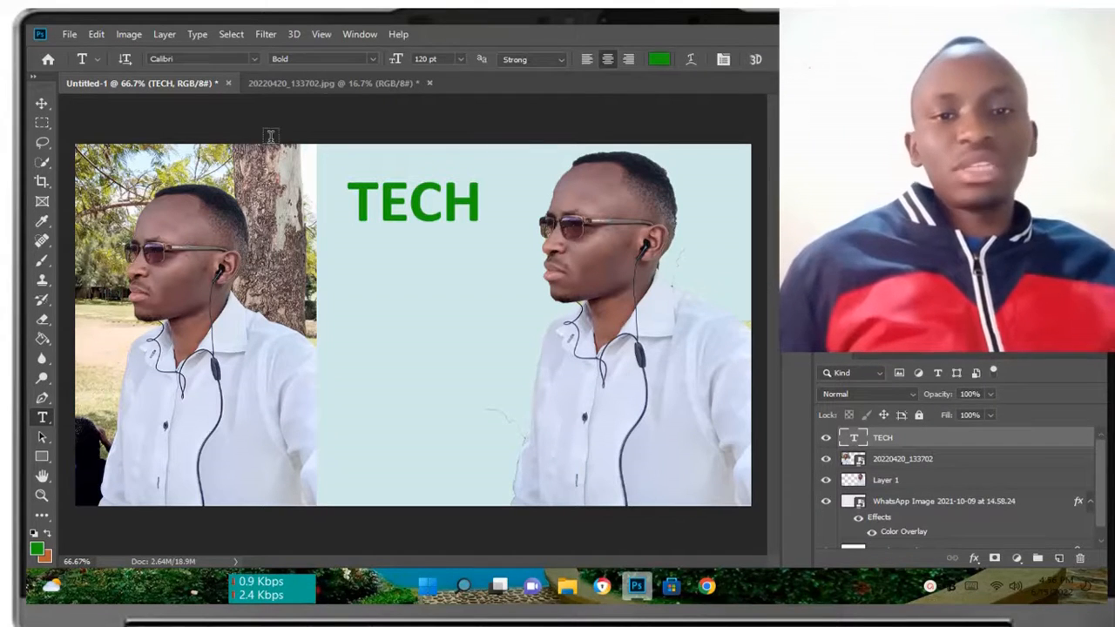
Start saving the composition under a new file name, TECHH, in the Downloads folder
left_click(68, 35)
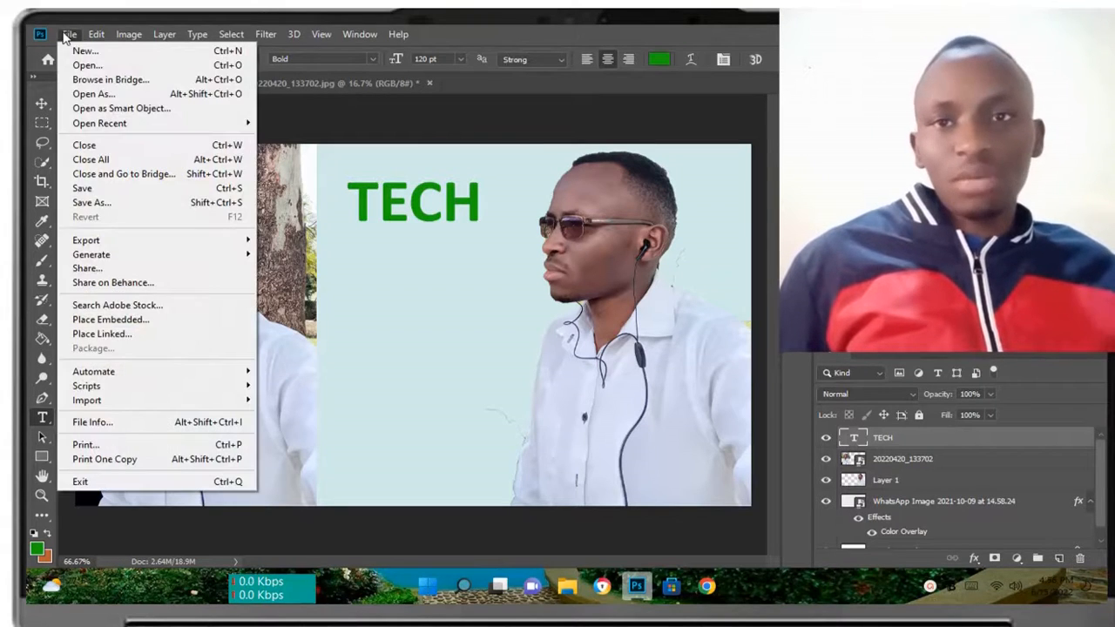
left_click(90, 203)
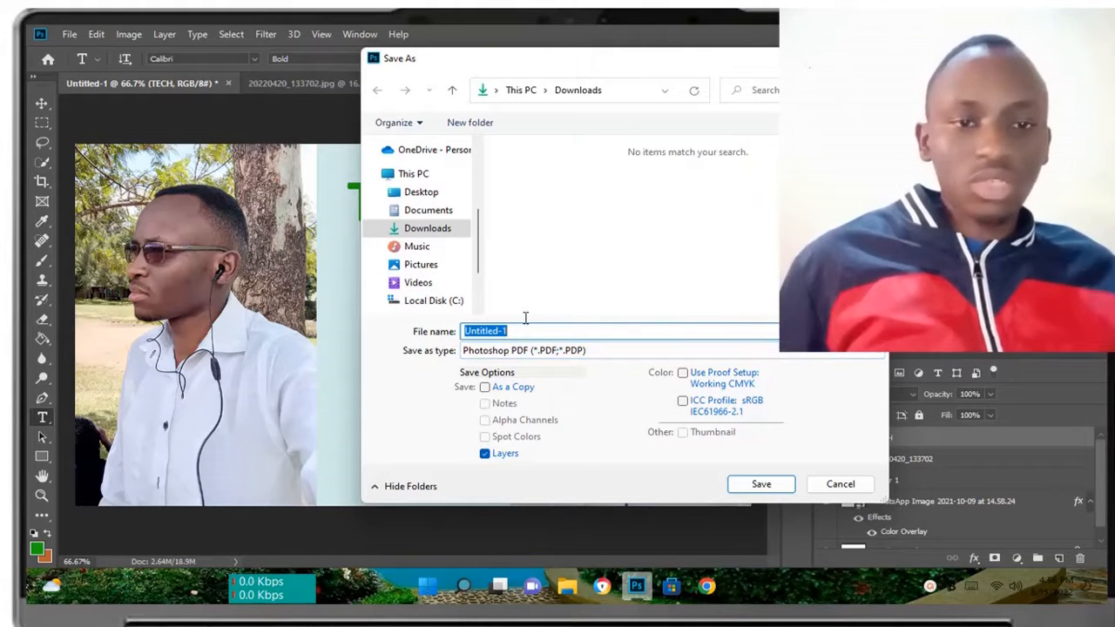
key("BackSpace")
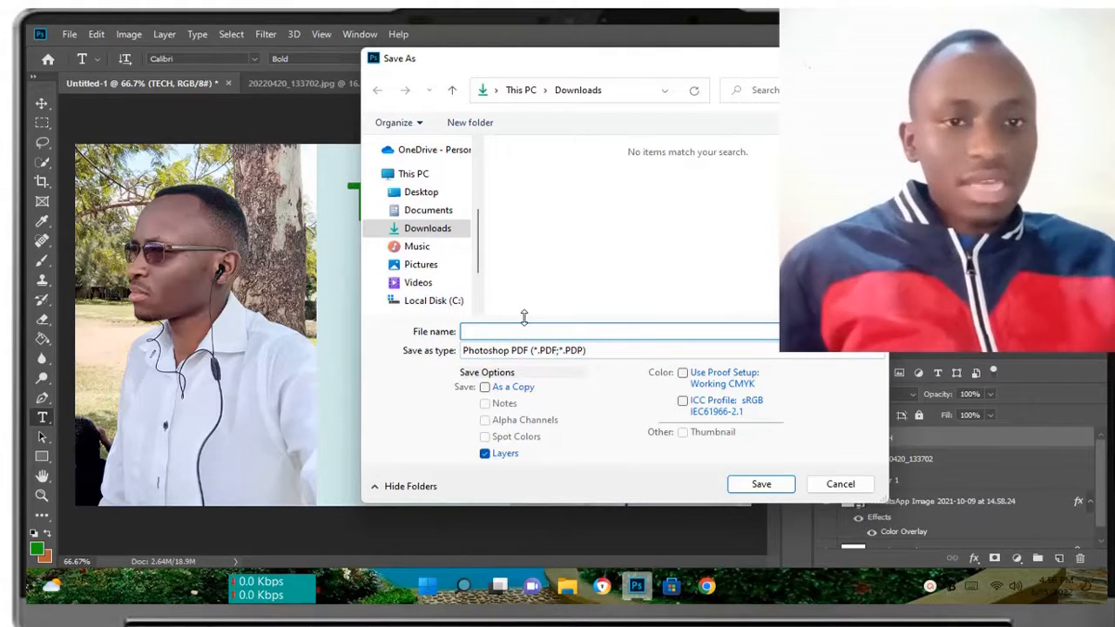
type("TECH")
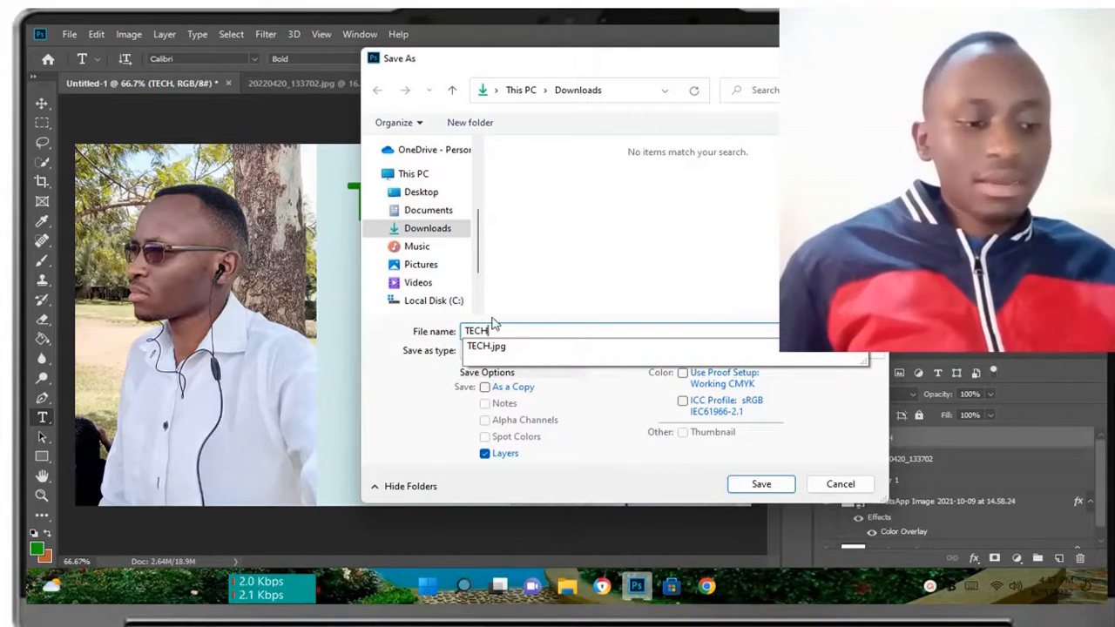
left_click(568, 345)
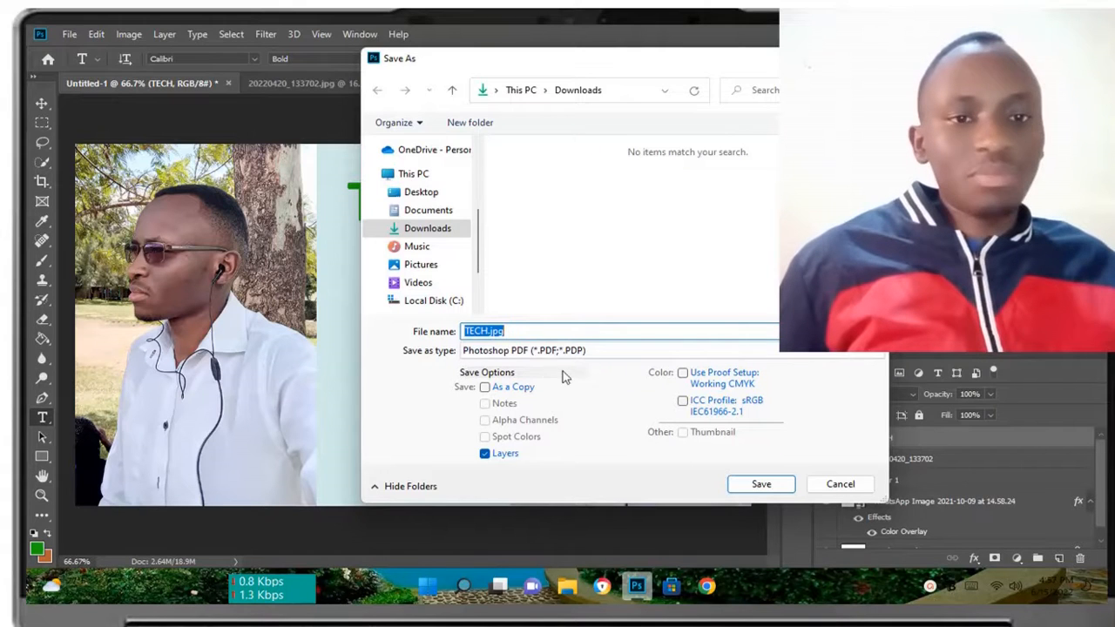
left_click(495, 331)
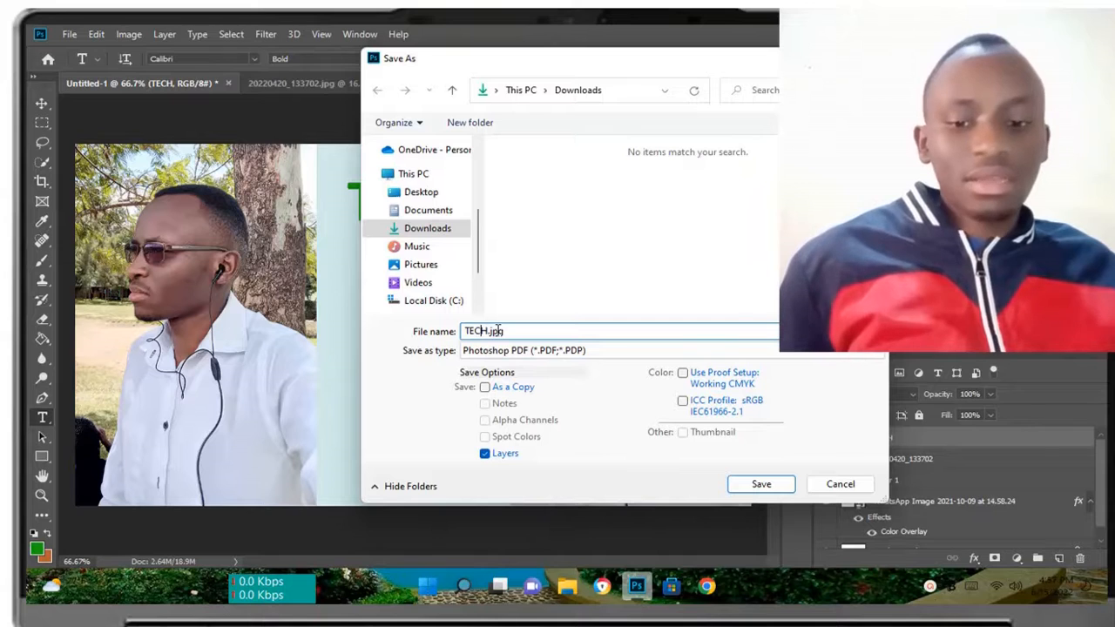
type("H")
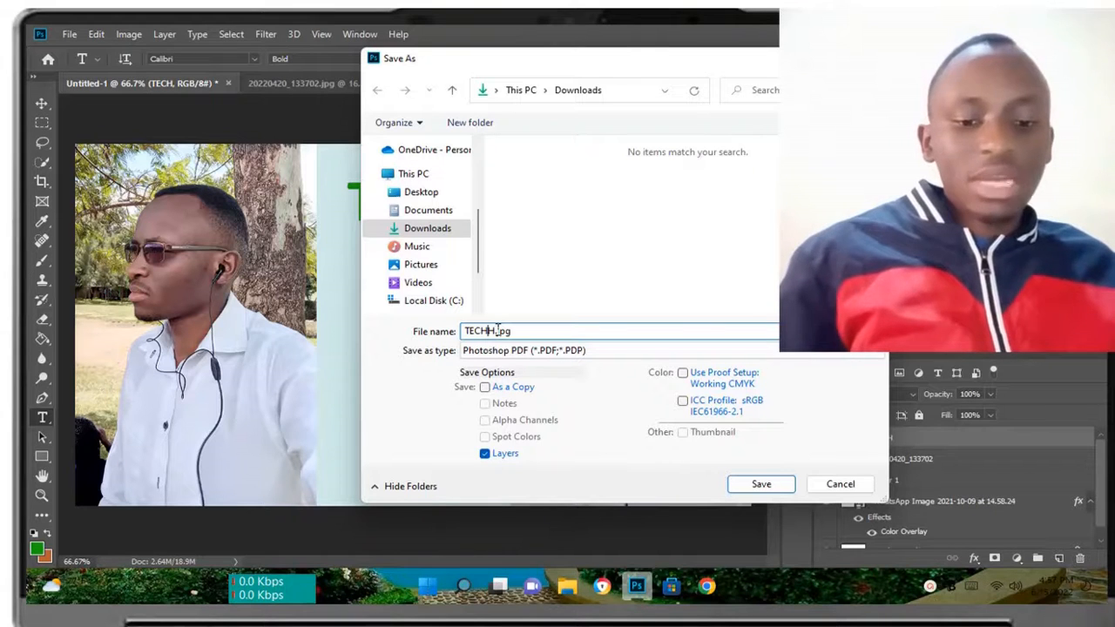
Choose the JPEG format and save the file, accepting the JPEG options with Maximum quality 10
left_click(616, 350)
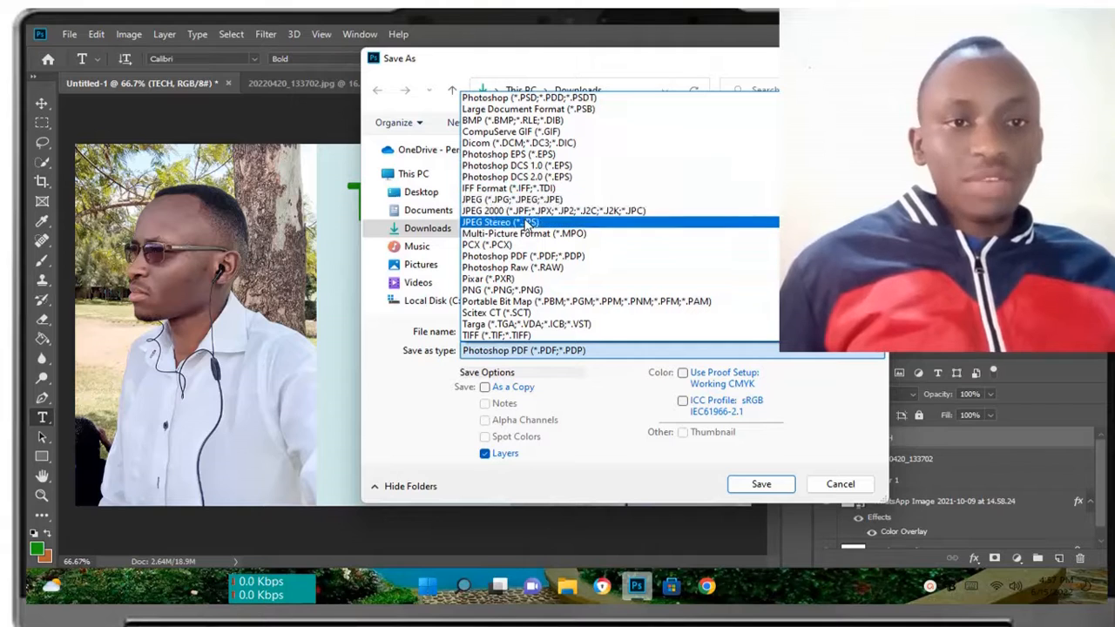
left_click(537, 200)
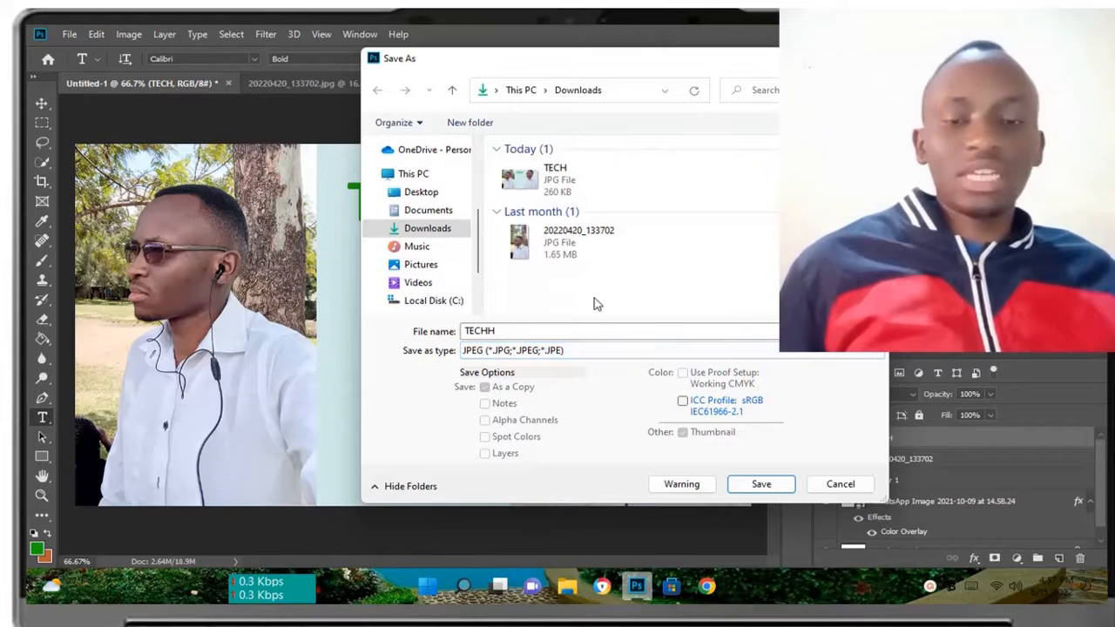
left_click(767, 488)
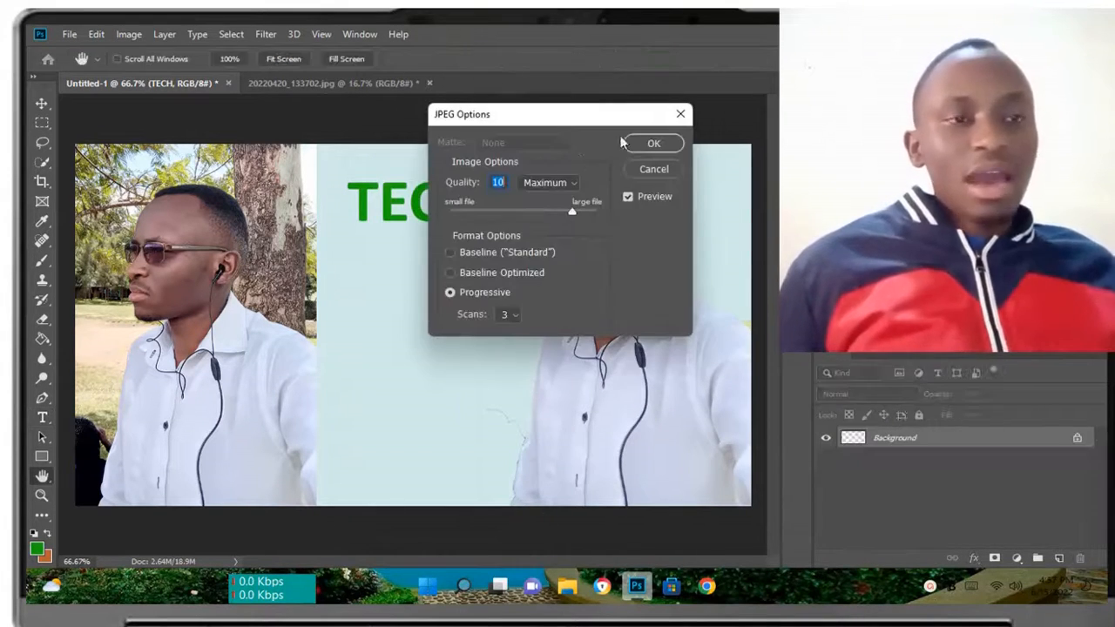
left_click(653, 145)
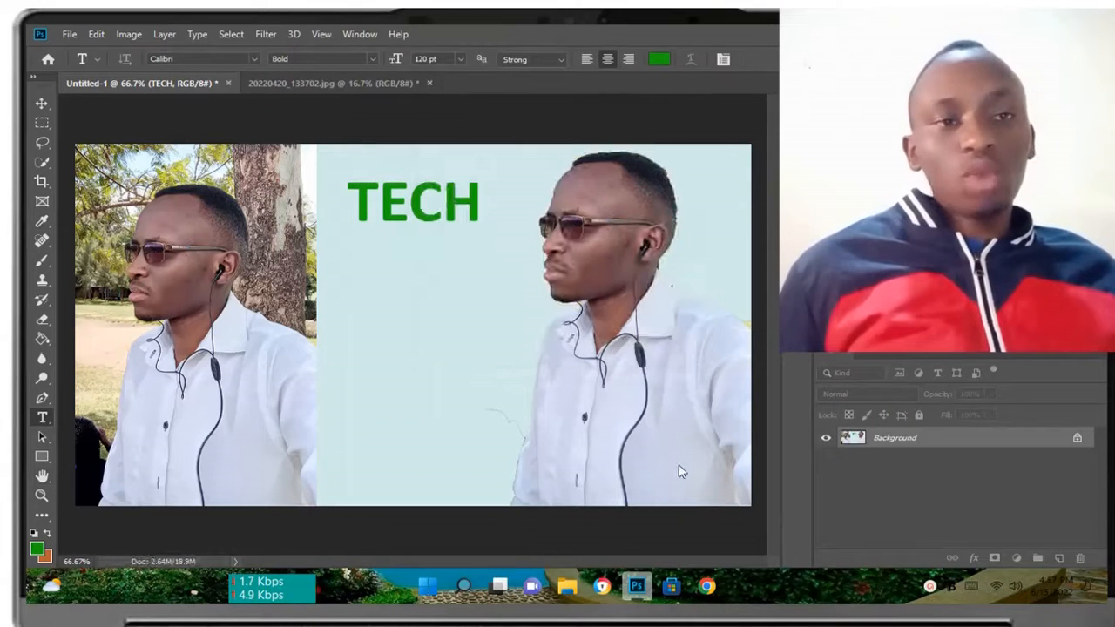
Switch to File Explorer and open the saved TECHH image from the Downloads folder
left_click(565, 589)
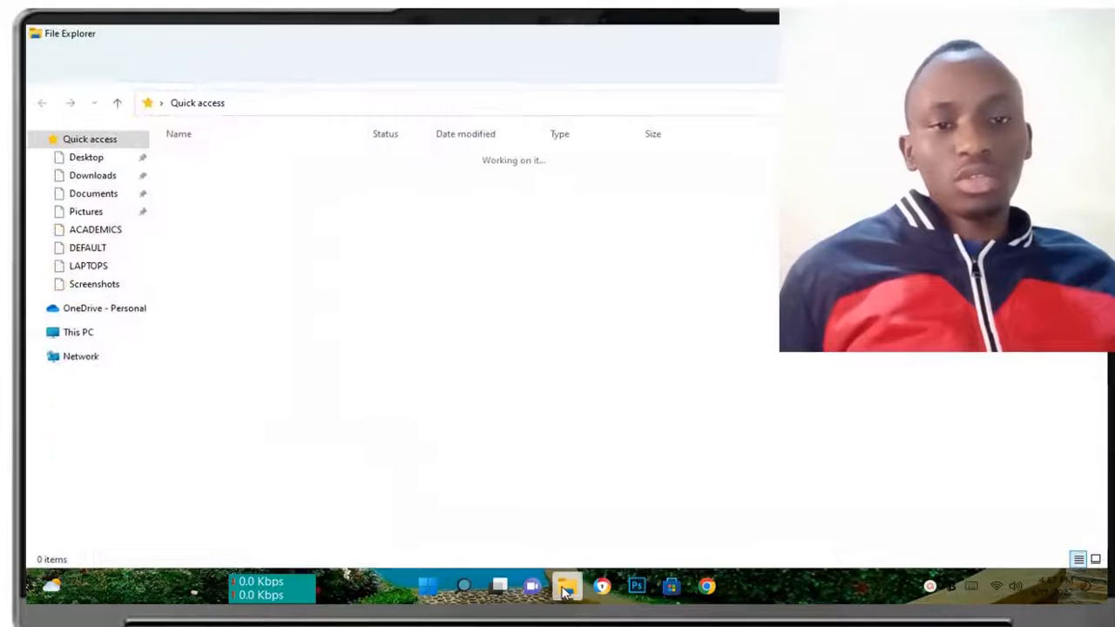
left_click(86, 178)
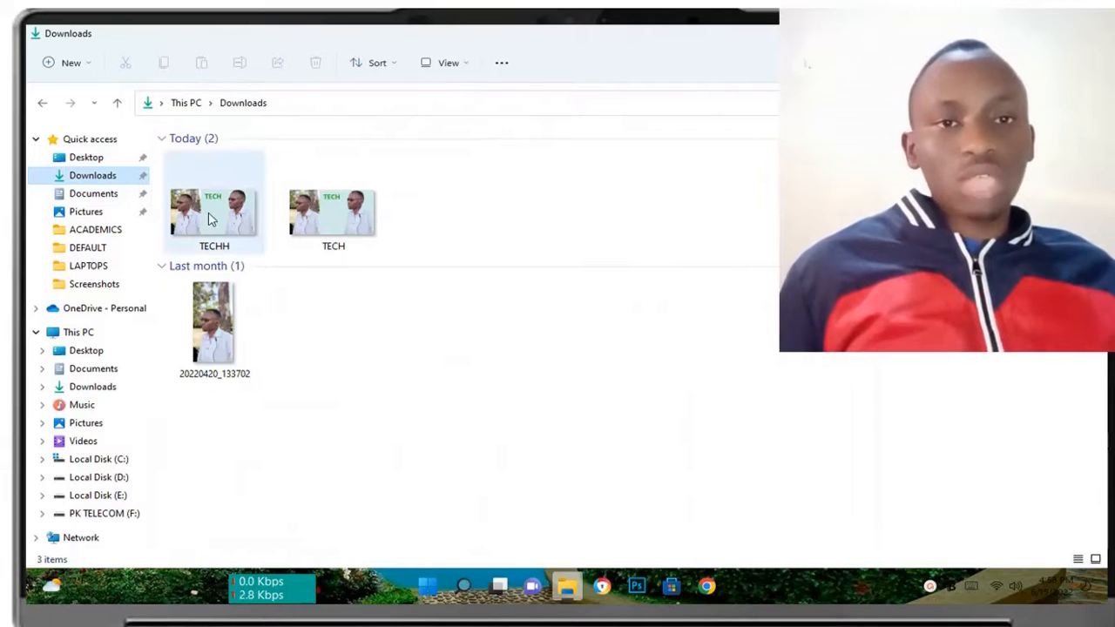
left_click(209, 218)
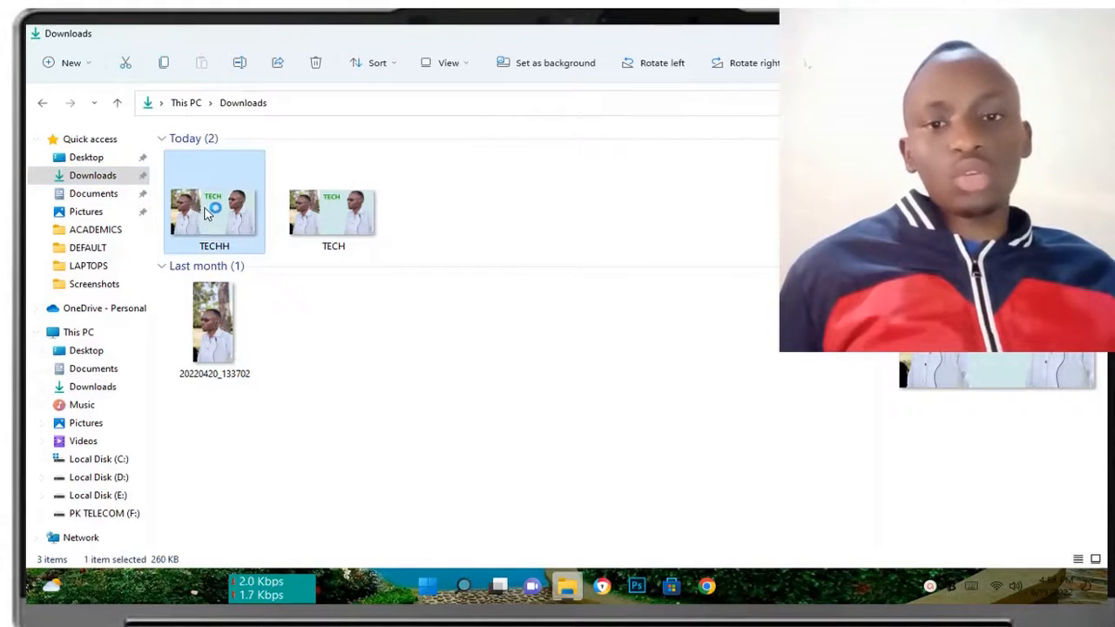
double_click(210, 218)
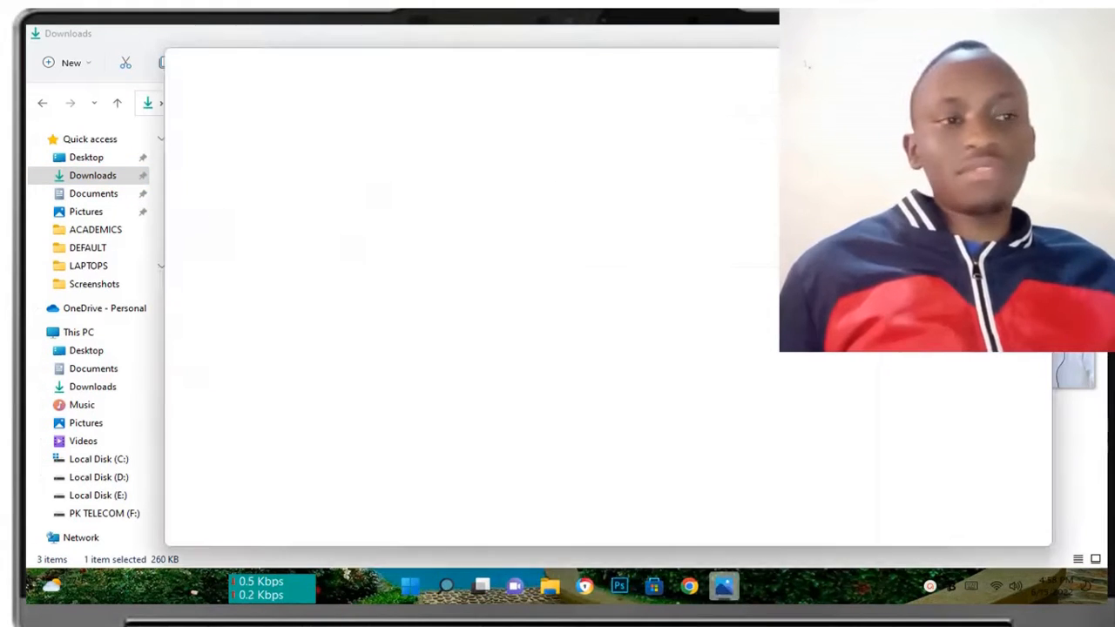